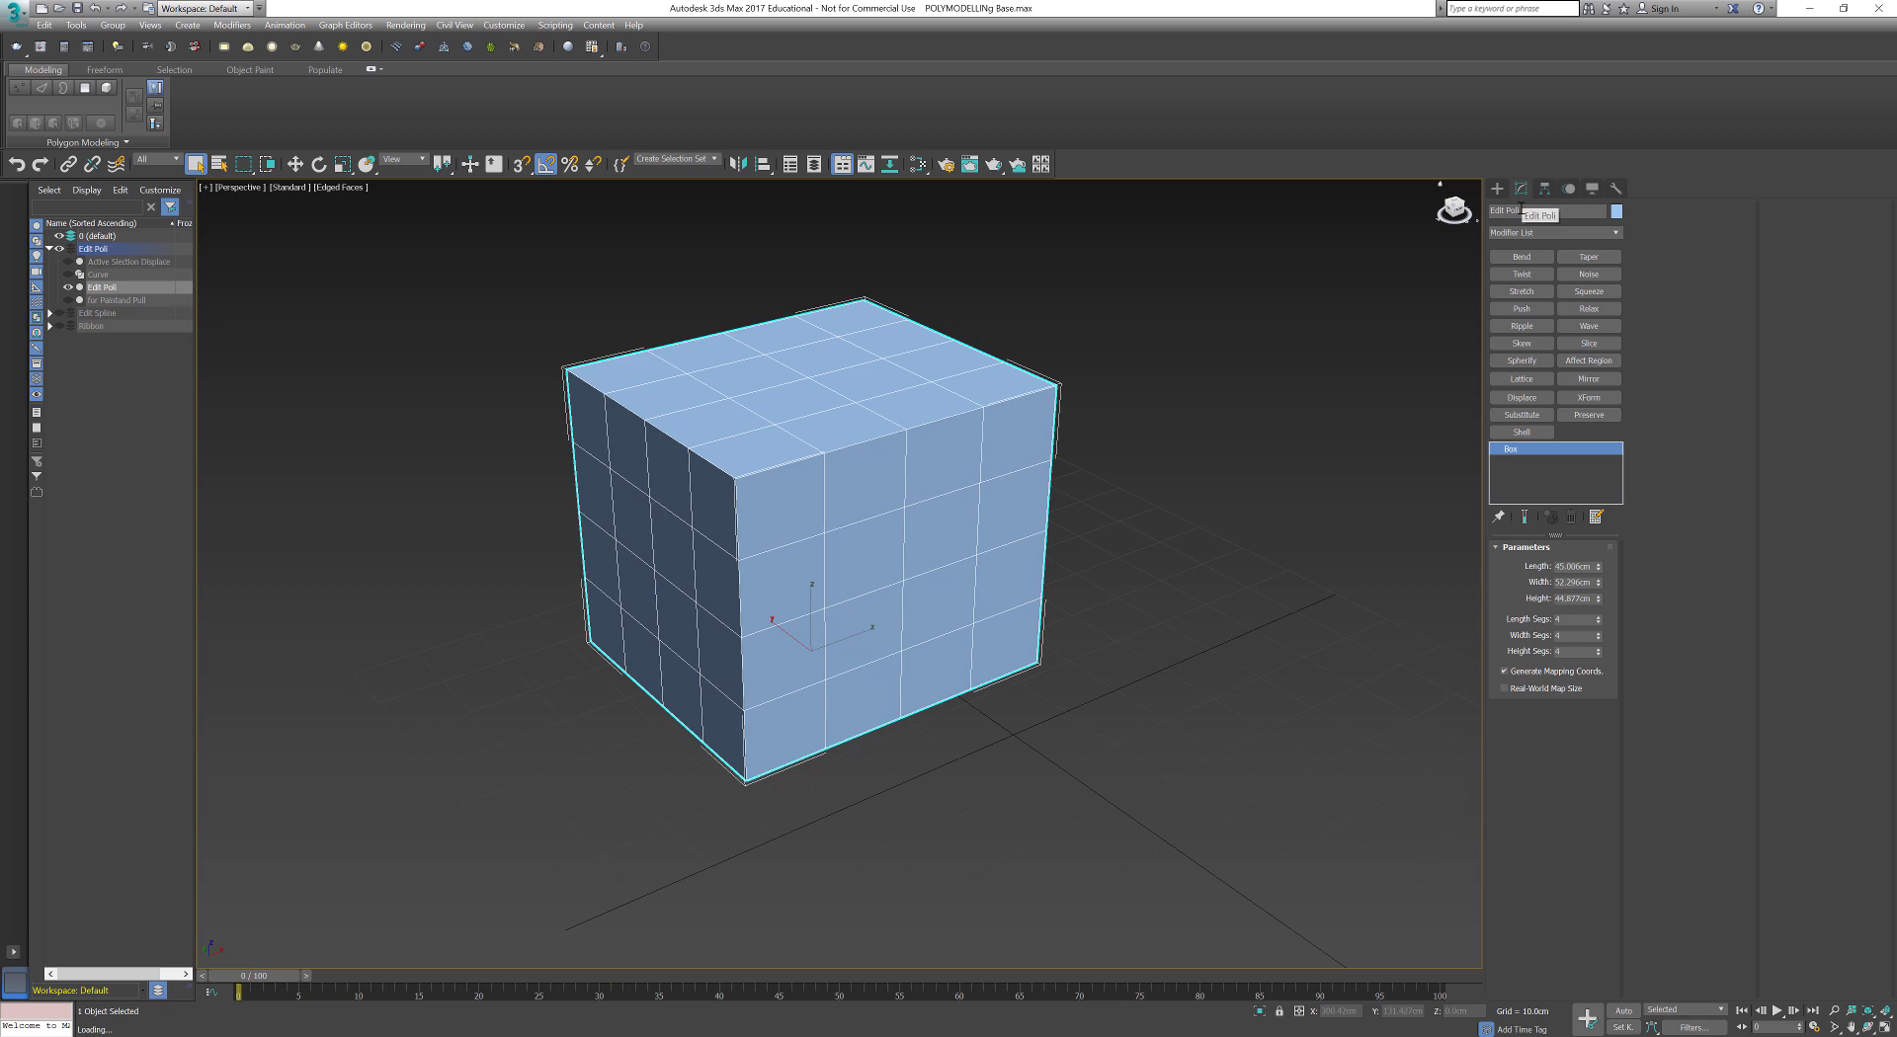
Step: Switch the displayed modifier button set to Mesh Editing
left_click(1617, 235)
left_click_drag(1616, 277, 1618, 232)
left_click(1619, 231)
left_click(1595, 516)
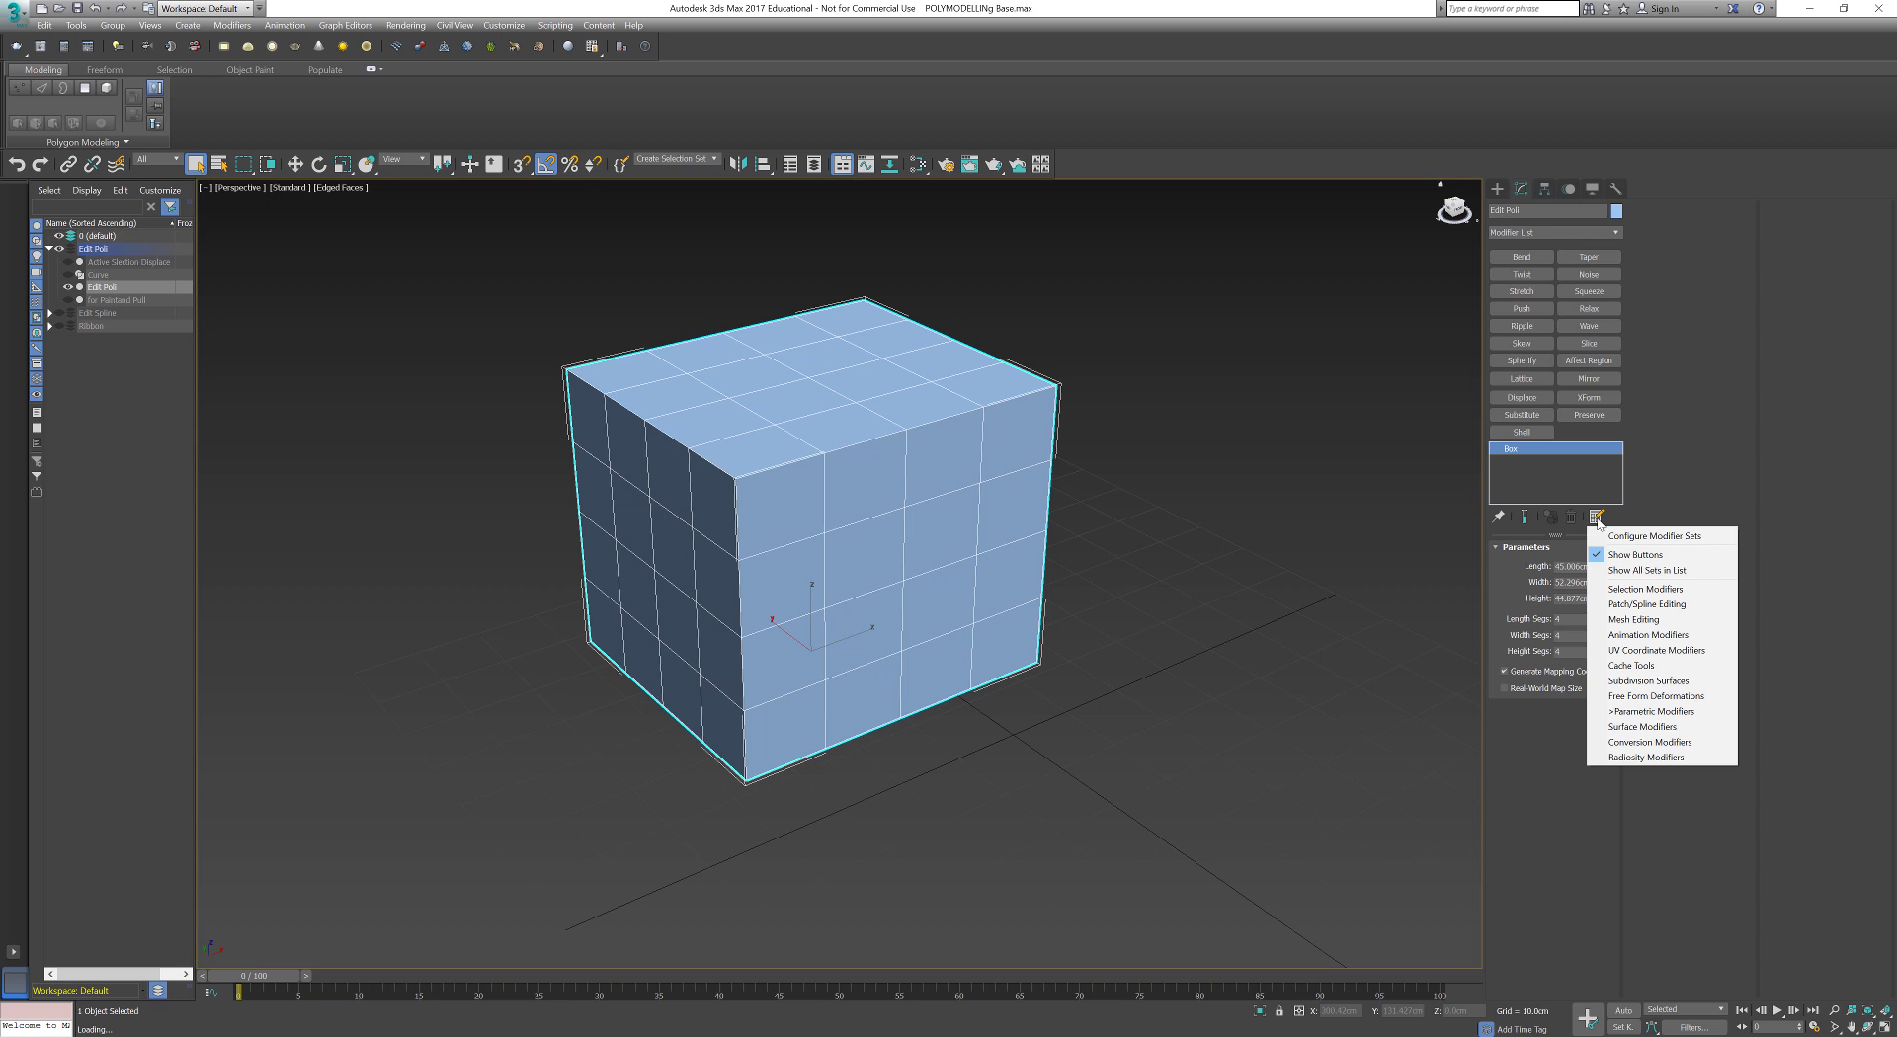
left_click(1627, 621)
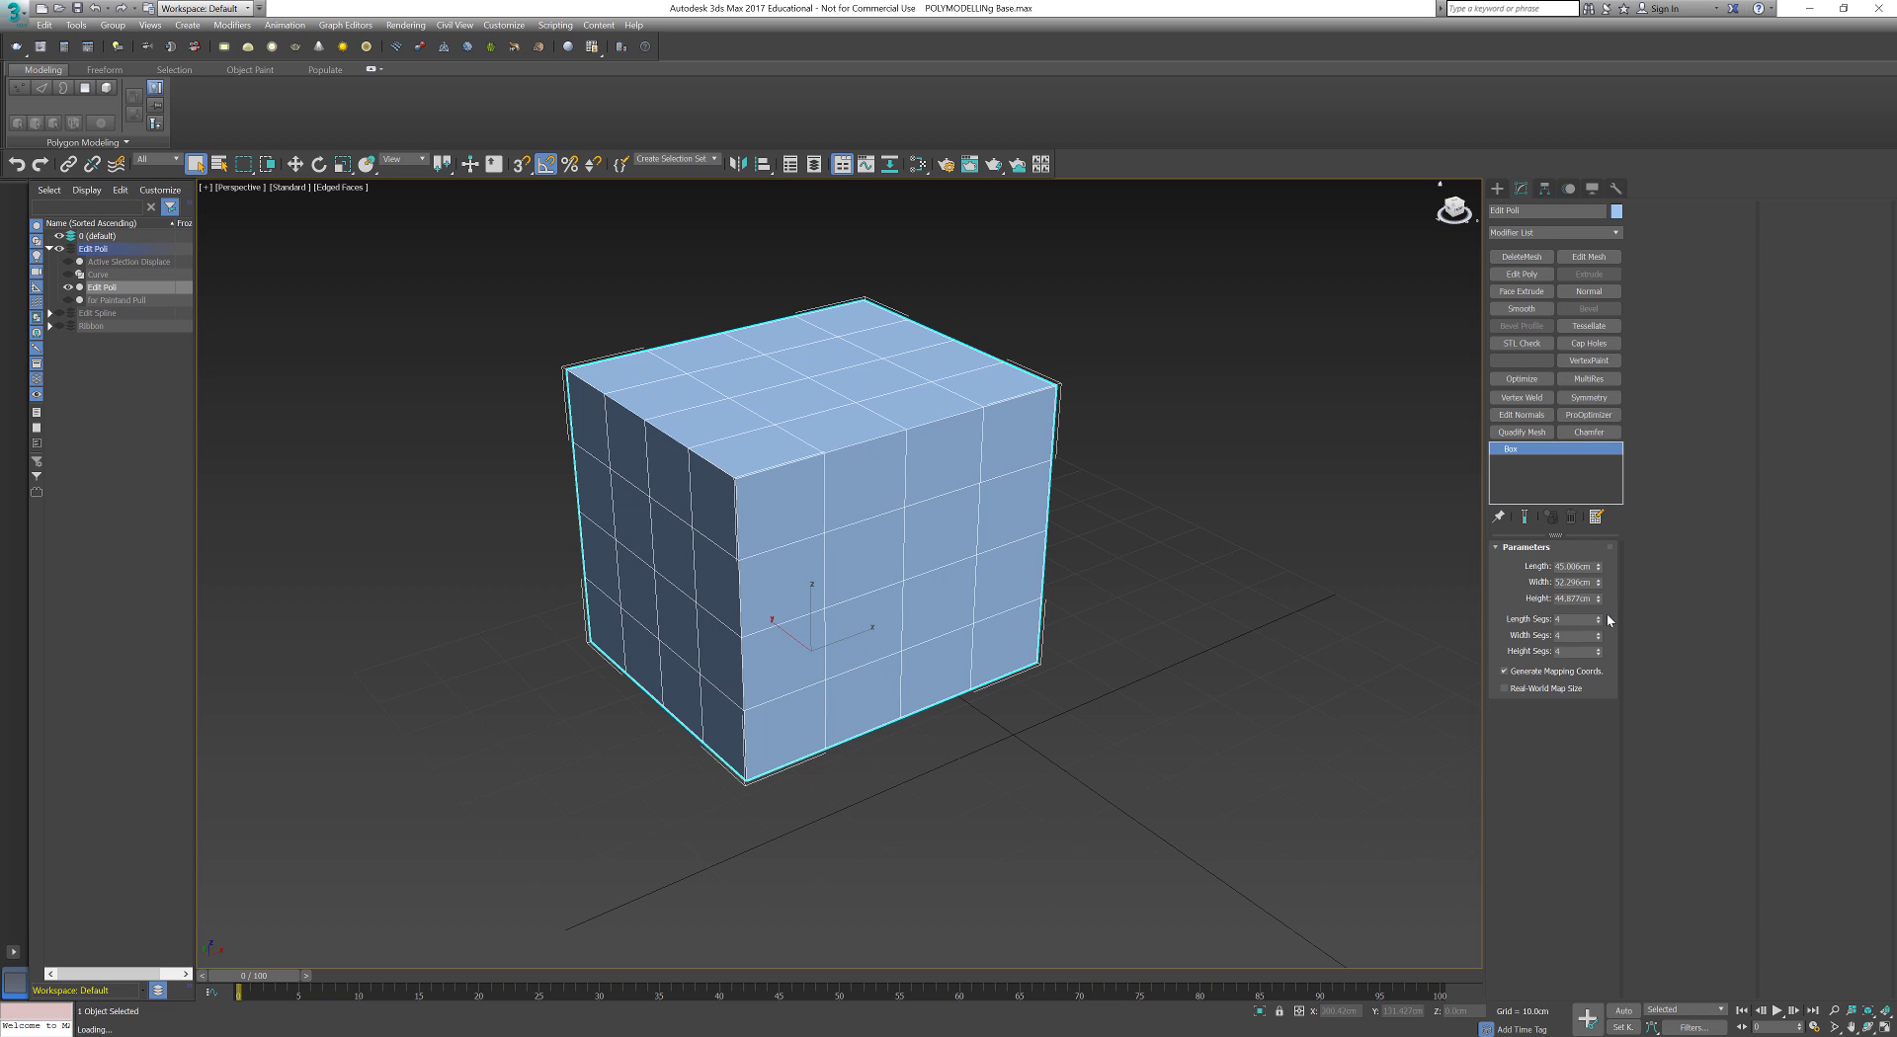
Step: Apply an Edit Poly modifier to the box and remove it from the stack
left_click(1510, 282)
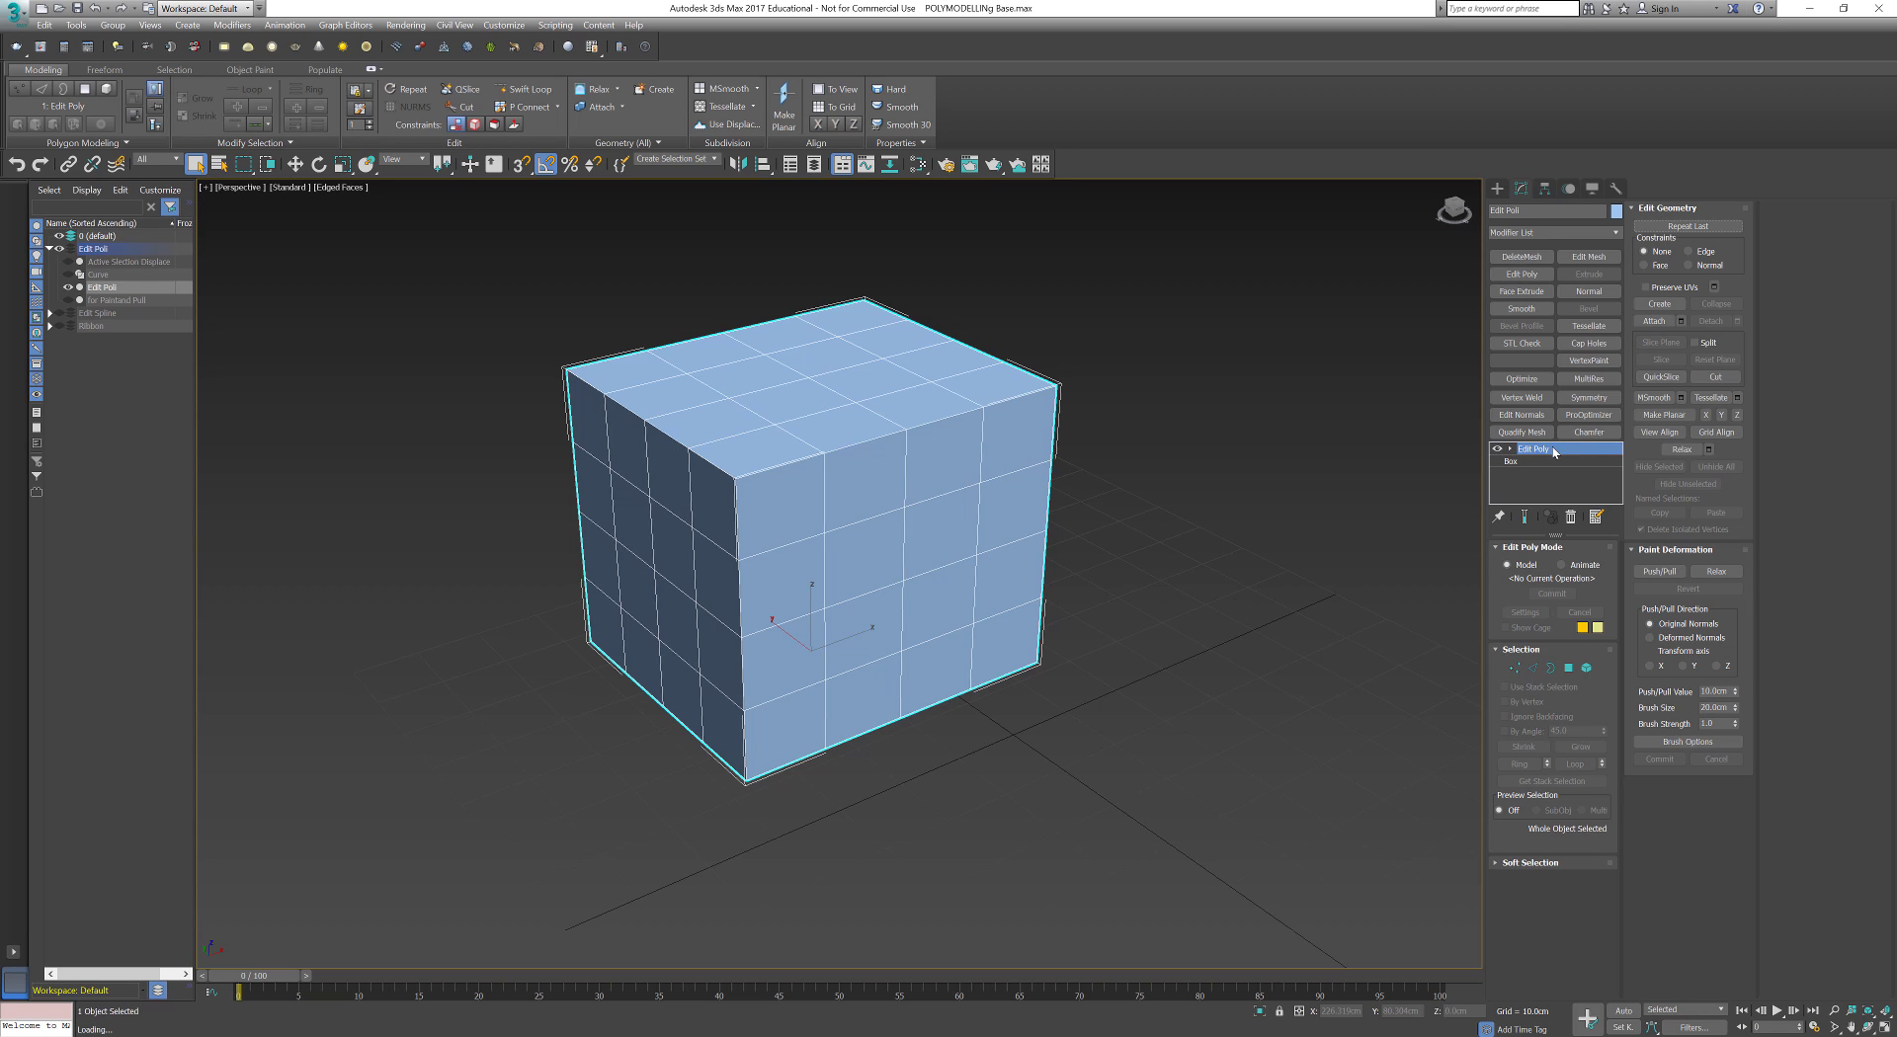
left_click(1572, 518)
Step: Convert the box to an Editable Poly and undo the conversion
right_click(838, 432)
left_click(792, 502)
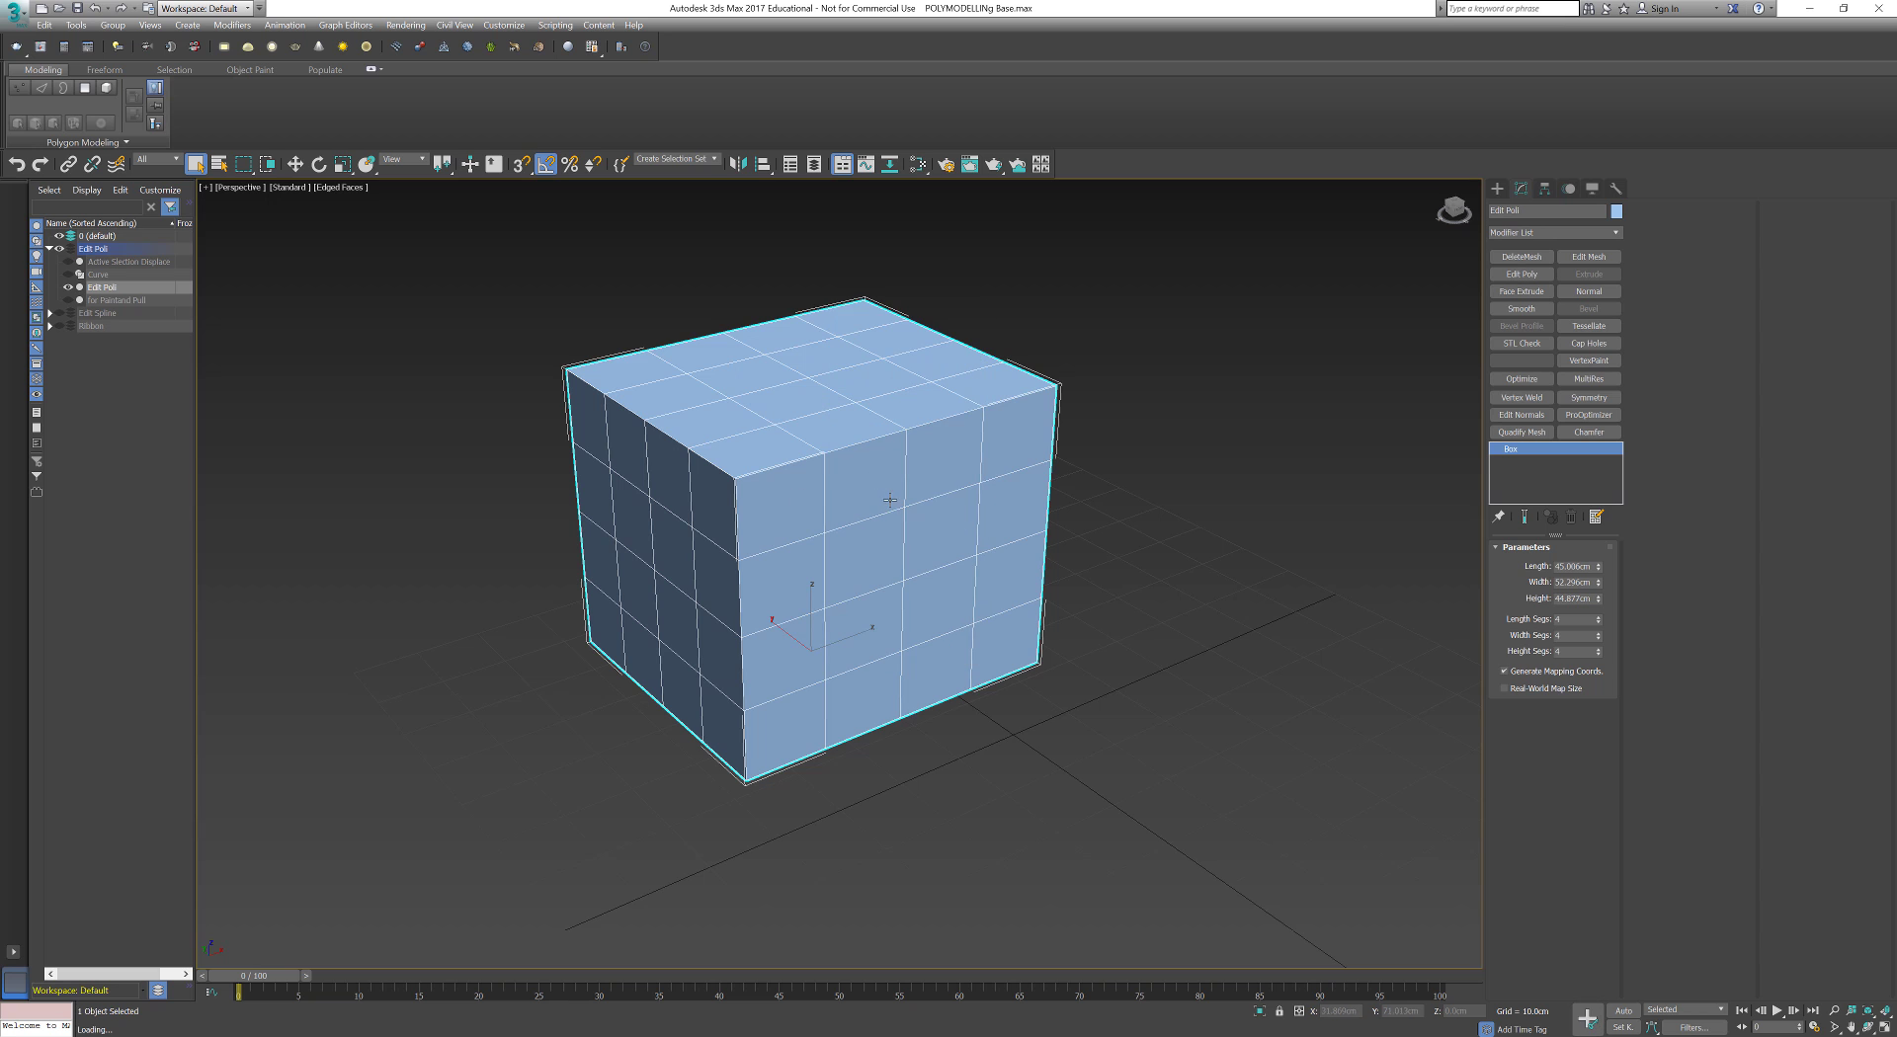
right_click(931, 490)
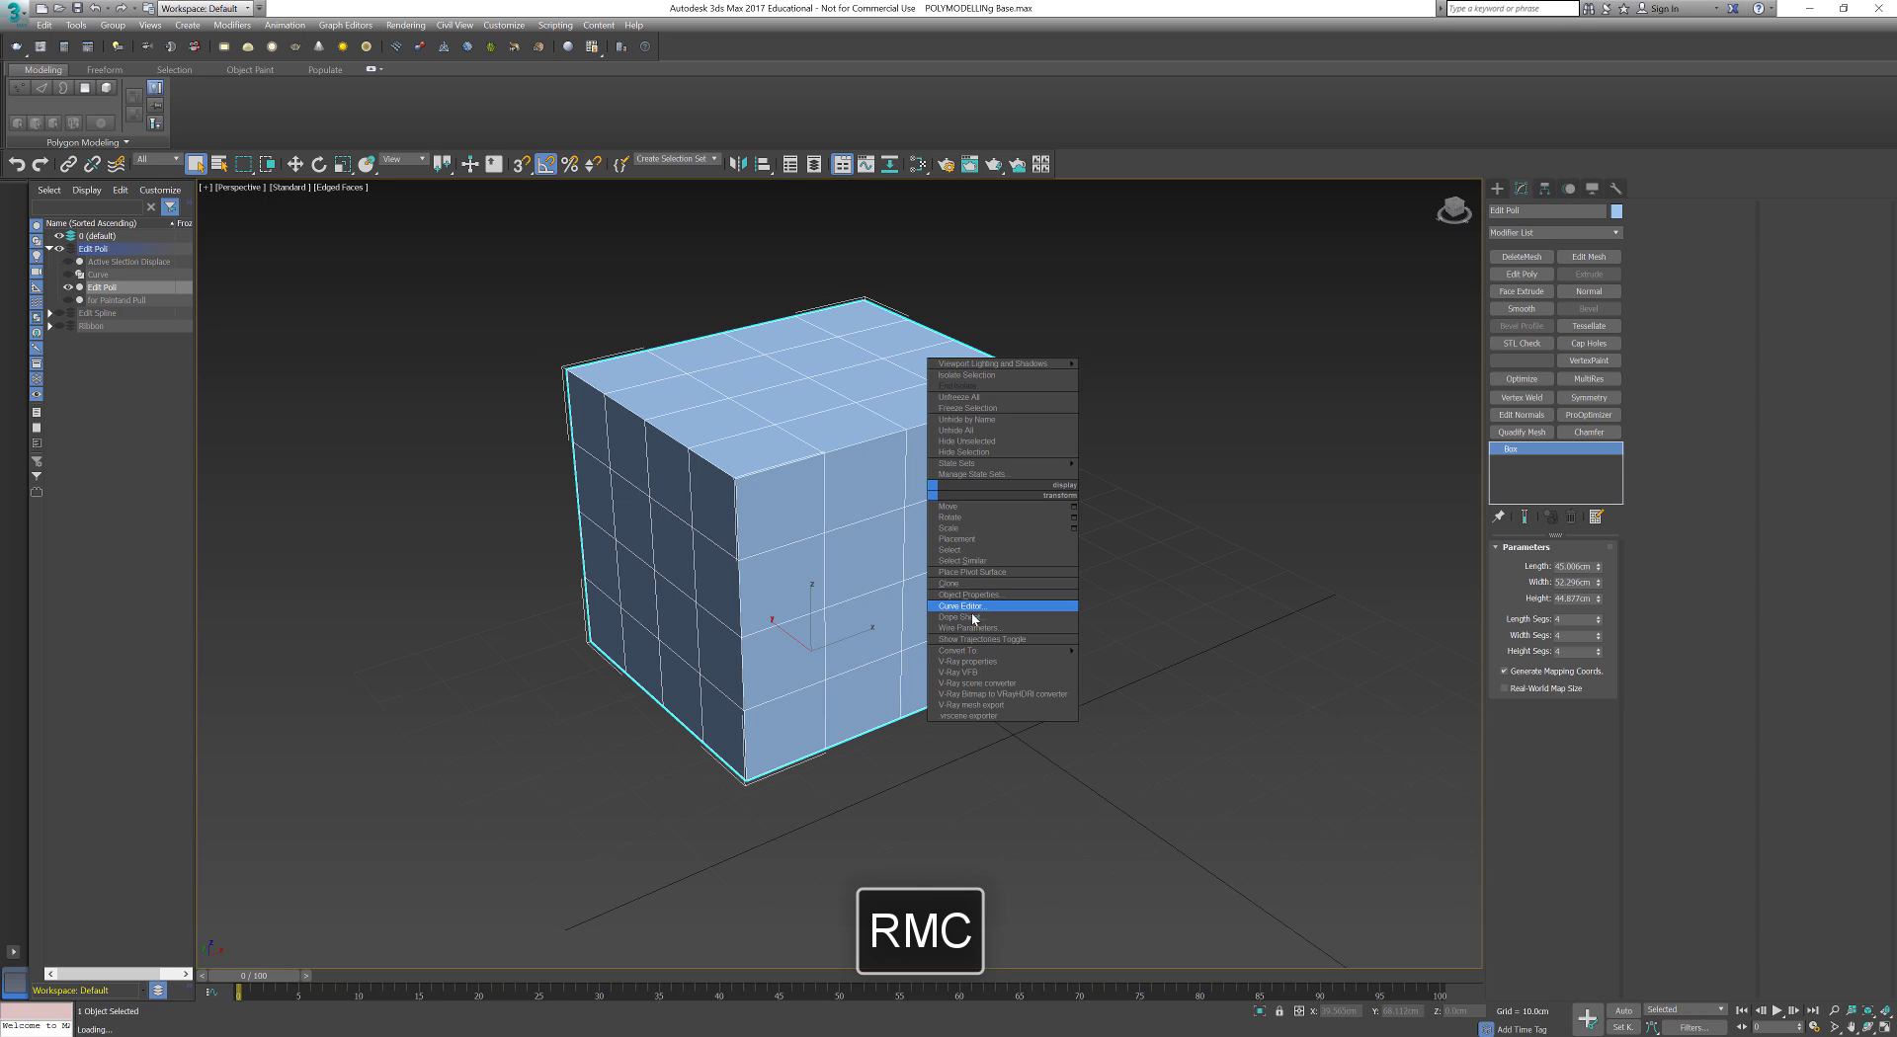
mouse_move(973, 650)
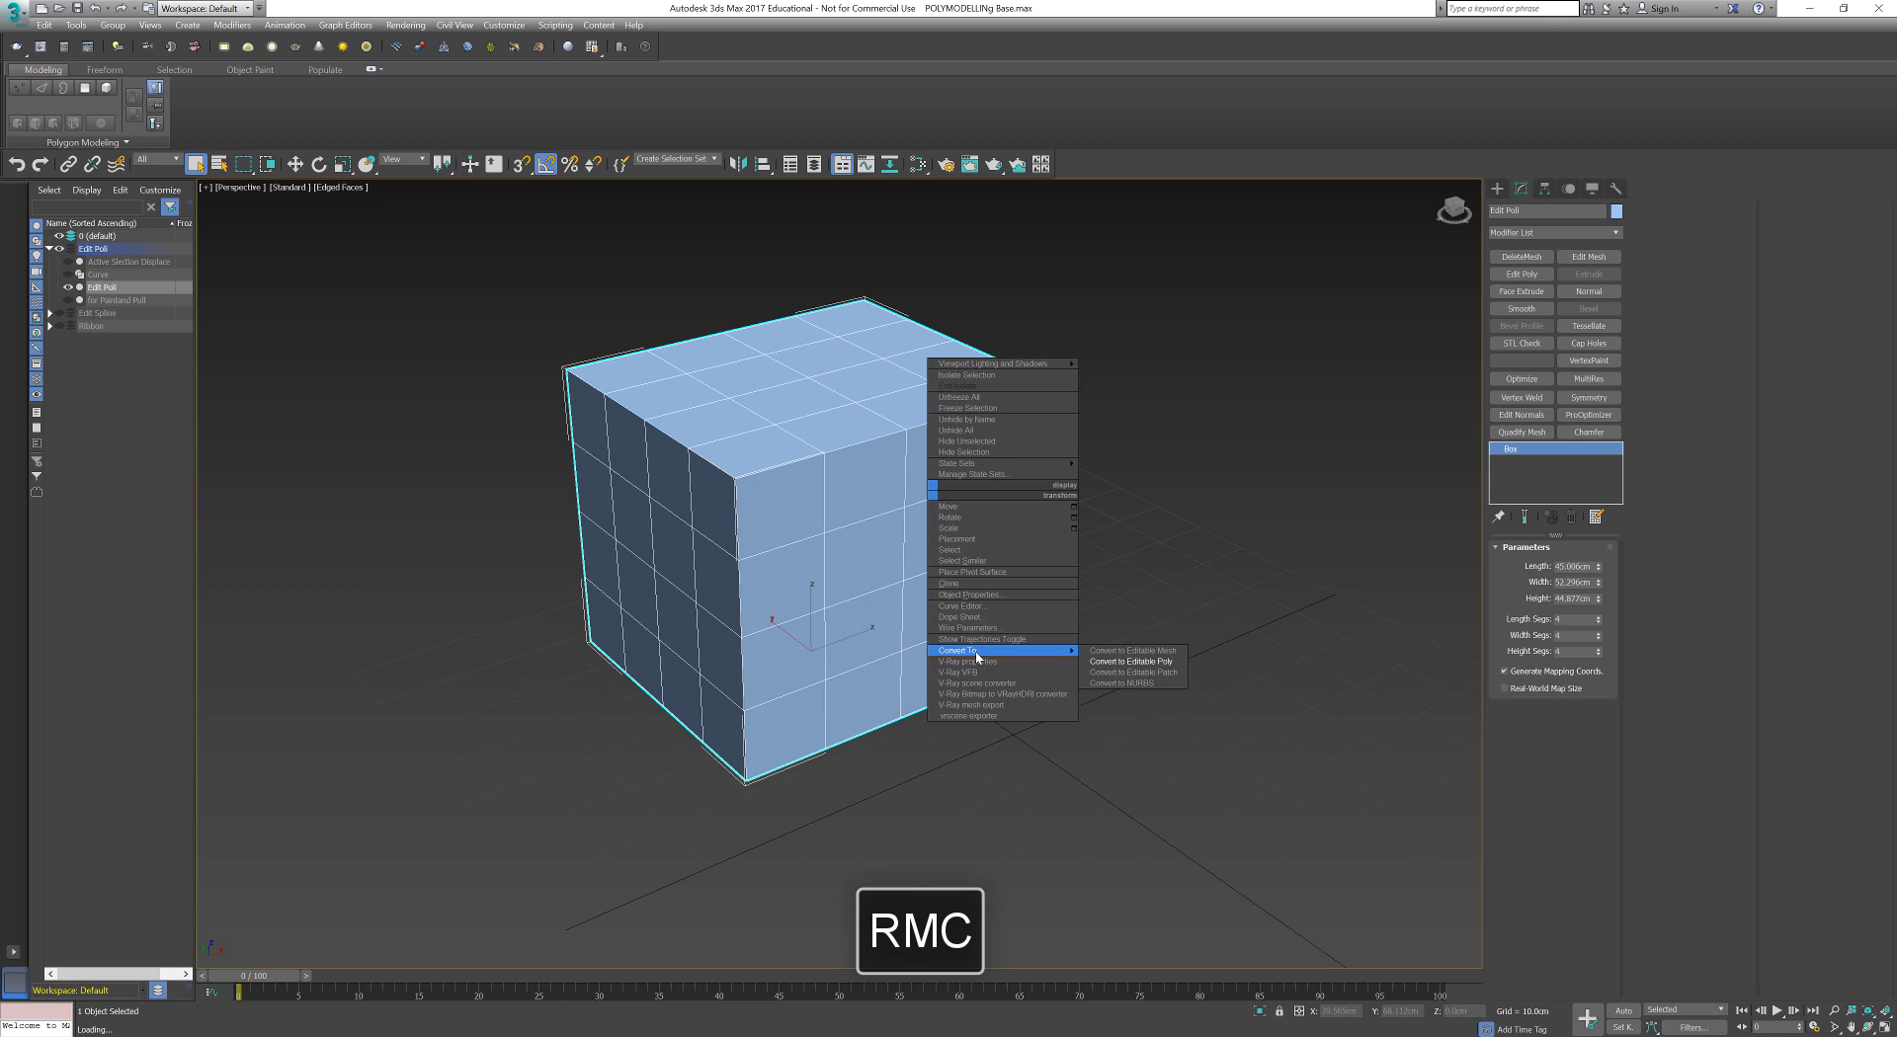
left_click(1136, 661)
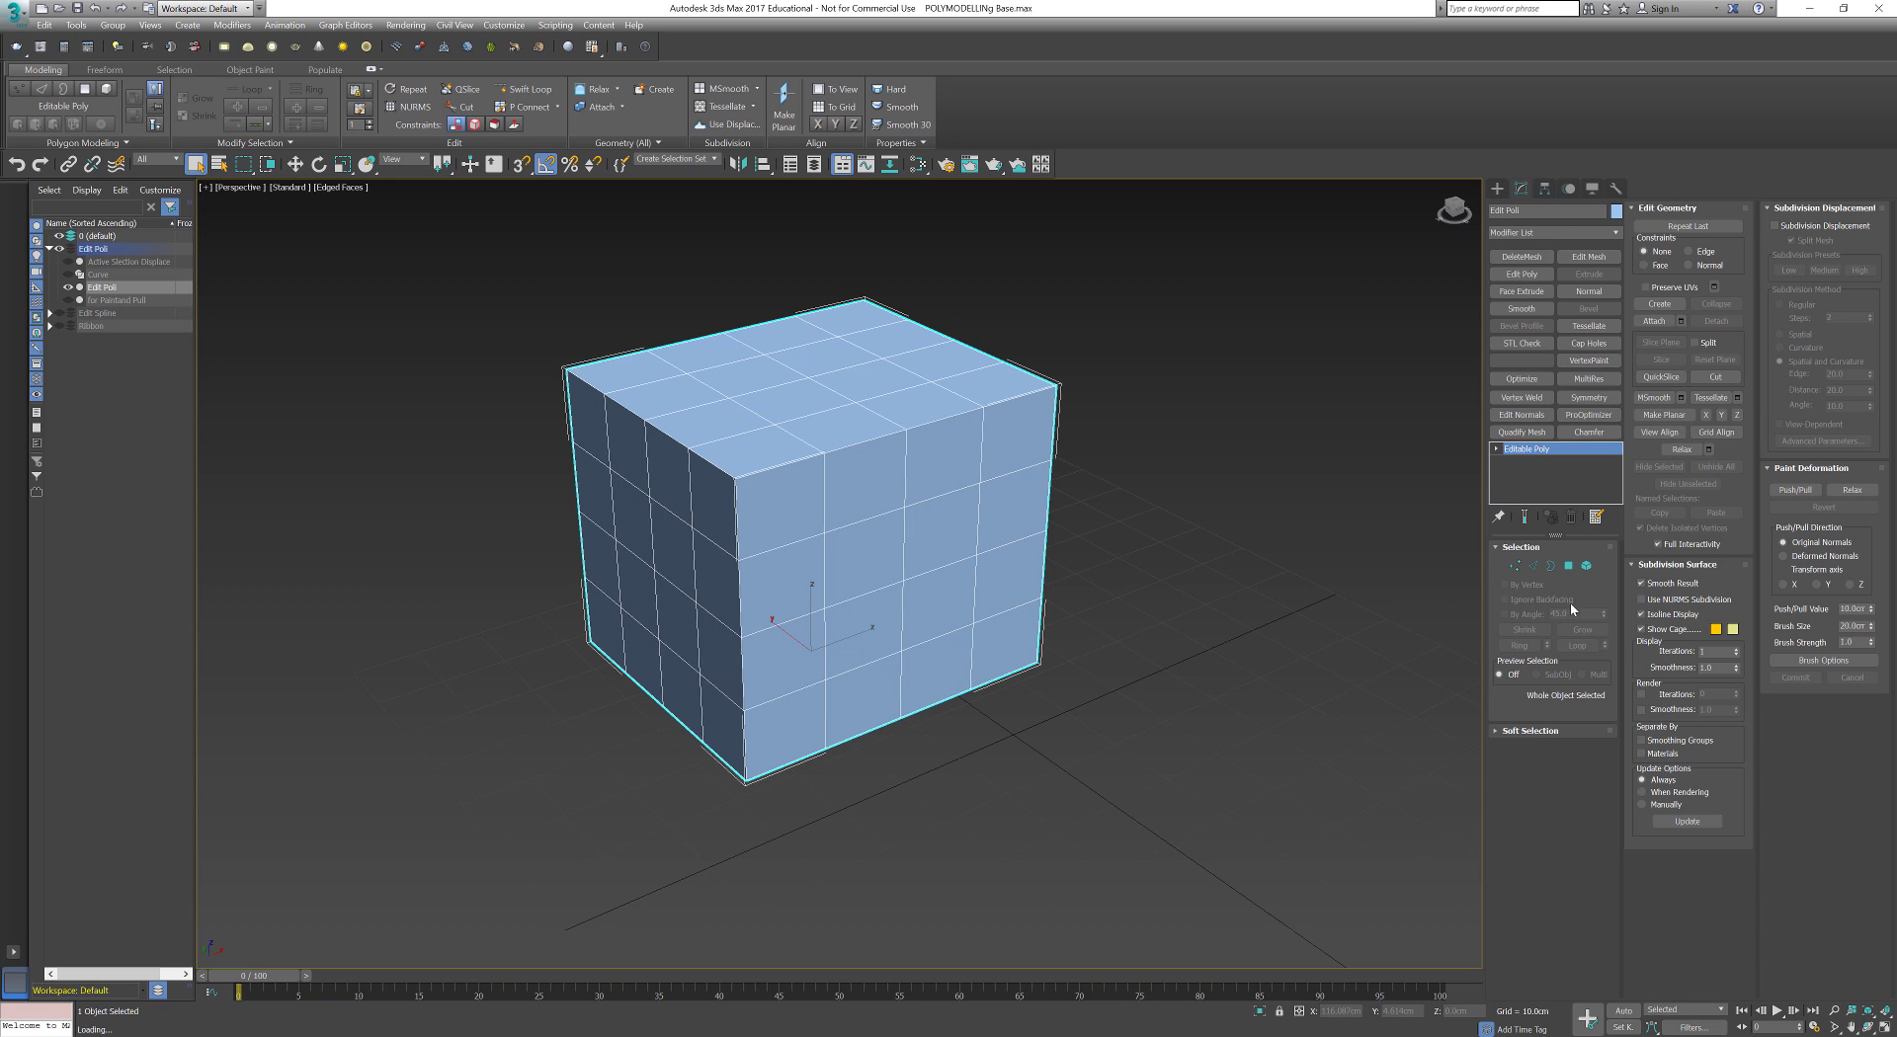
key("ctrl+z")
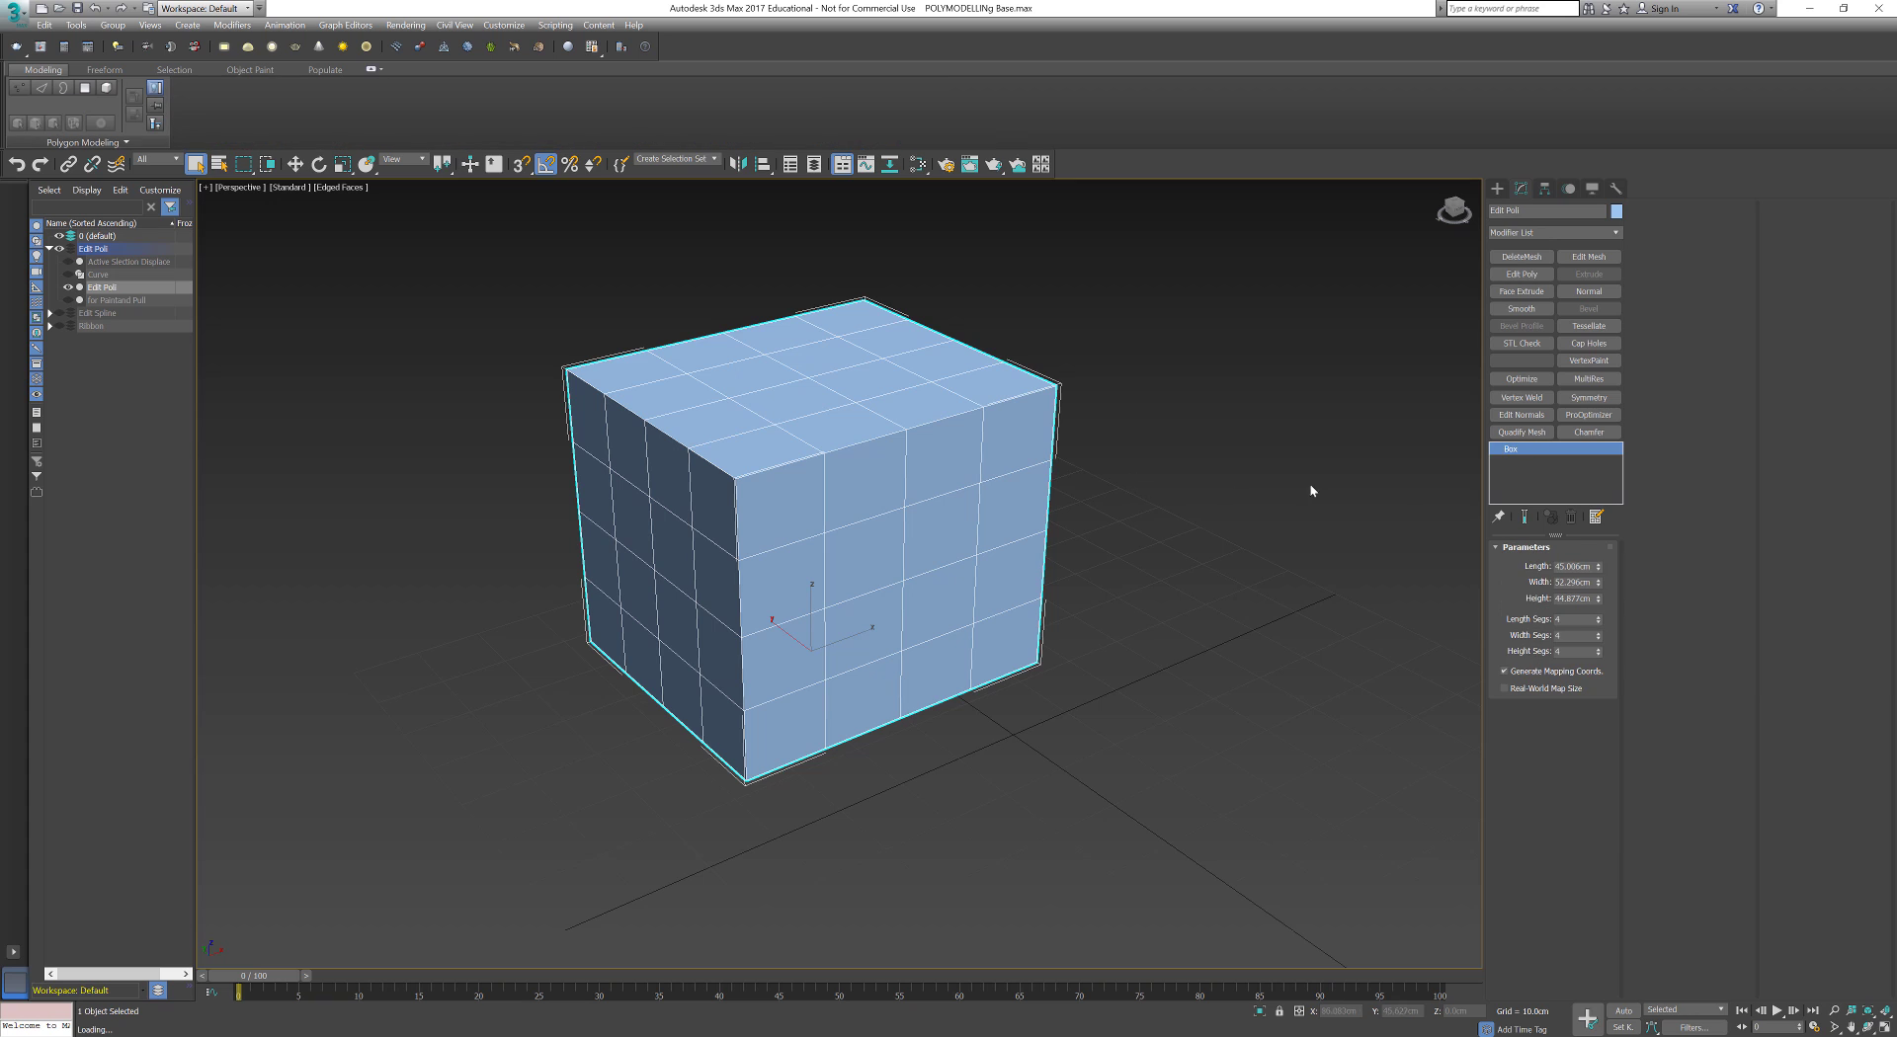
Step: Apply an Edit Poly modifier to the box and enable Show End Result for the modifier stack
left_click(1521, 274)
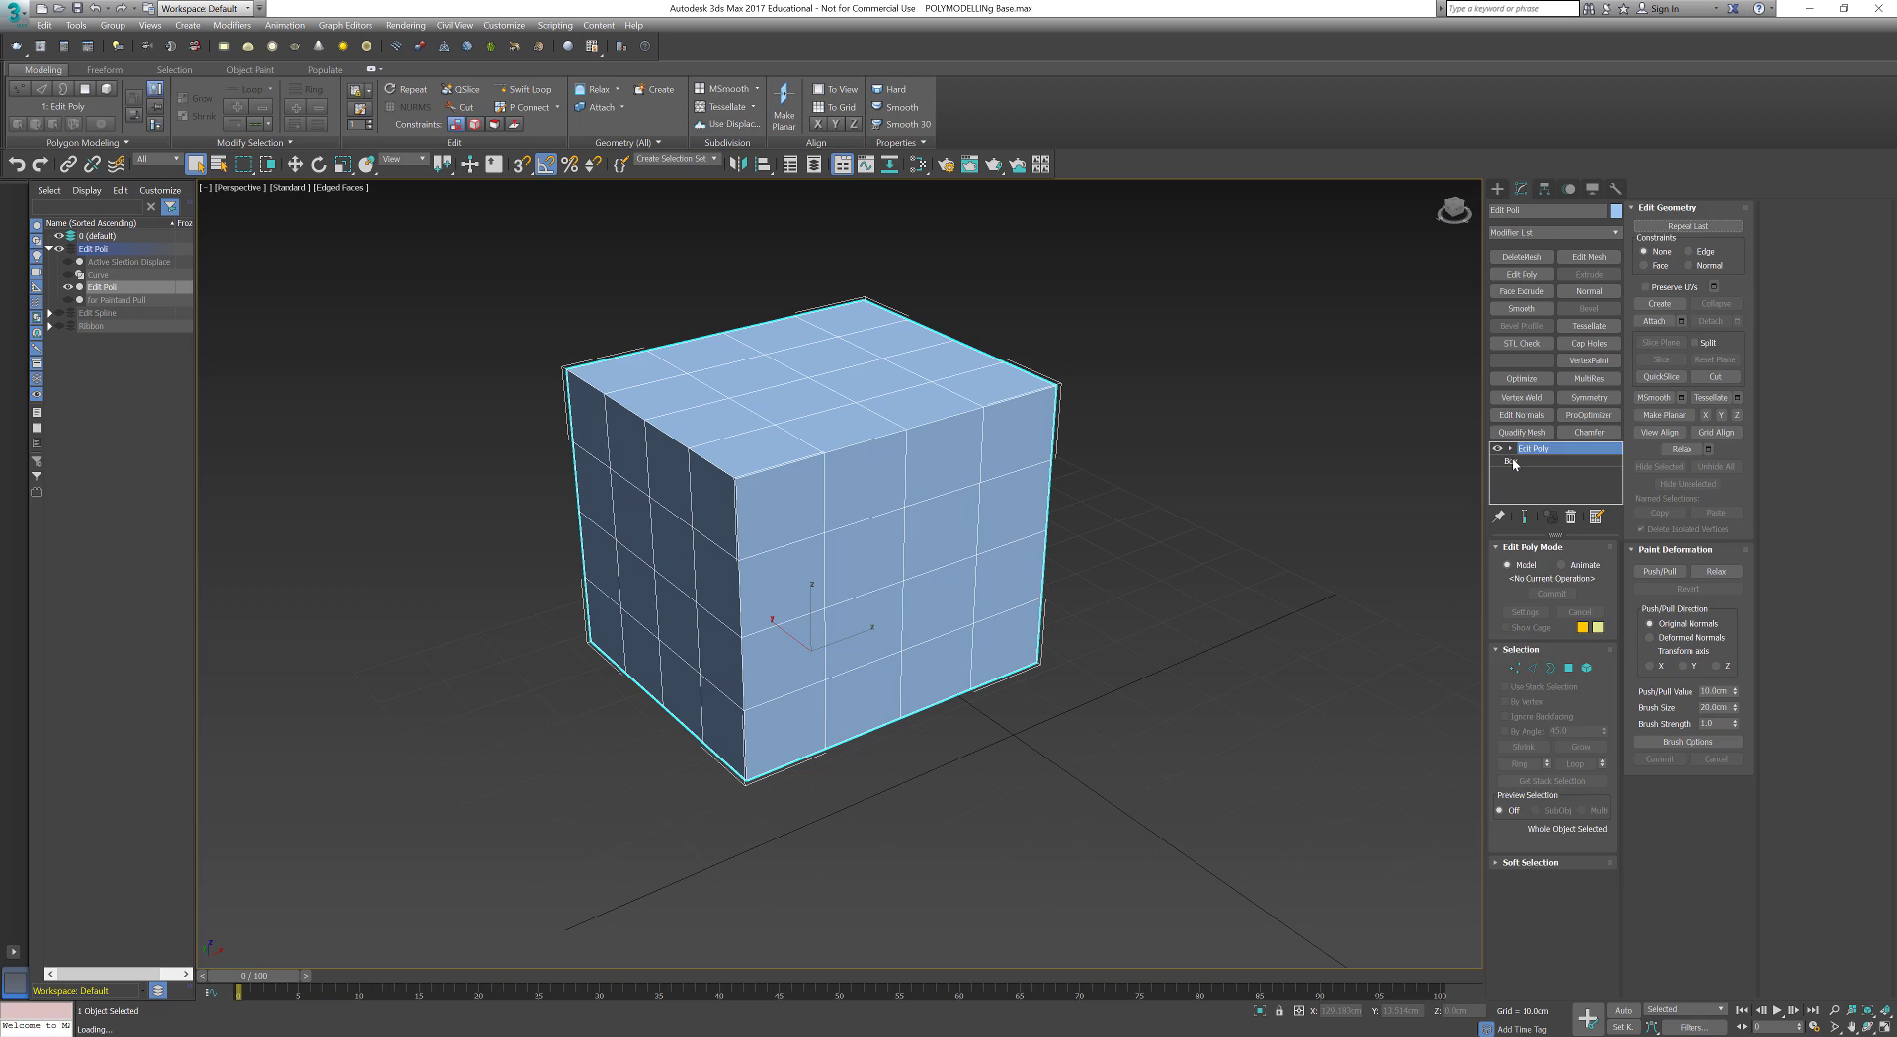
left_click(1510, 461)
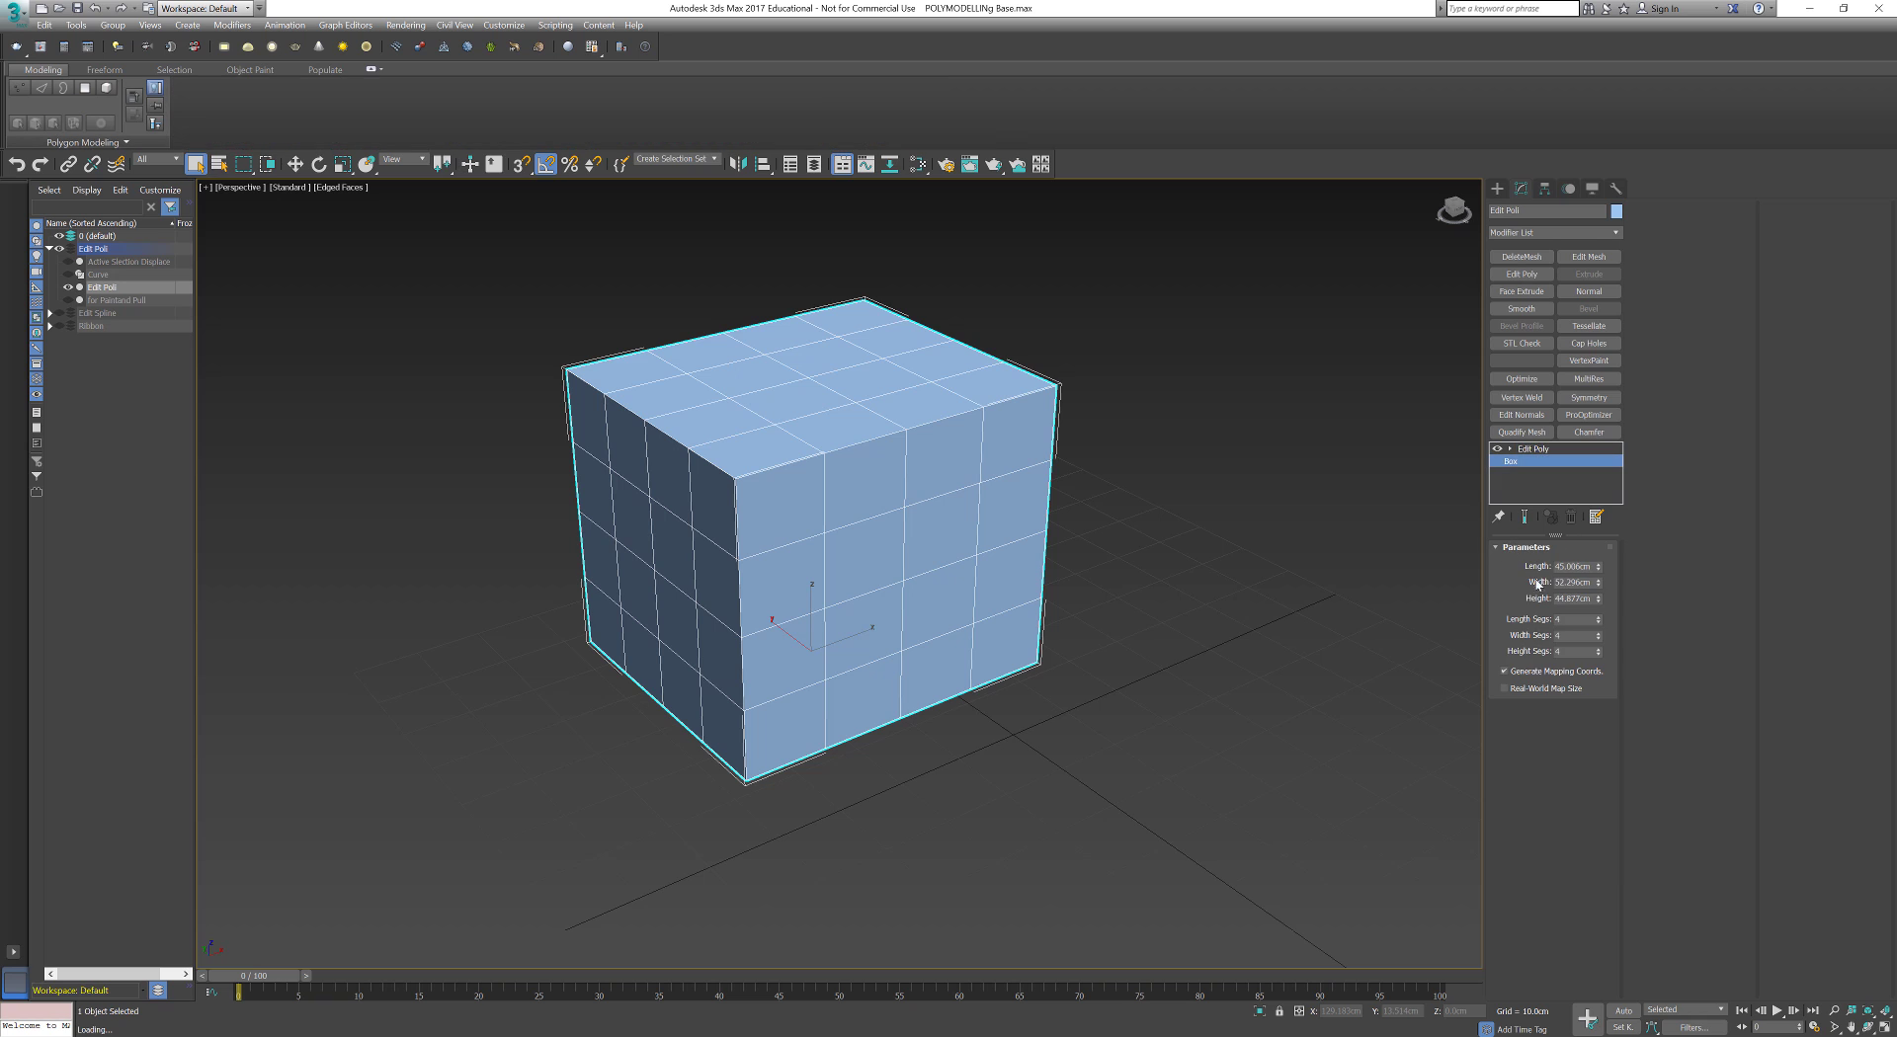
left_click(1524, 517)
left_click(1536, 449)
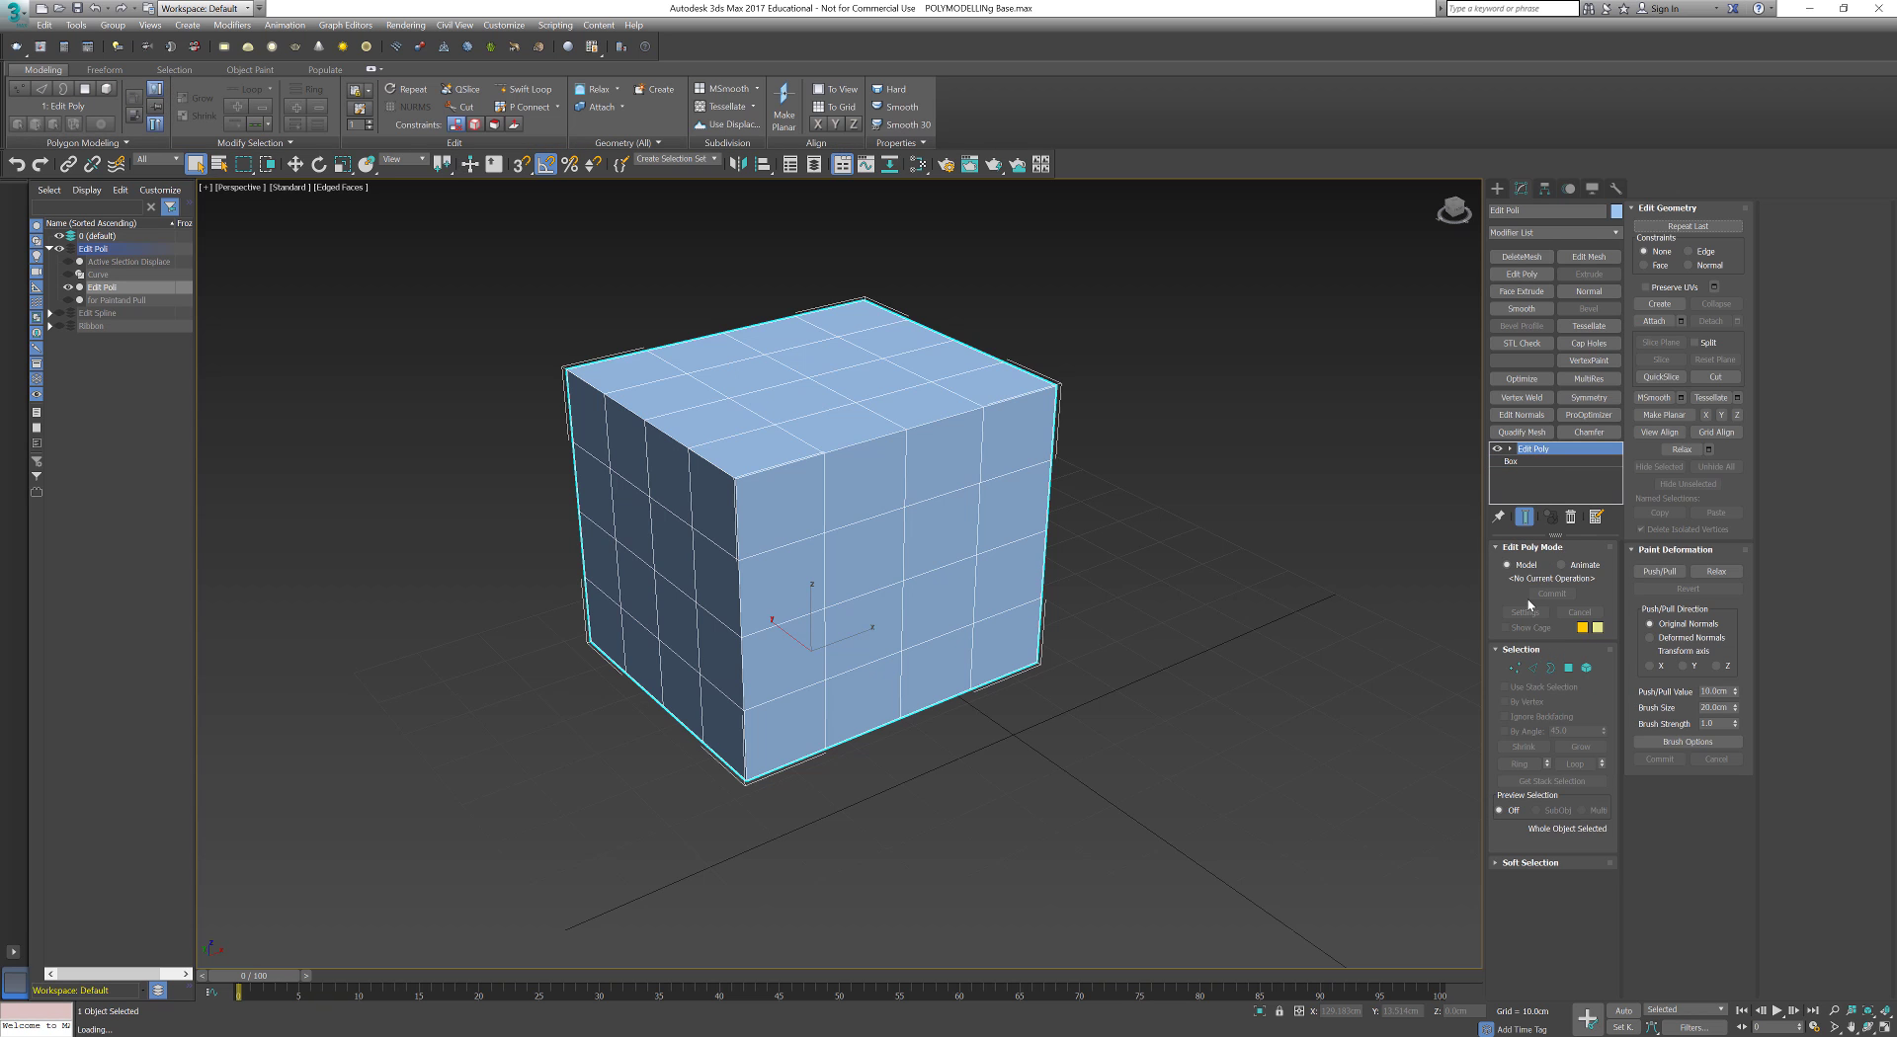
Step: Move the vertices at the box's upper corner outward along the X axis at Vertex level of Edit Poly
left_click(1514, 668)
left_click_drag(973, 561, 975, 543)
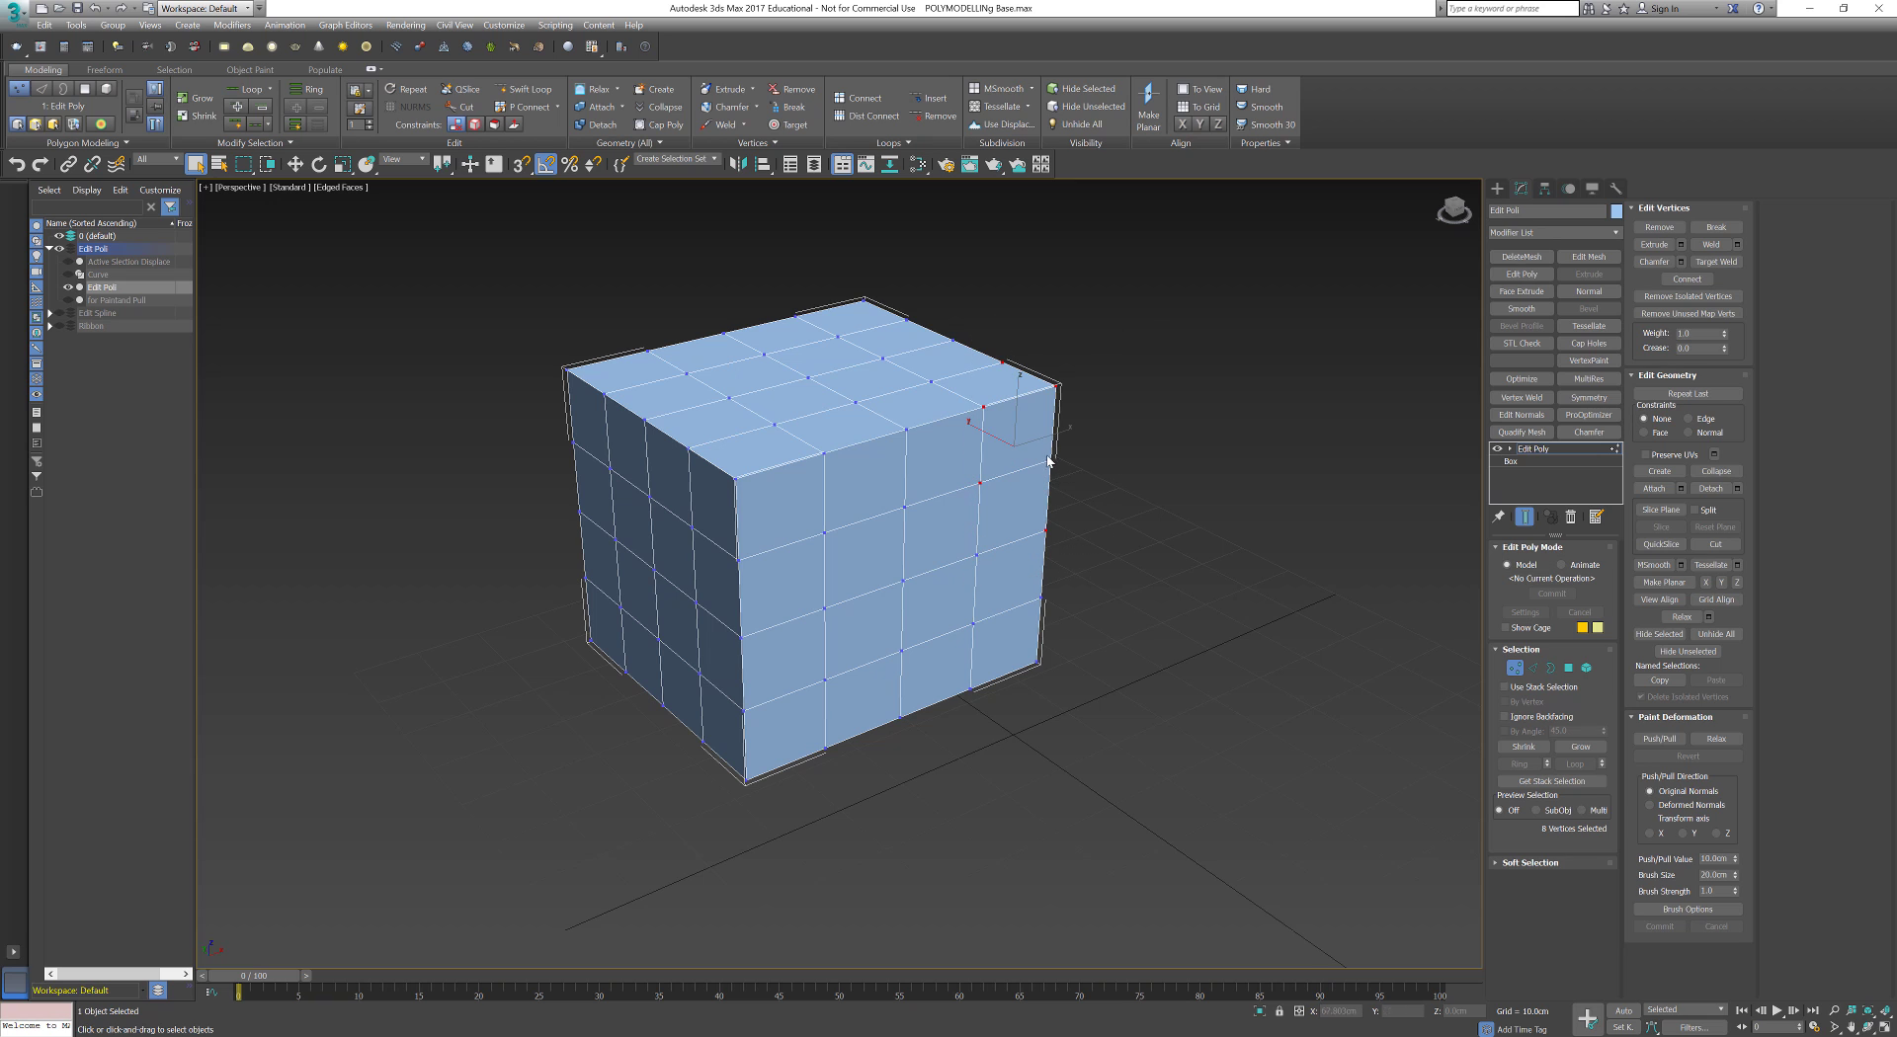
key("w")
left_click_drag(1053, 434, 1137, 436)
left_click(1215, 500)
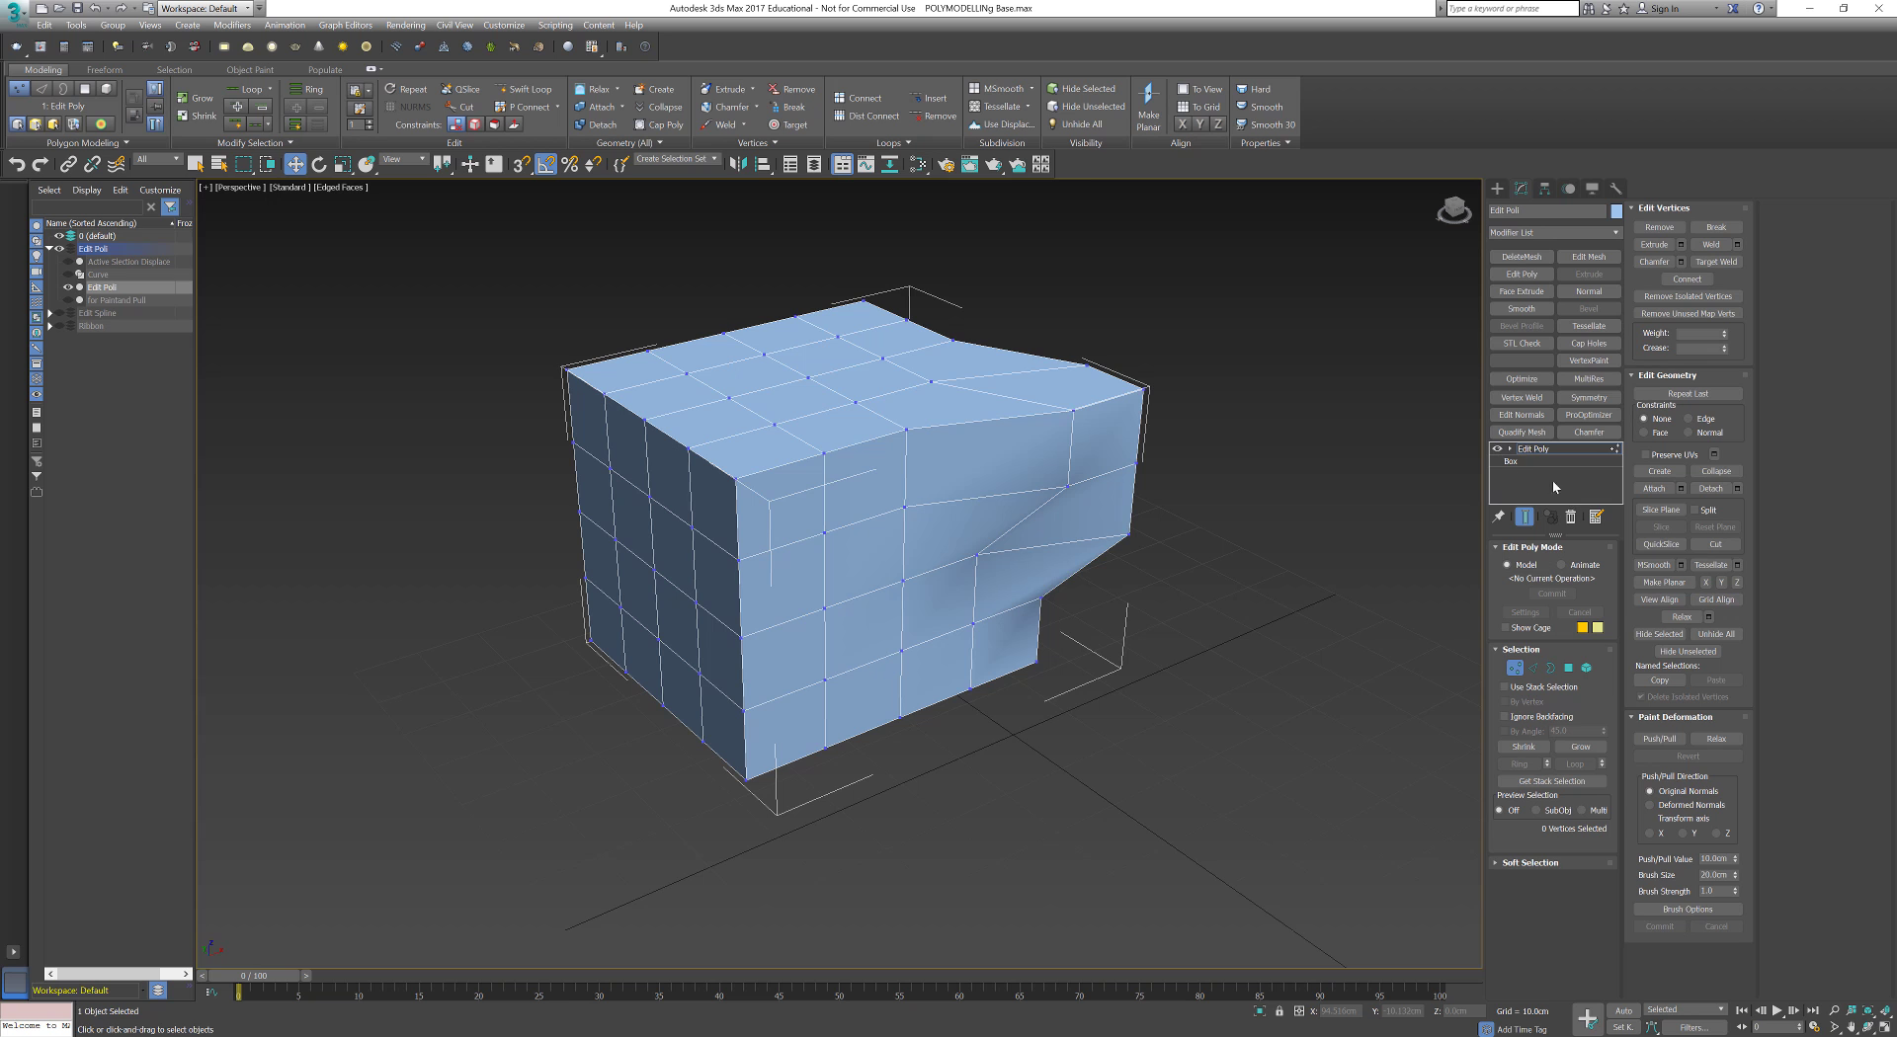
Step: Try enlarging the base box to a length of about 74.7 cm and a width of about 85.8 cm, and undo both changes
left_click(1531, 464)
left_click(1005, 575)
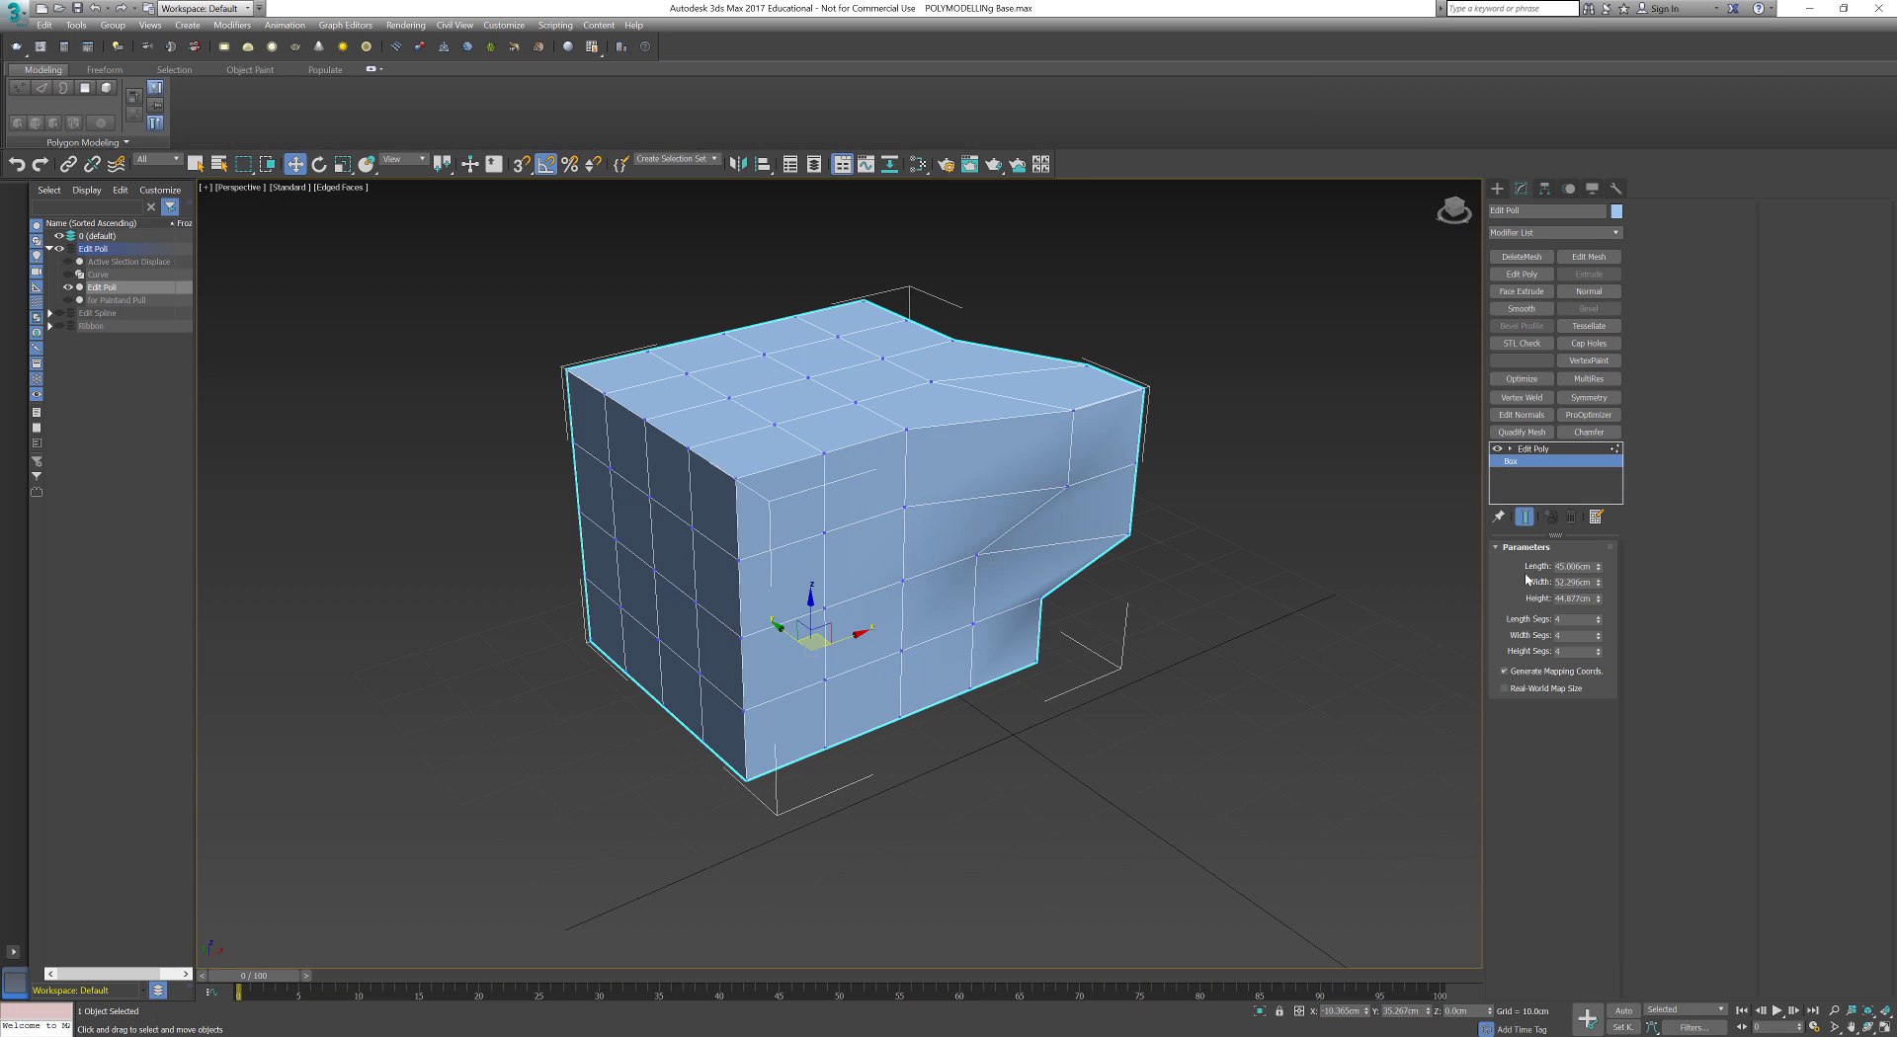
mouse_move(1597, 567)
left_mouse_down()
mouse_move(1598, 534)
mouse_move(1606, 556)
left_mouse_up()
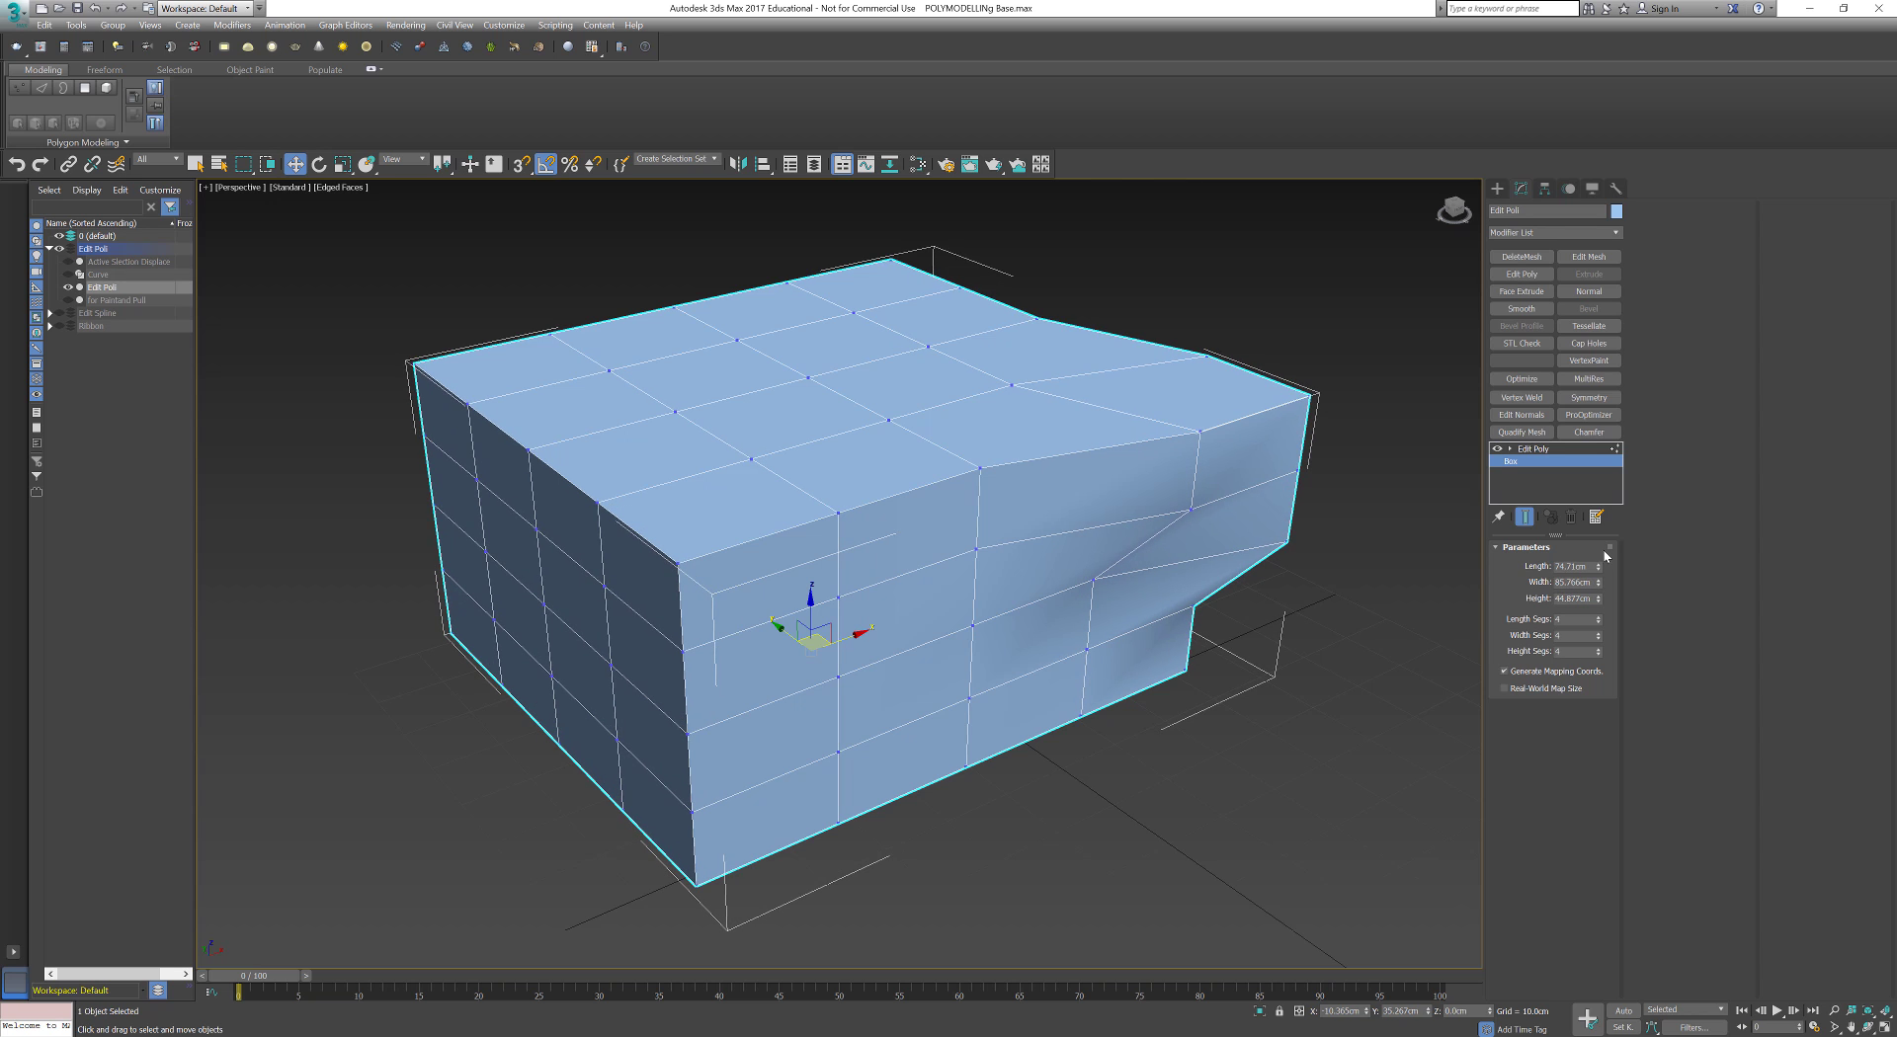
key("ctrl+z")
key("ctrl+z")
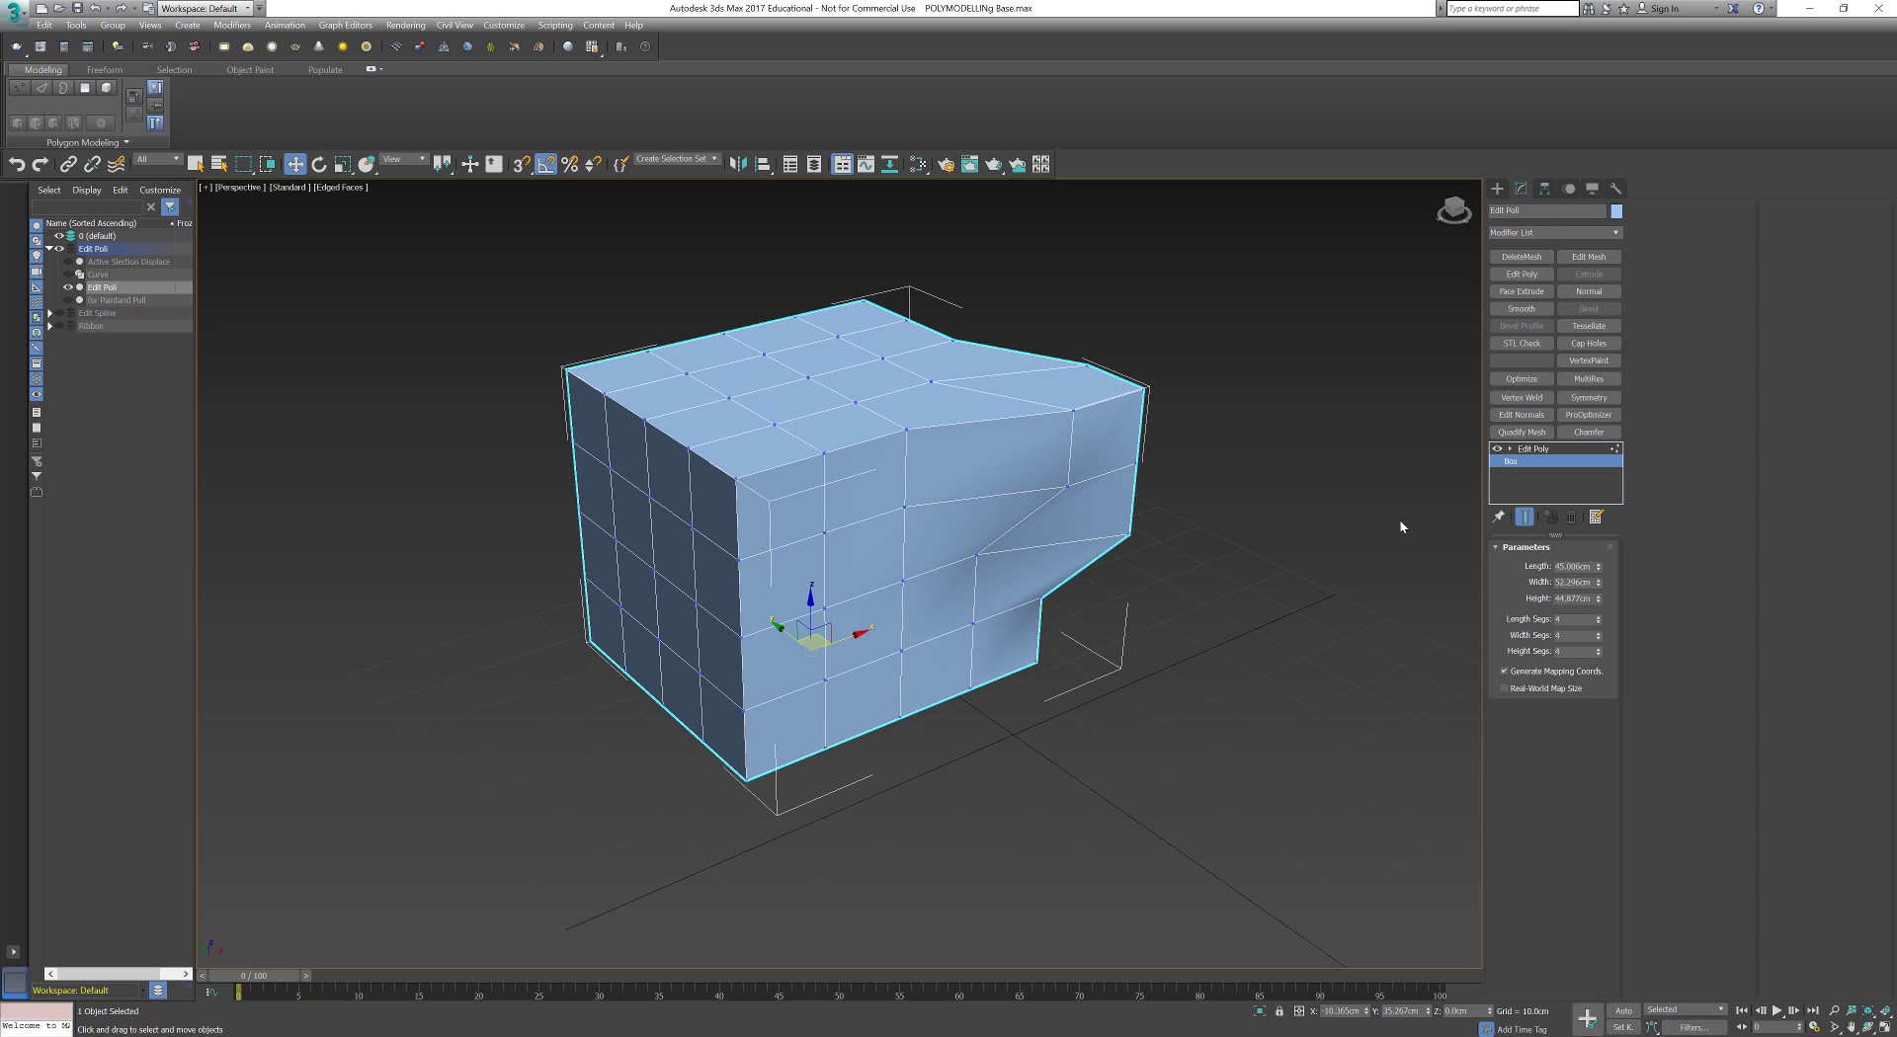
Step: Return to the Edit Poly vertices, undo the corner vertex move and clear the vertex selection
left_click(1534, 449)
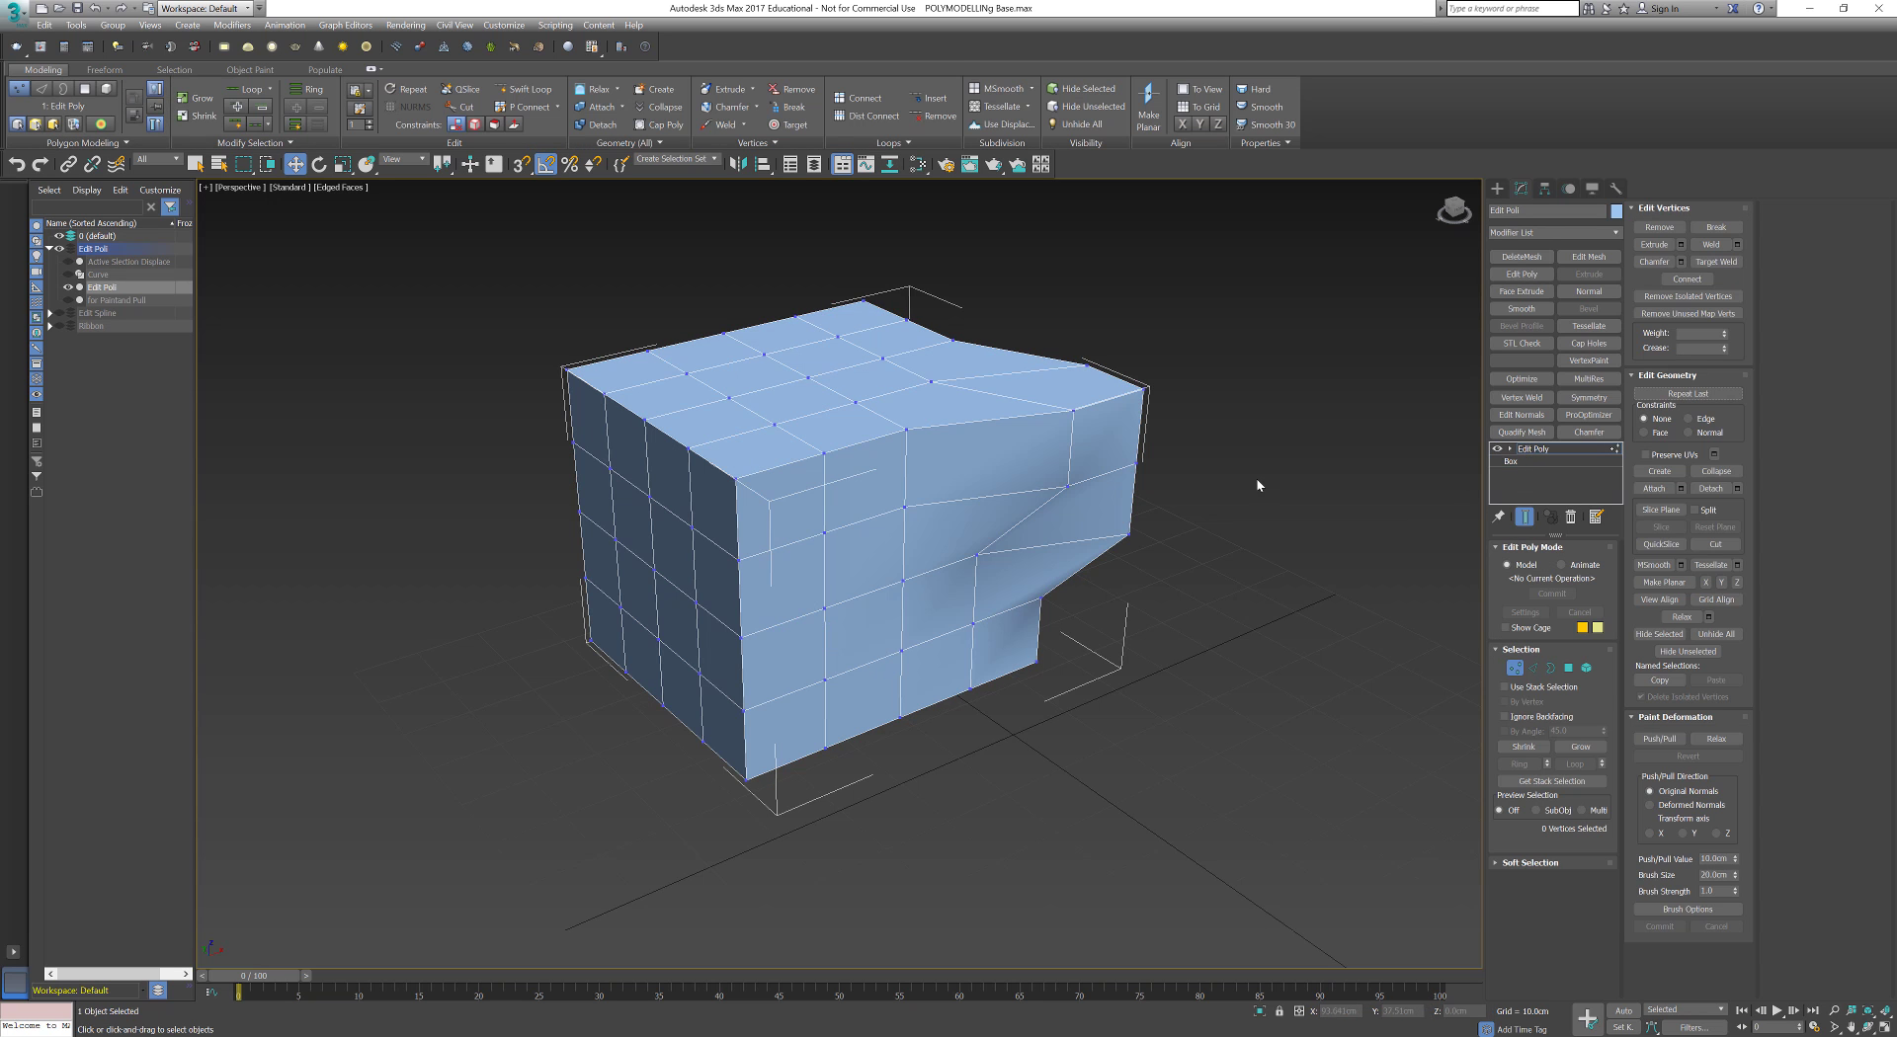
key("1")
key("ctrl+z")
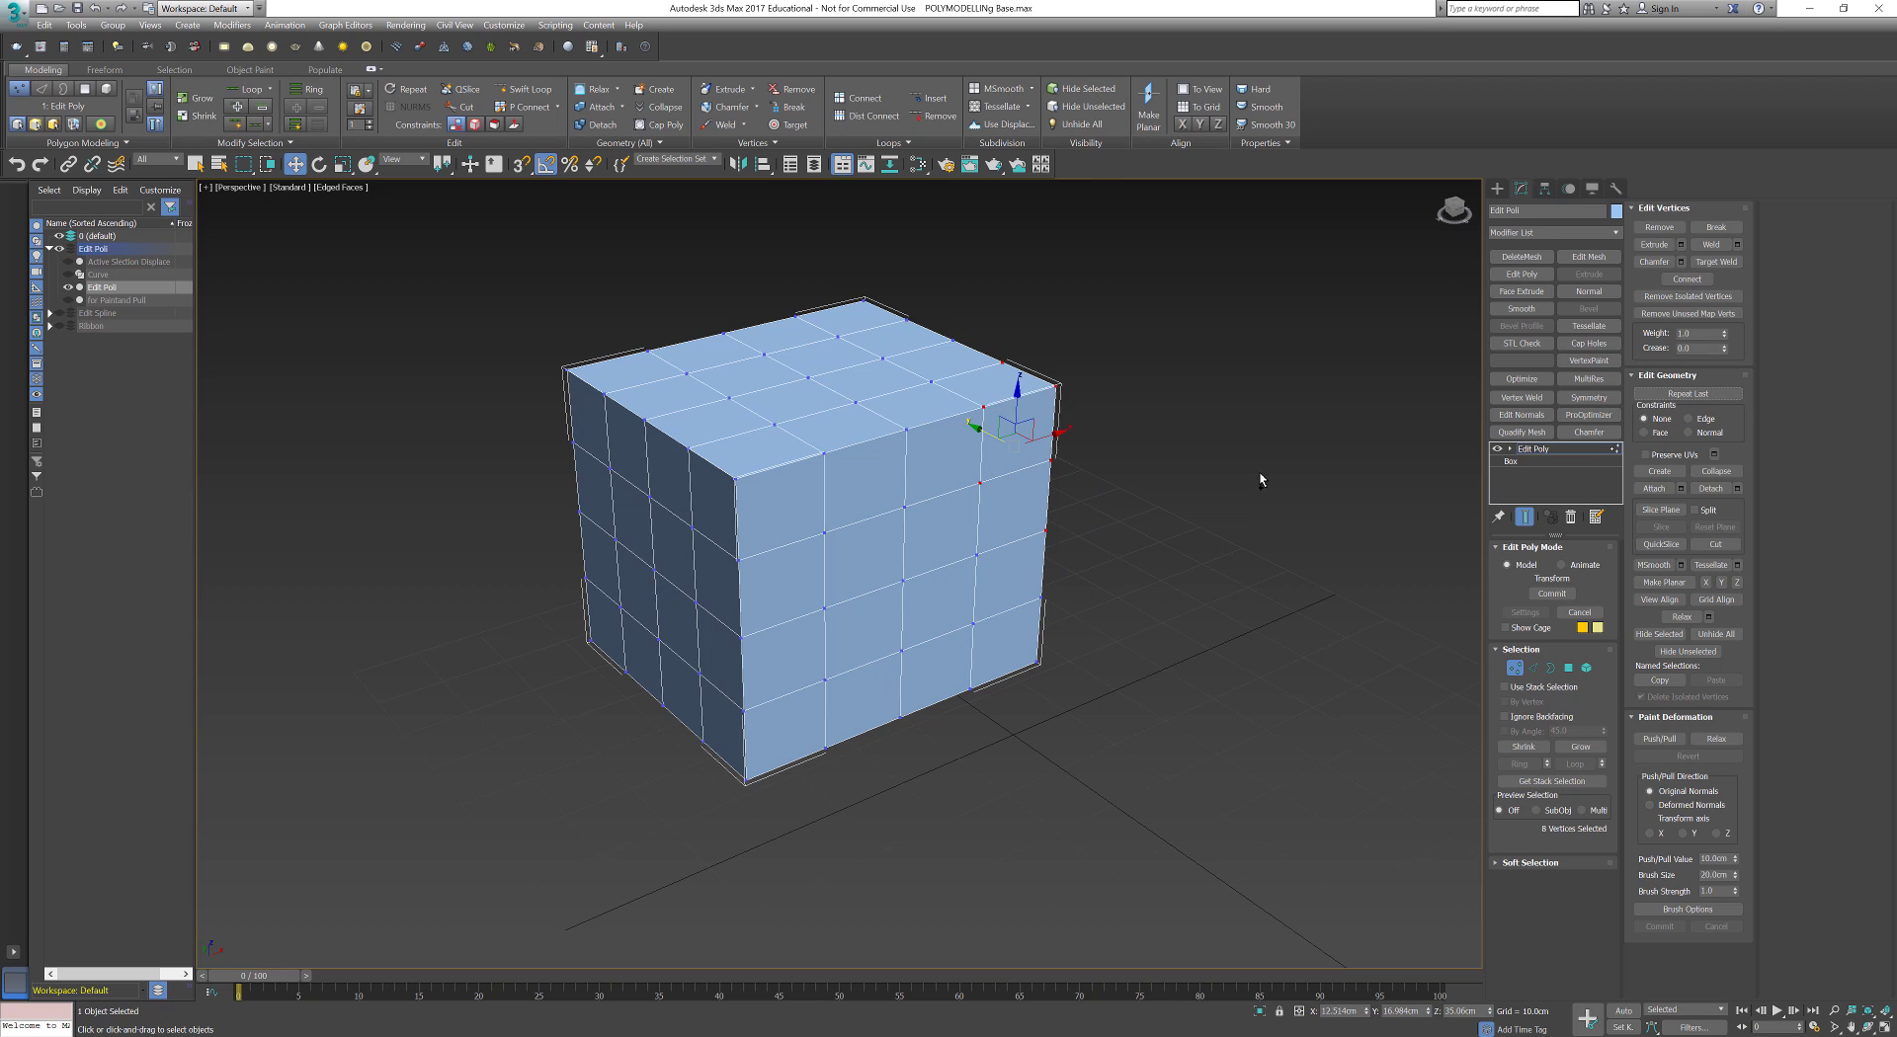
left_click(1210, 502)
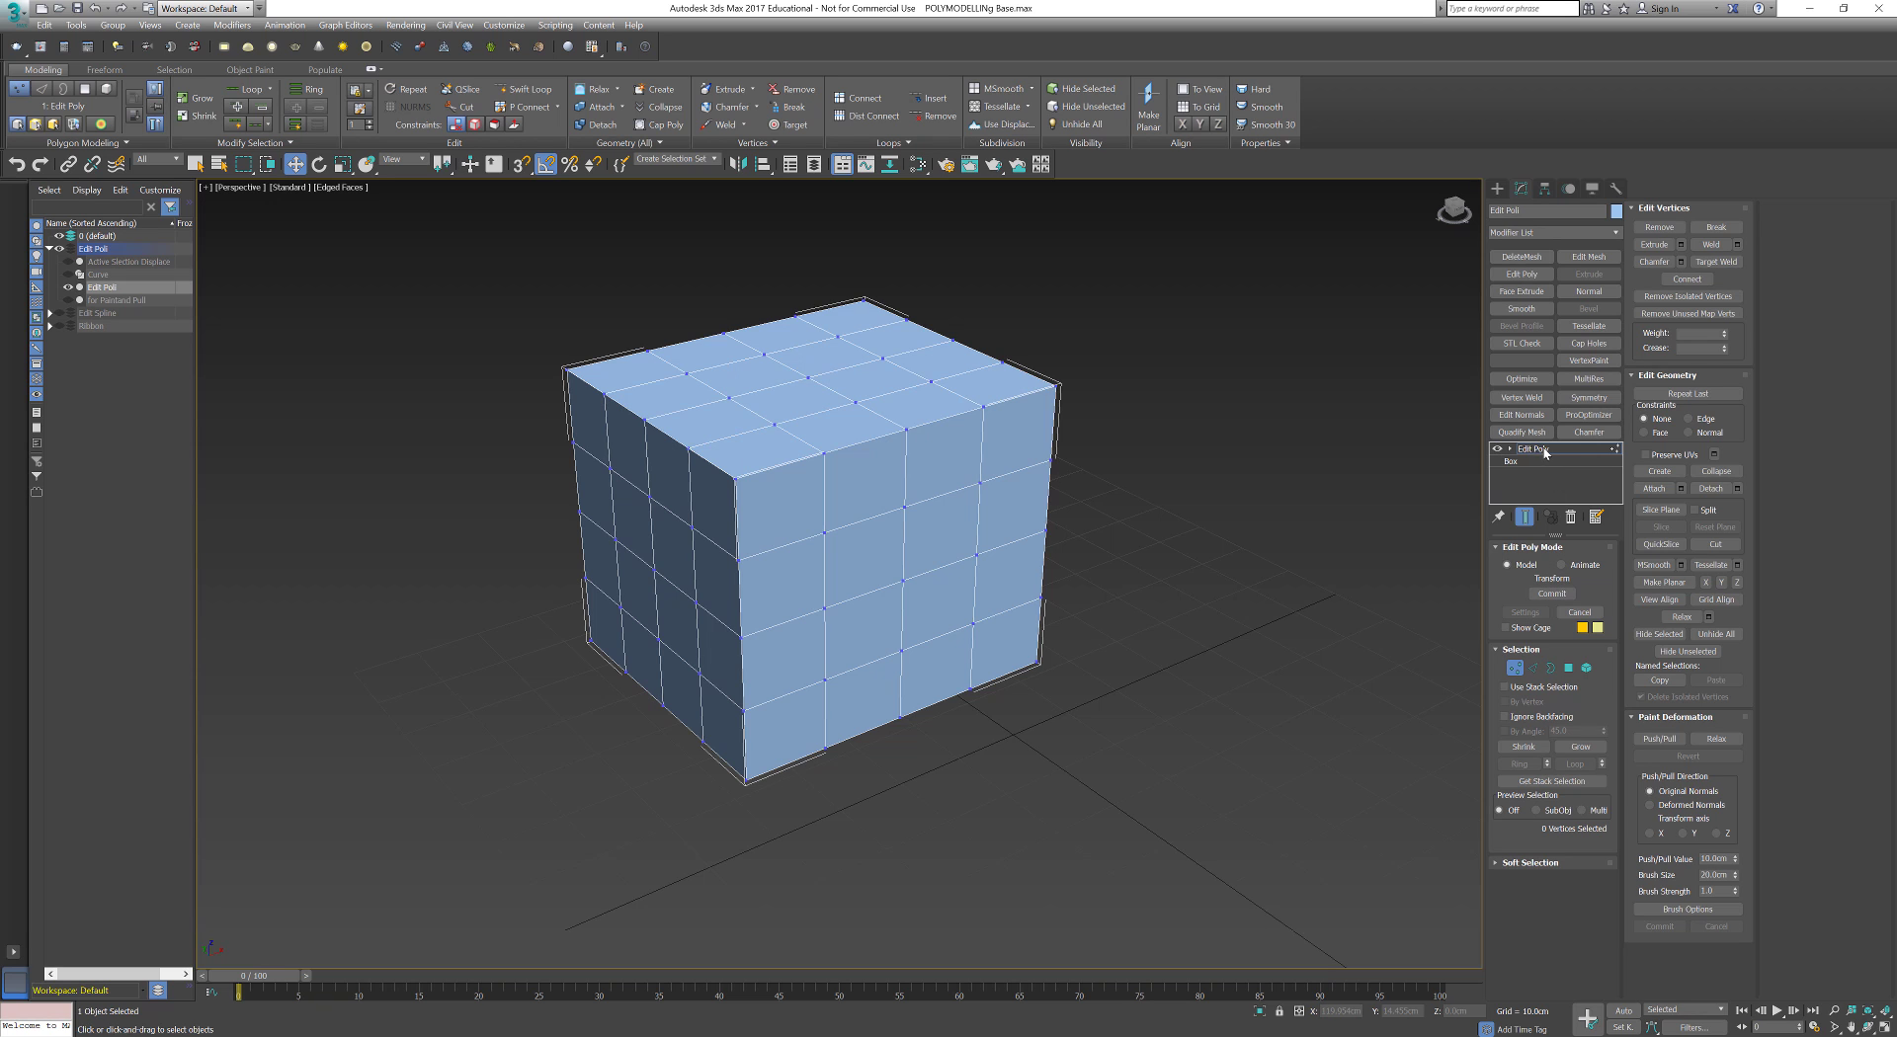
Step: Stack two more Edit Poly modifiers on the box and make the lowest one active
left_click(1522, 279)
left_click(1522, 279)
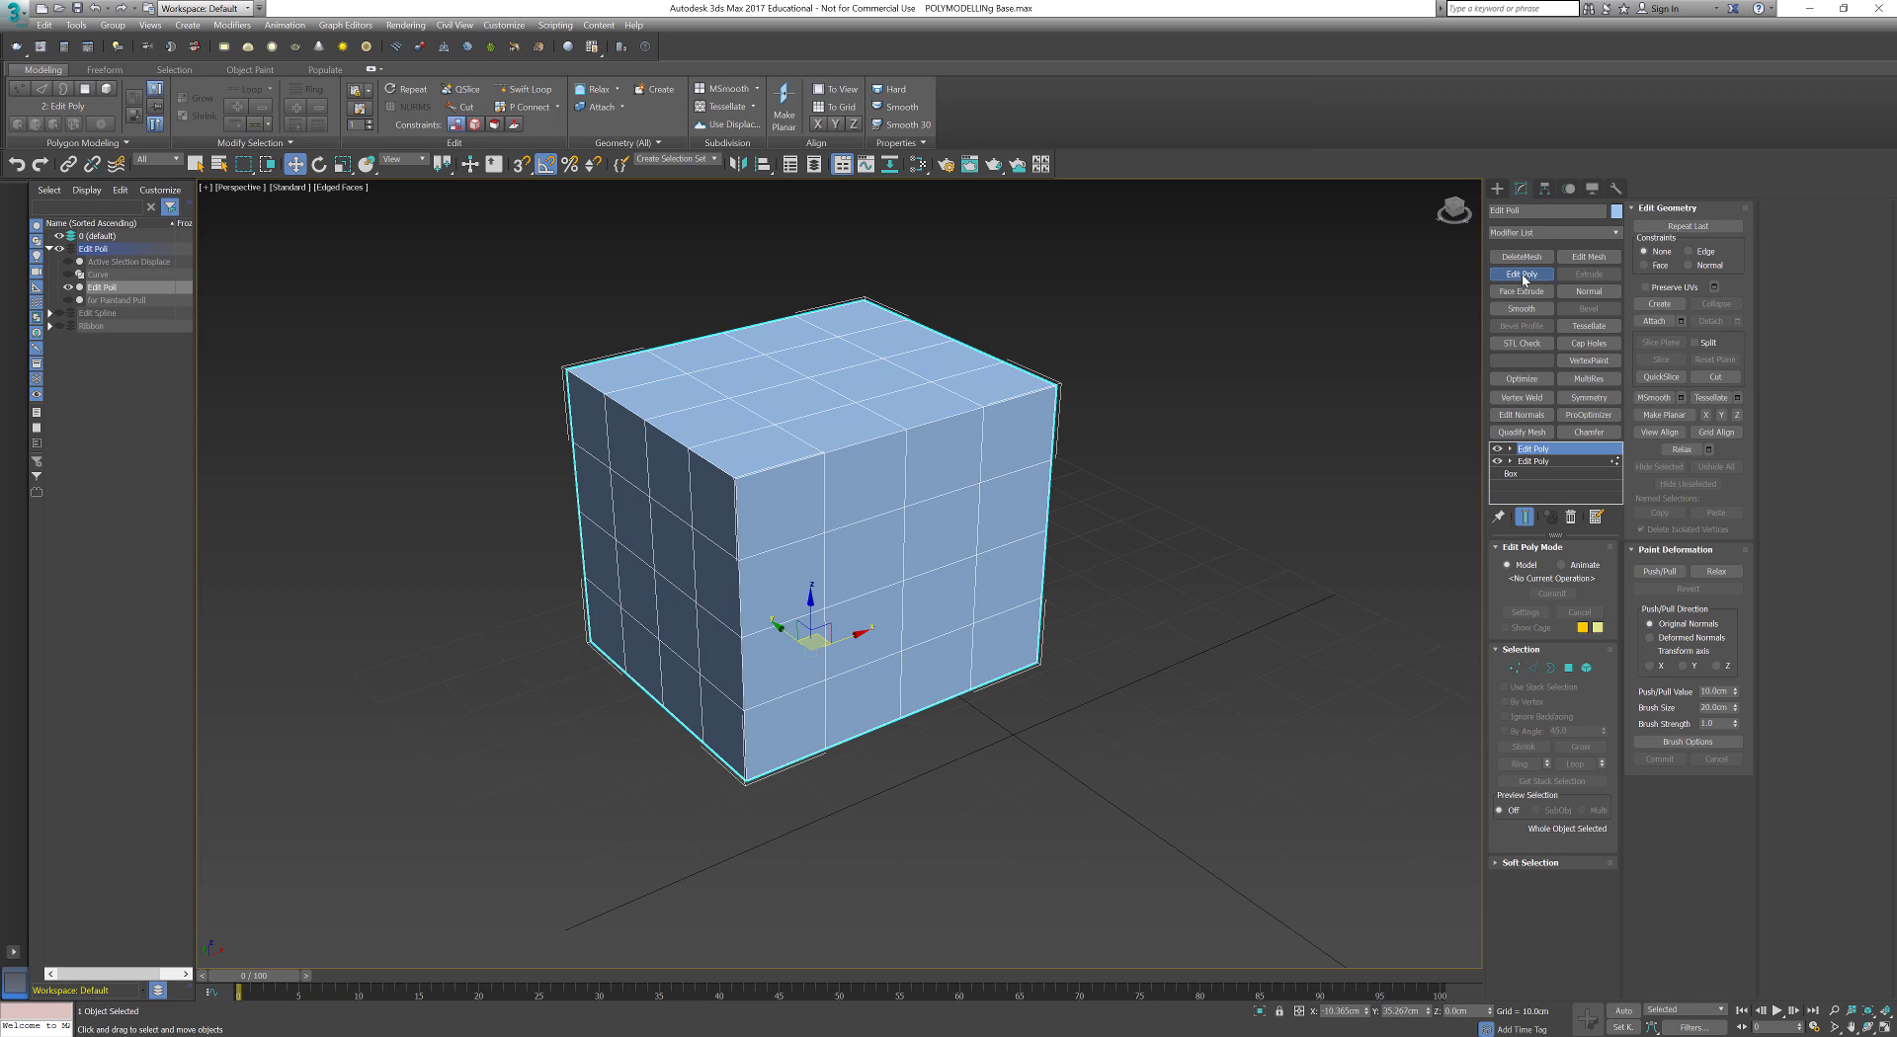
key("1")
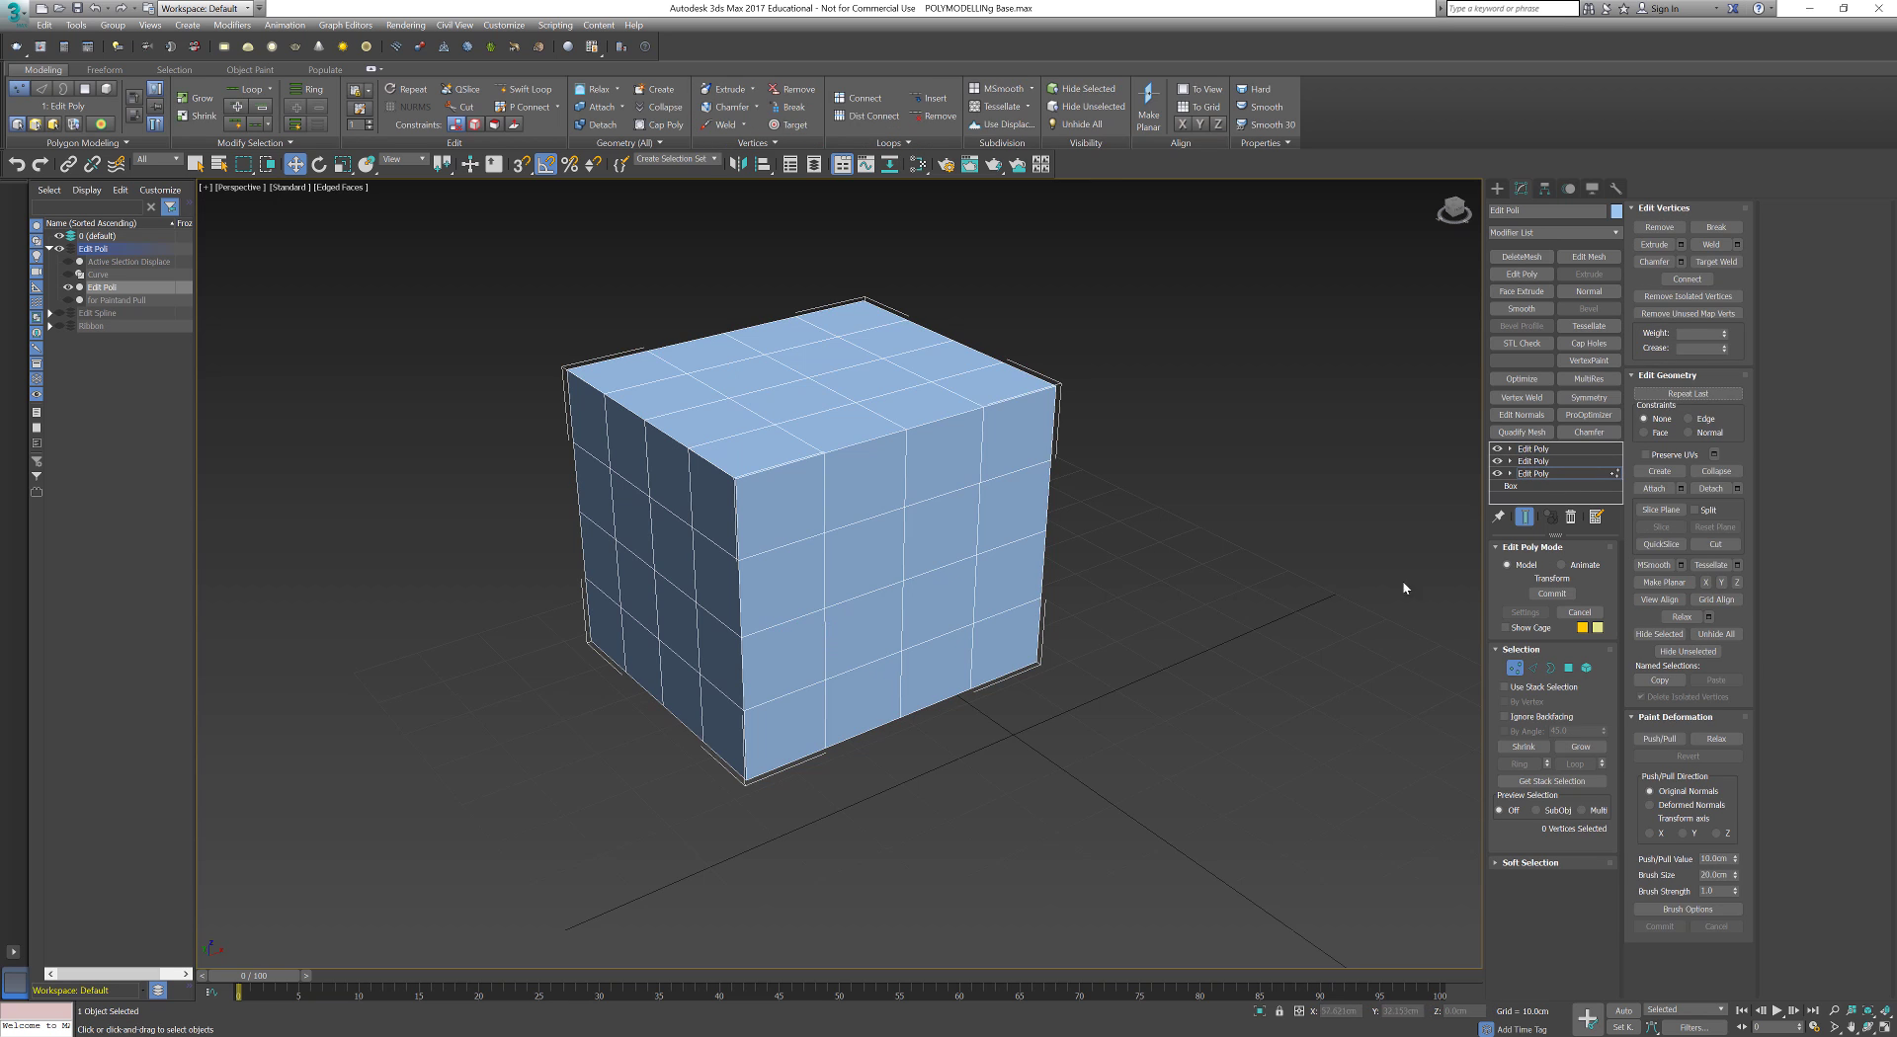
left_click(1511, 665)
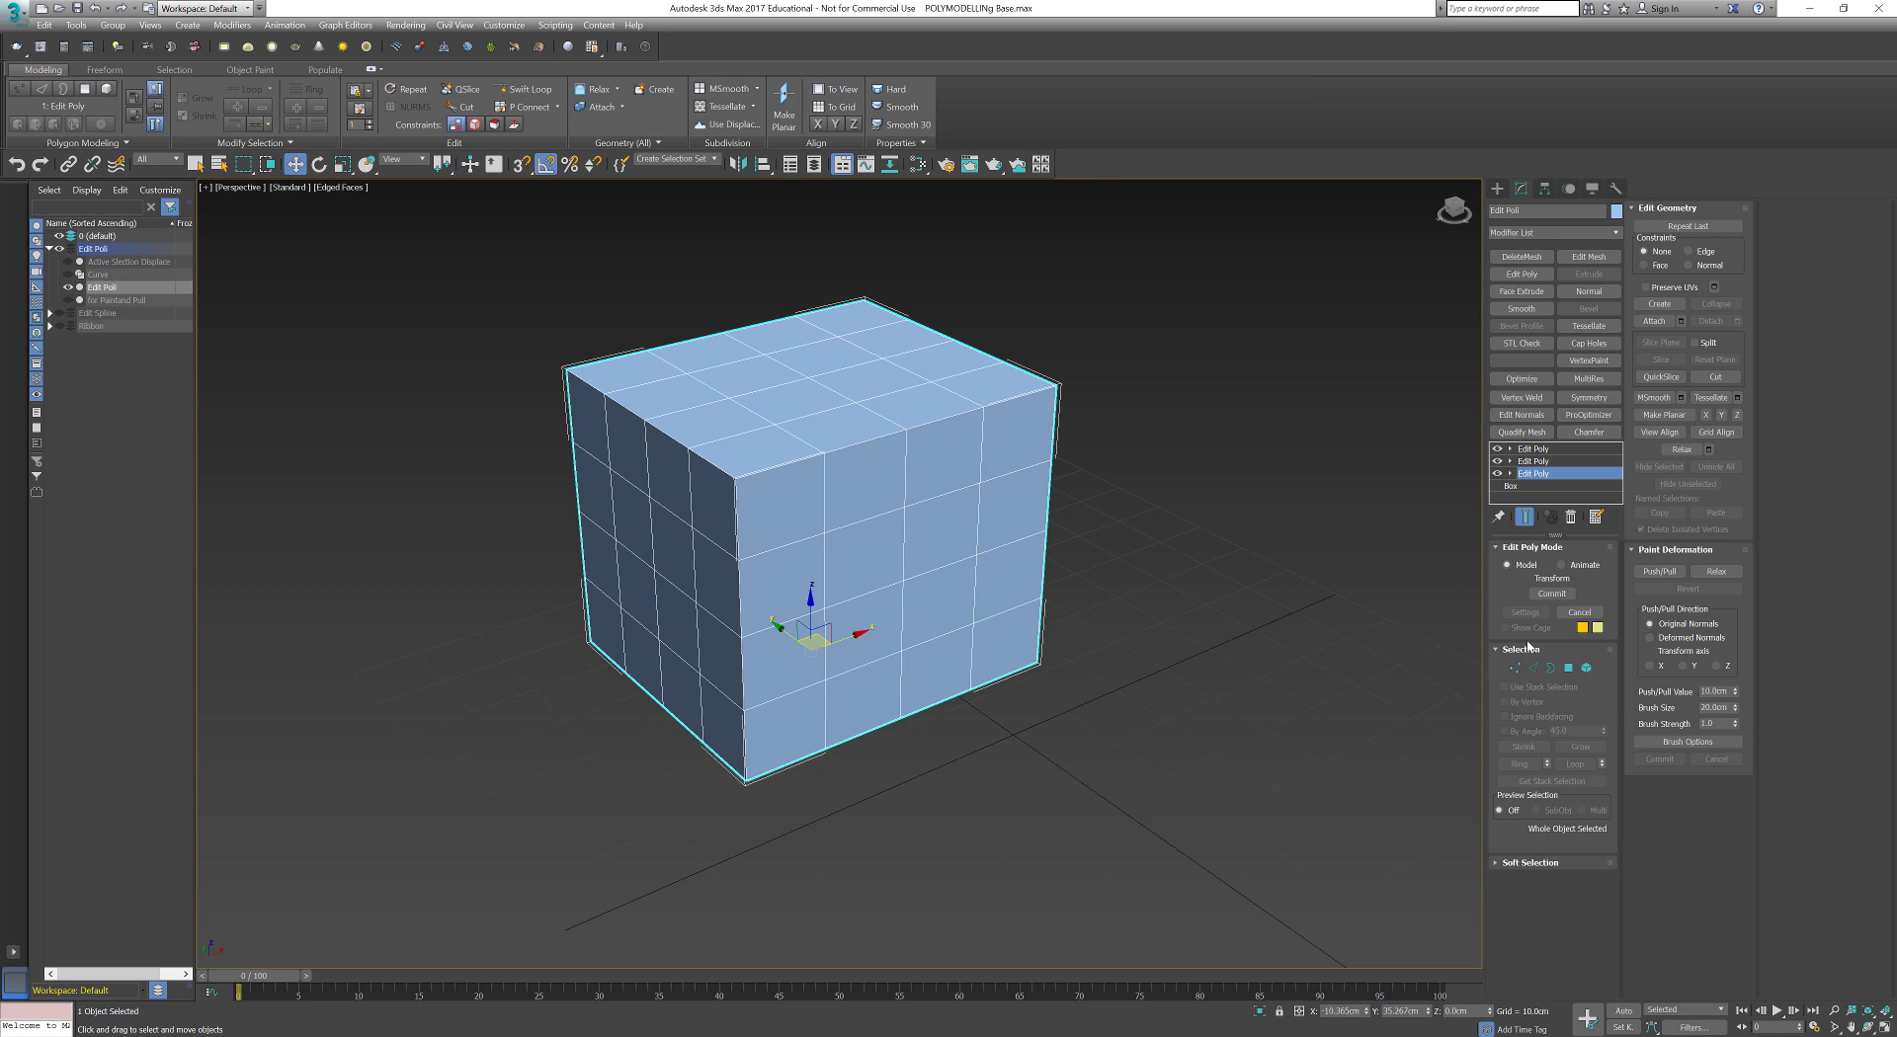
Step: In the lowest Edit Poly, move one top-row polygon of the front face outward along the Y axis
left_click(1568, 668)
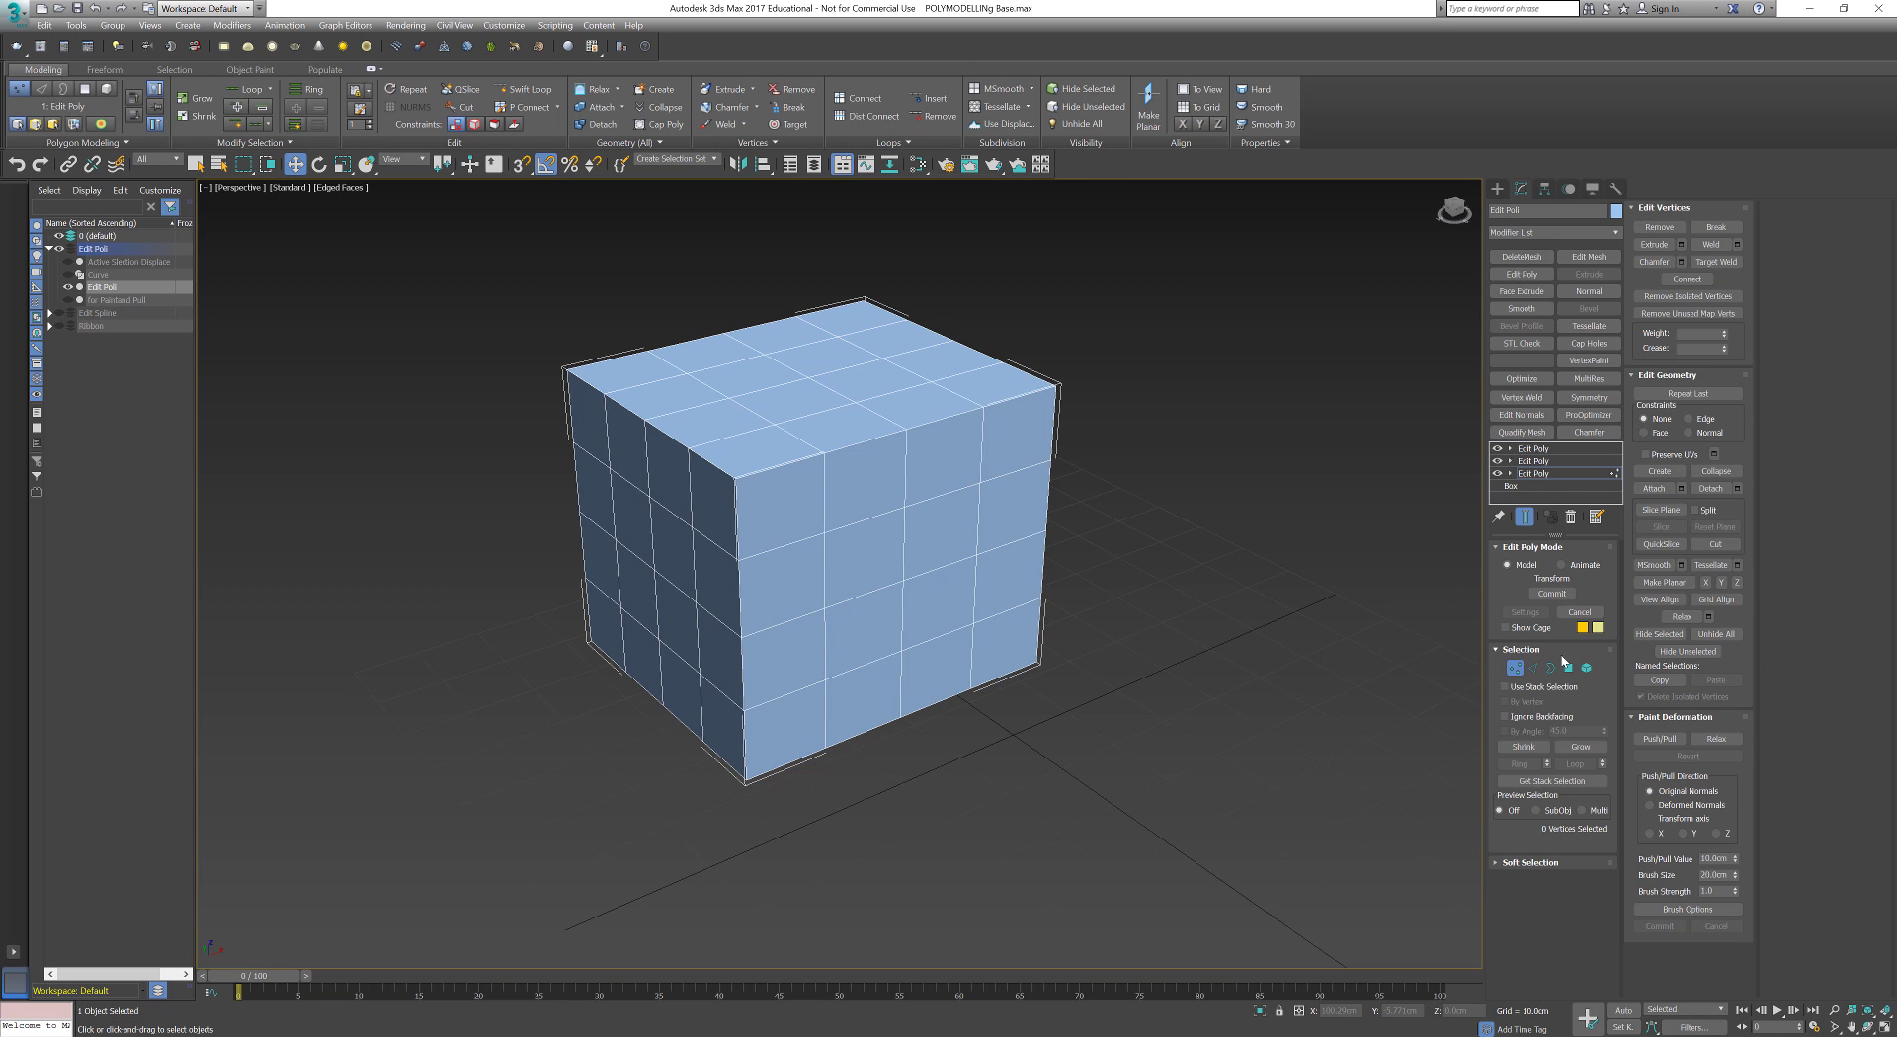
left_click(937, 422)
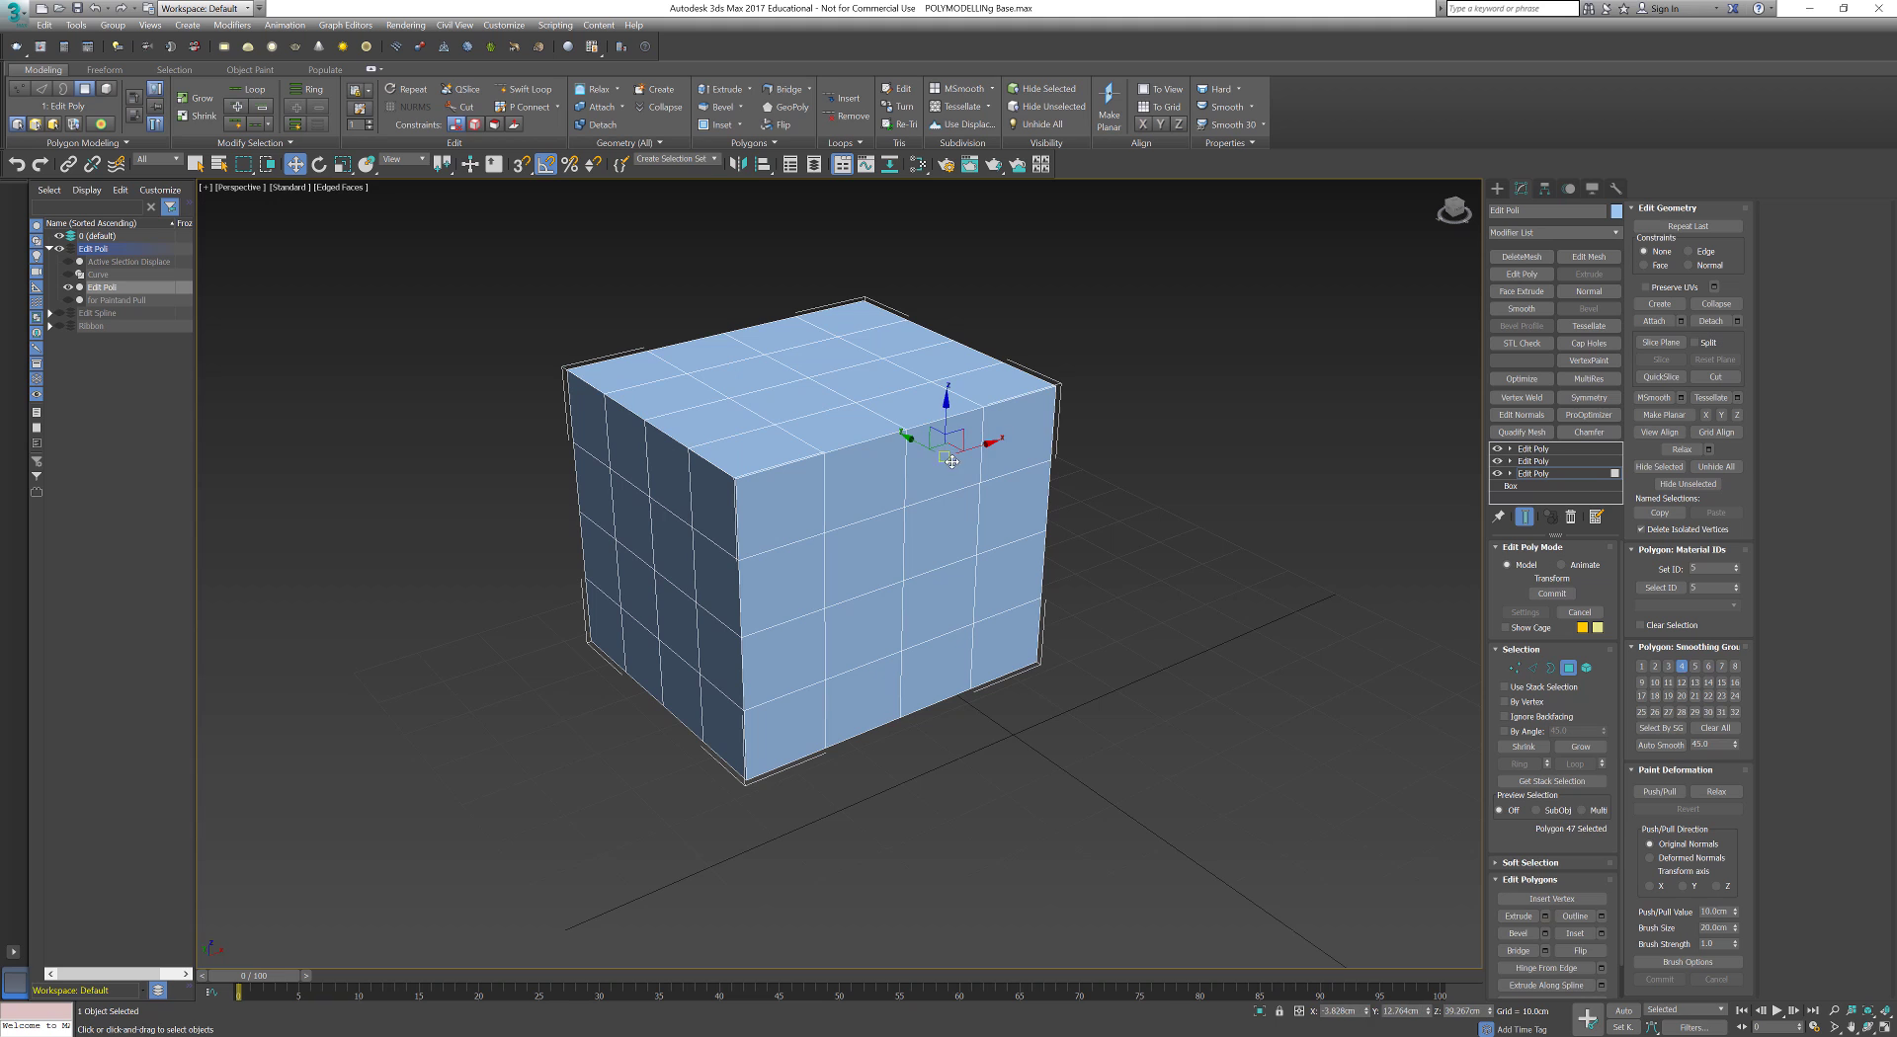
left_click(1541, 474)
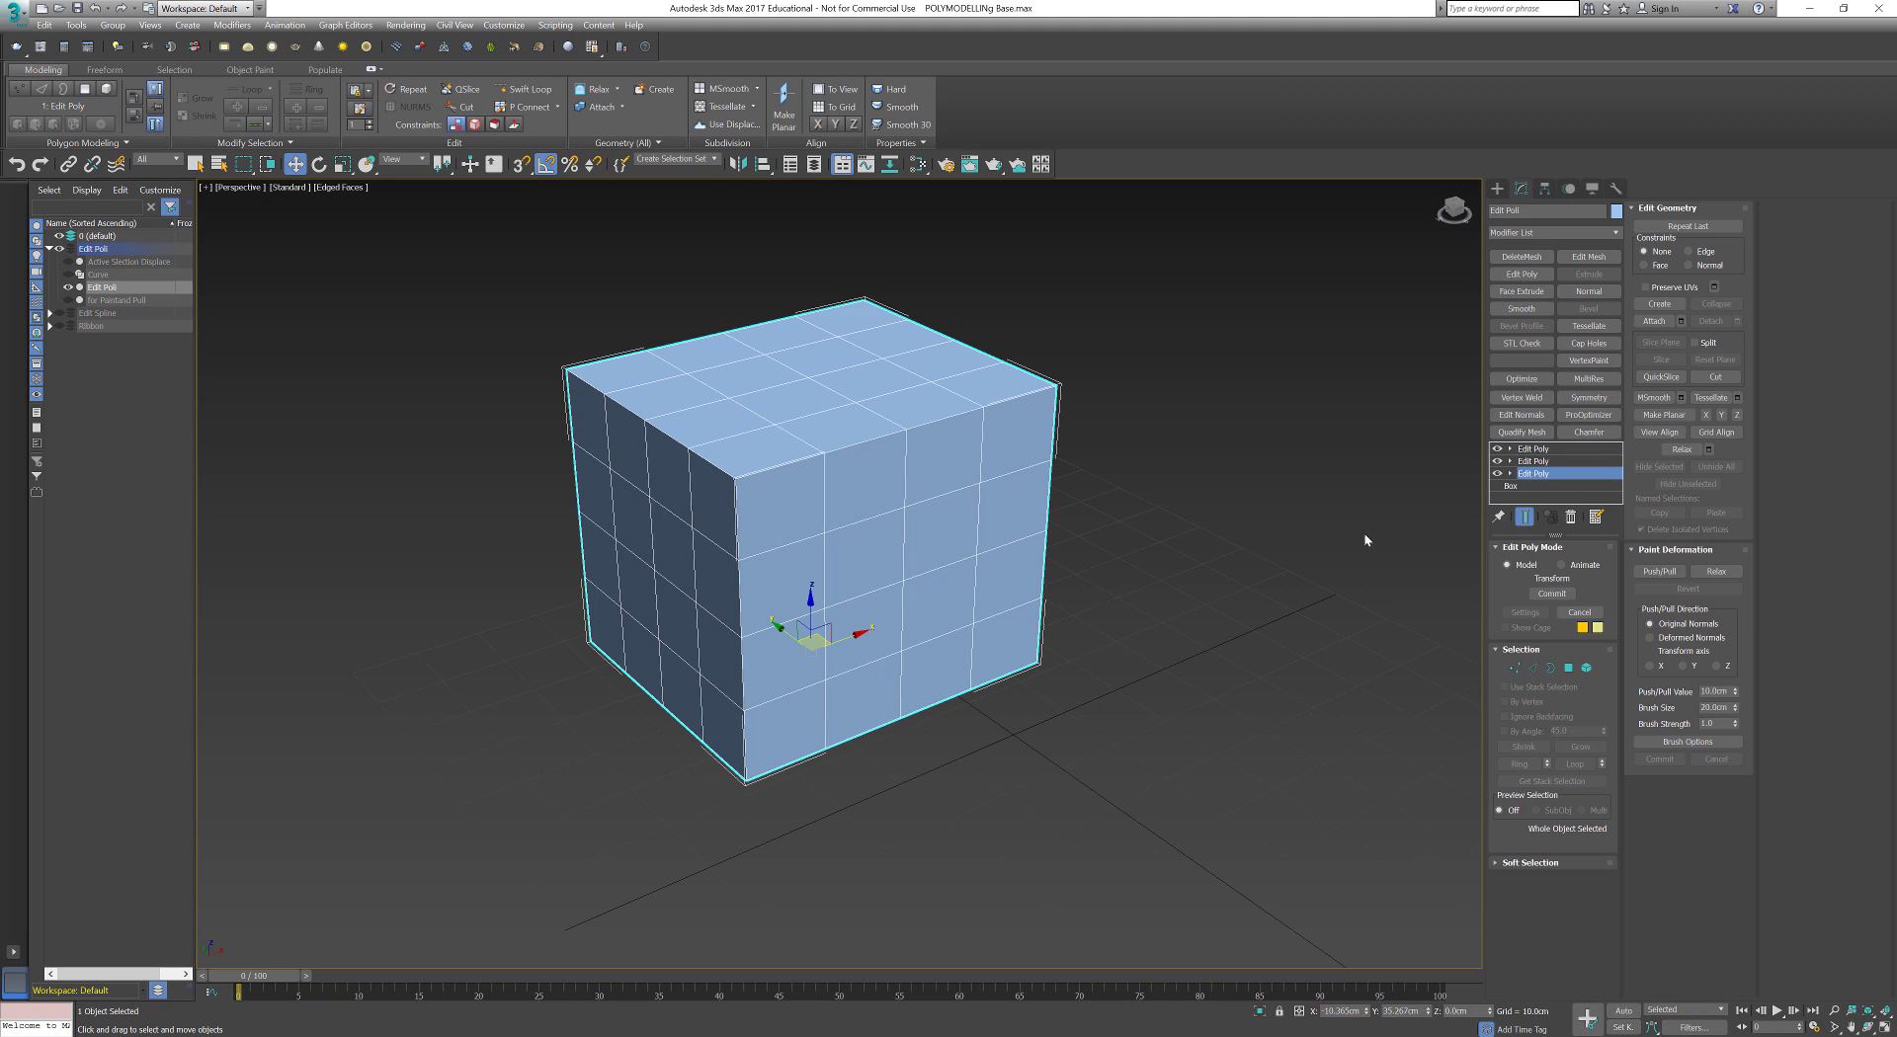
left_click(1568, 668)
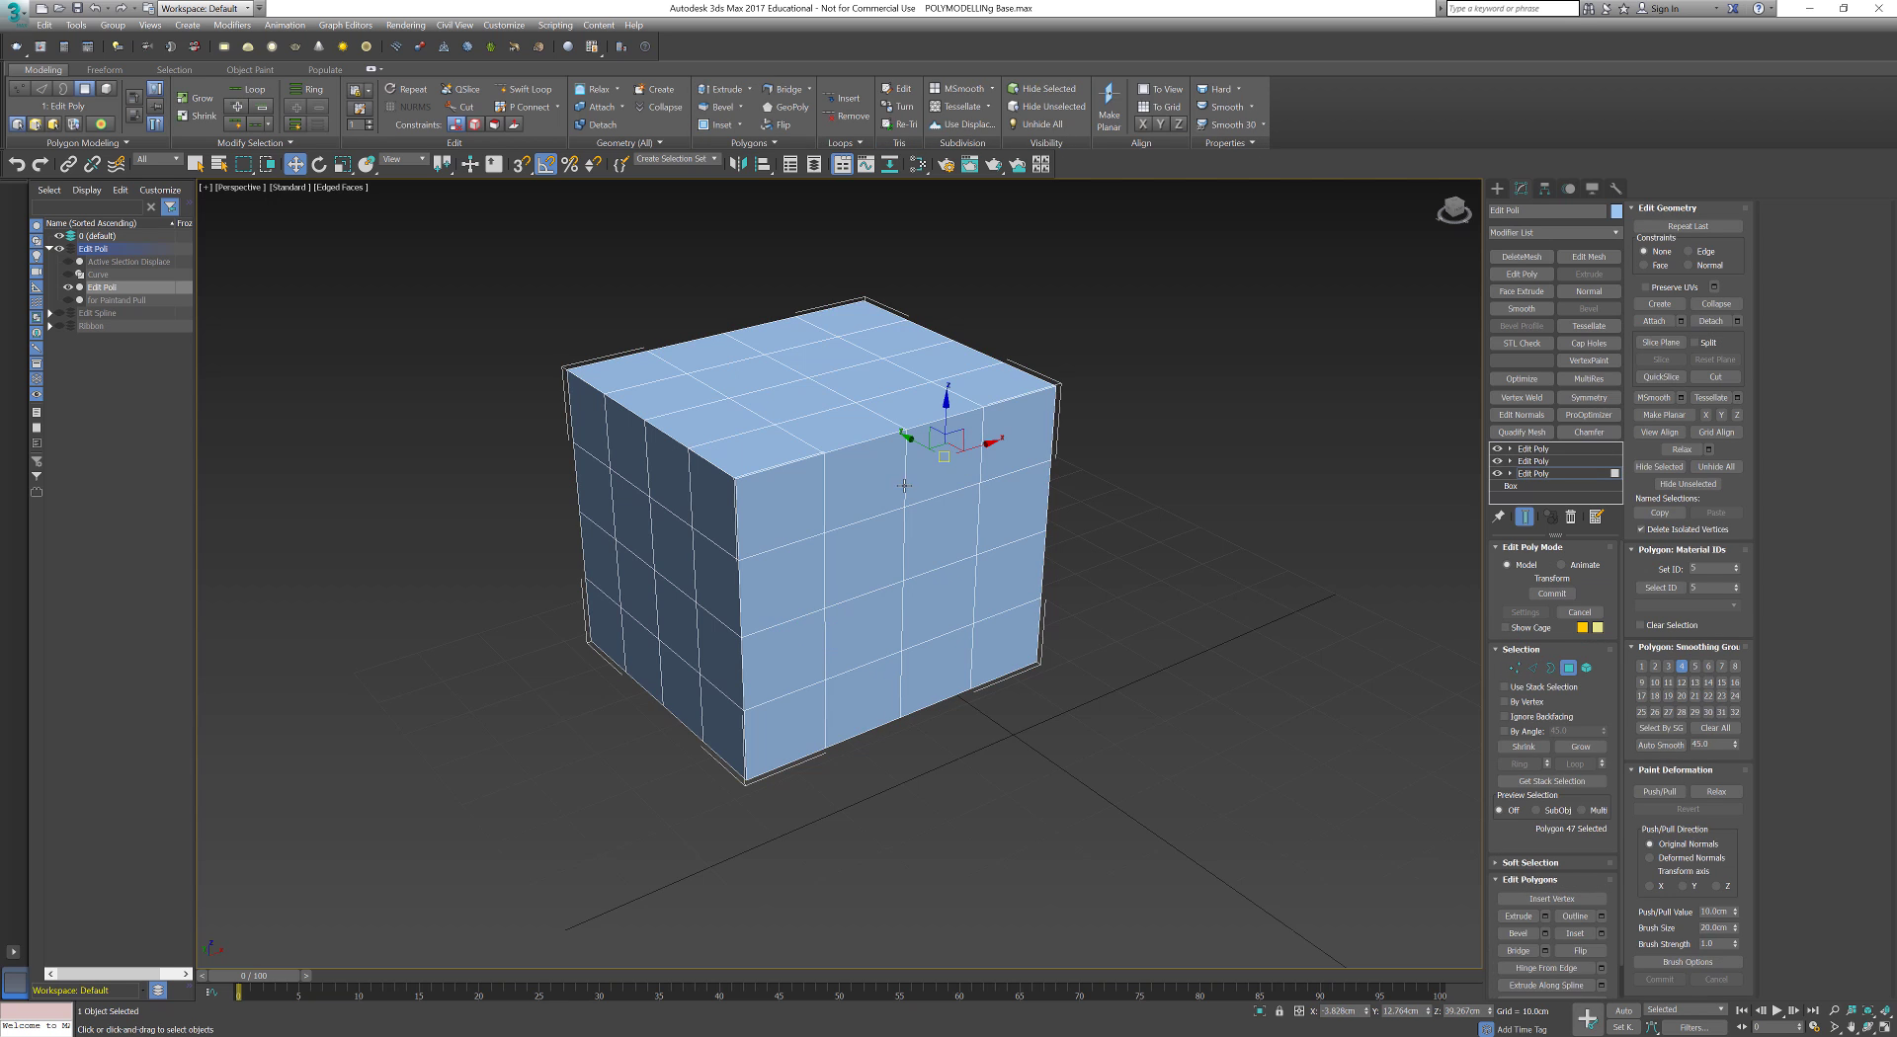
left_click_drag(965, 467, 1018, 492)
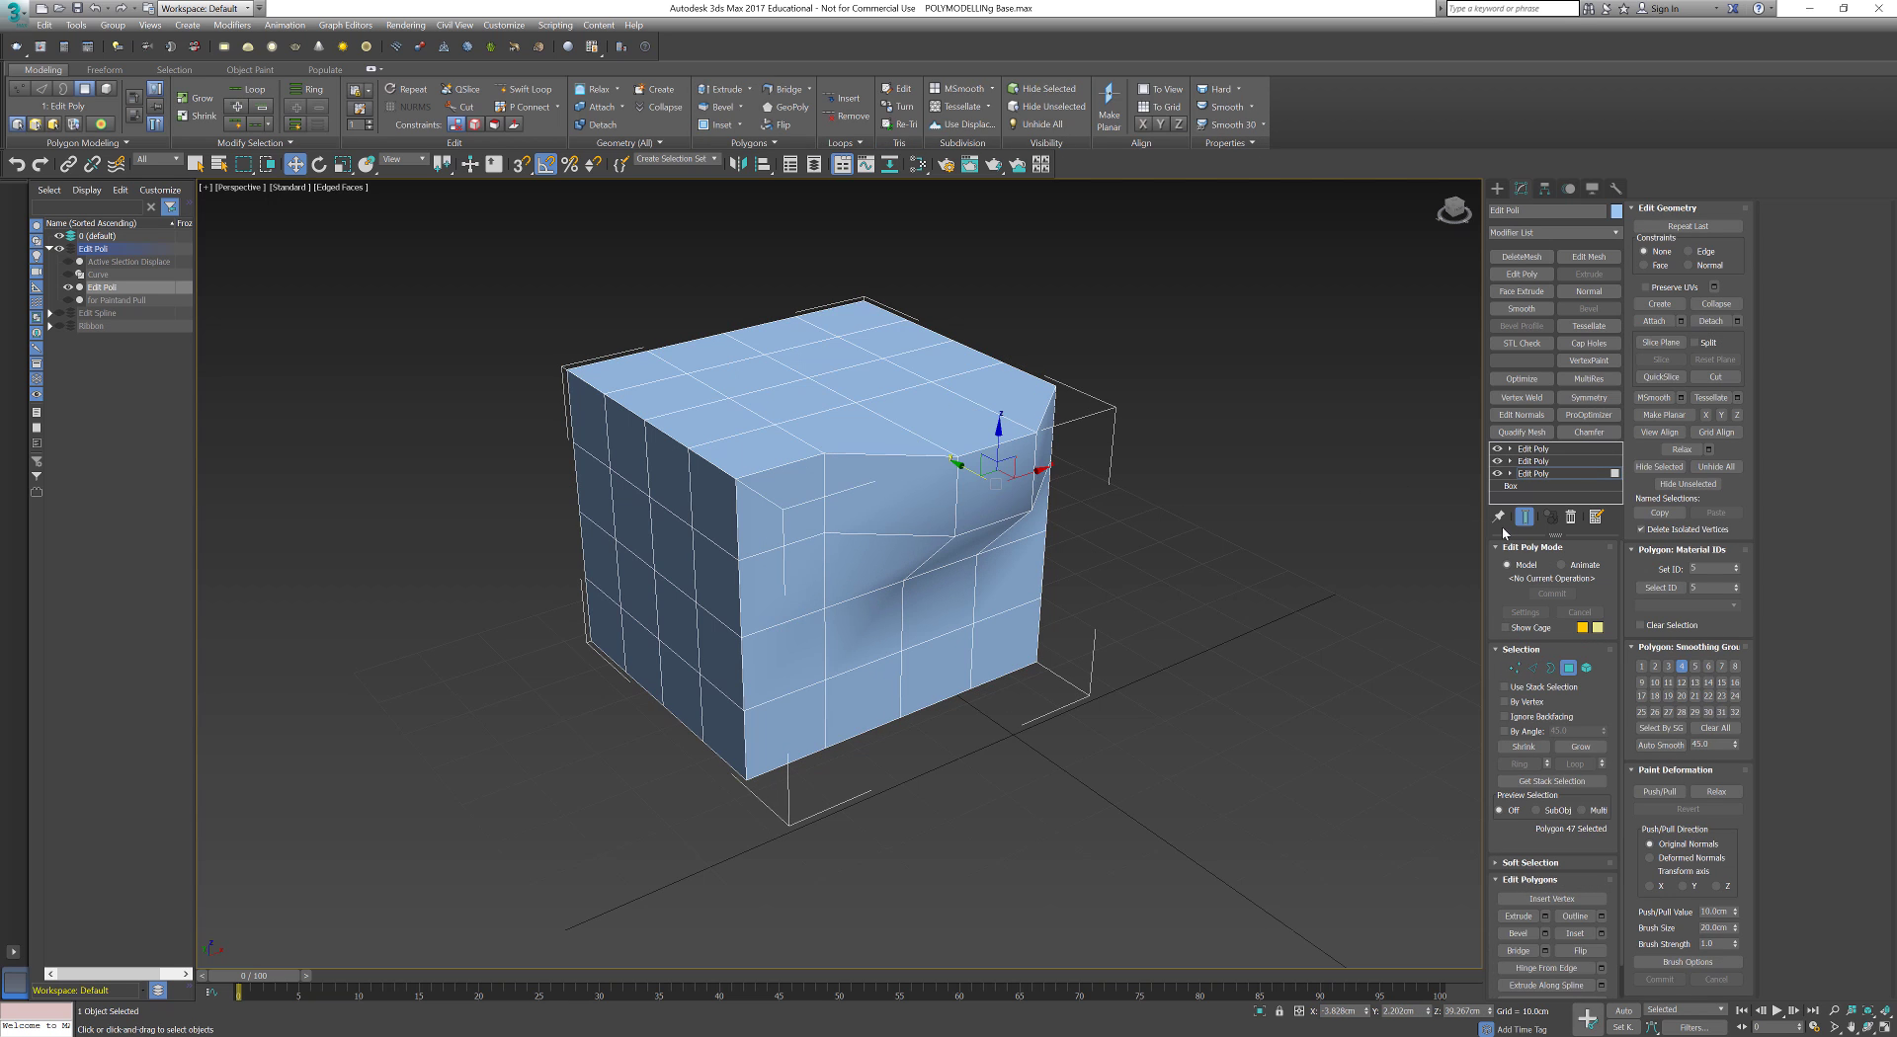
Step: In the middle Edit Poly, raise one polygon of the top face along the Z axis
left_click(1551, 461)
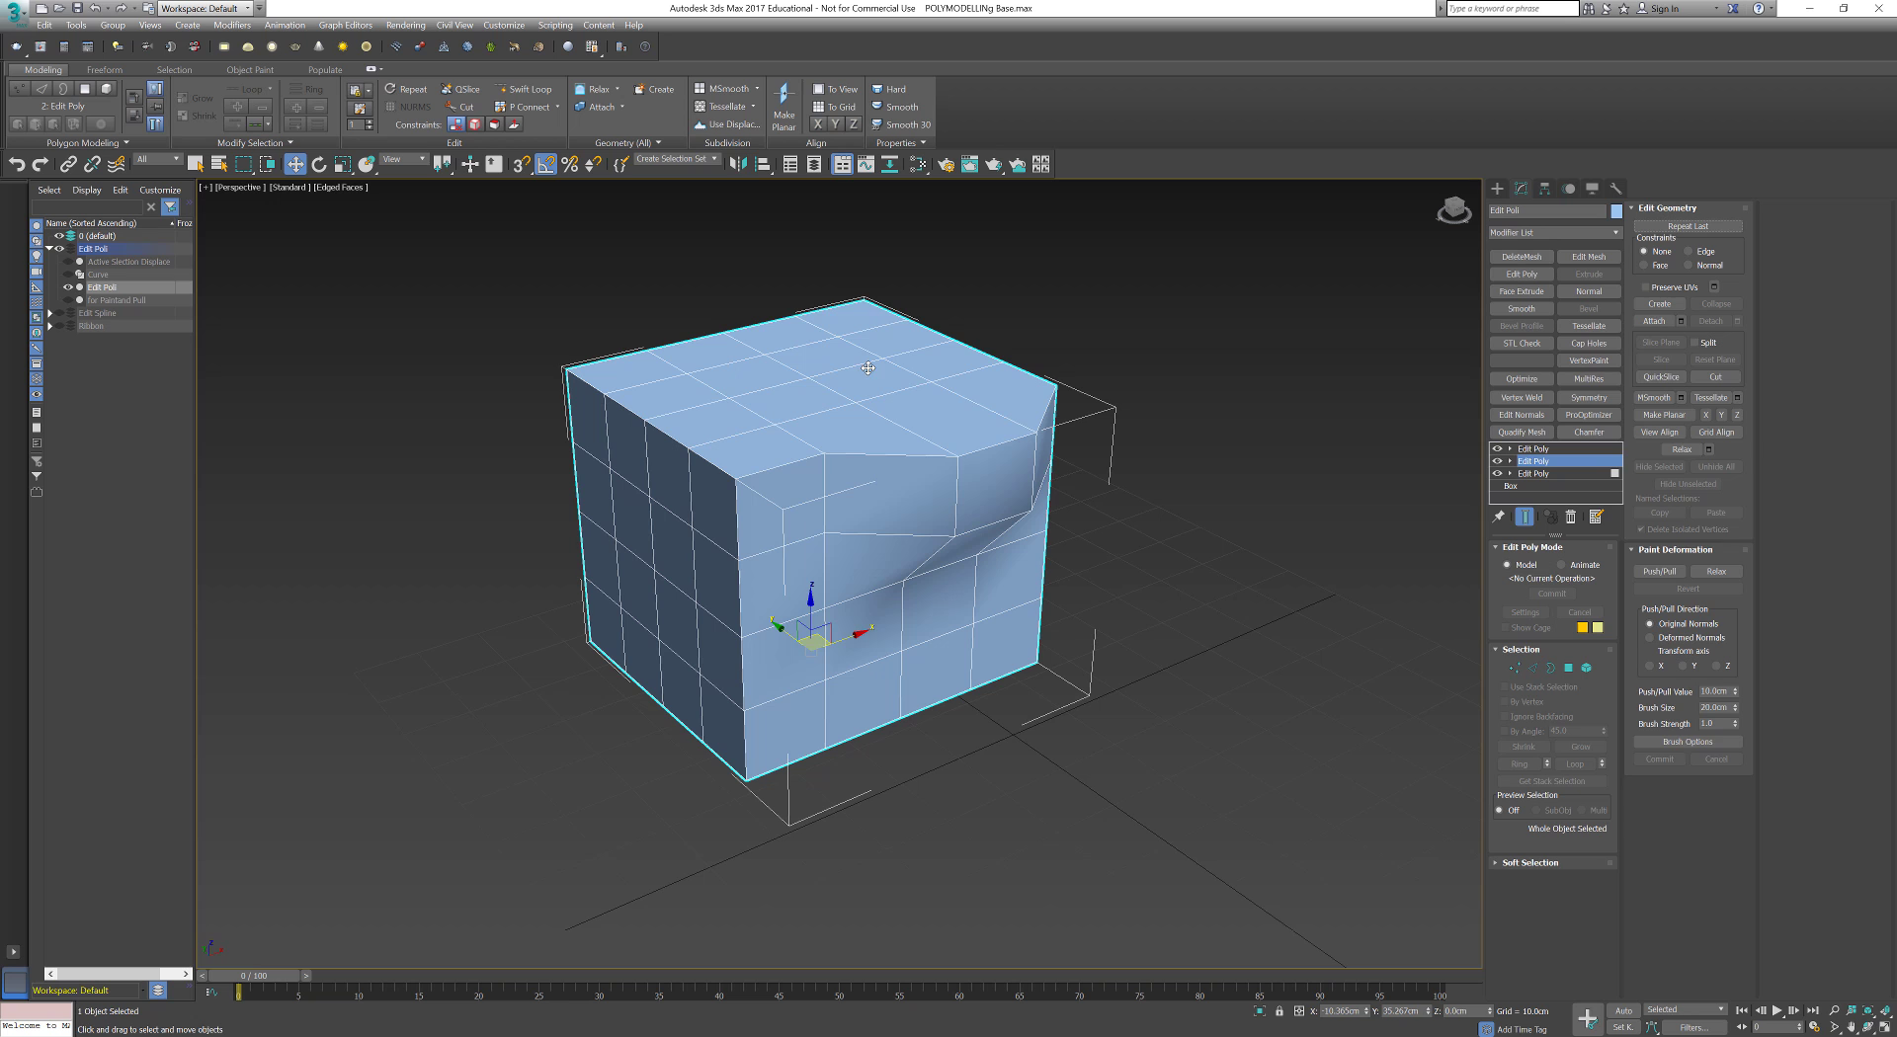
left_click(1568, 668)
left_click(855, 367)
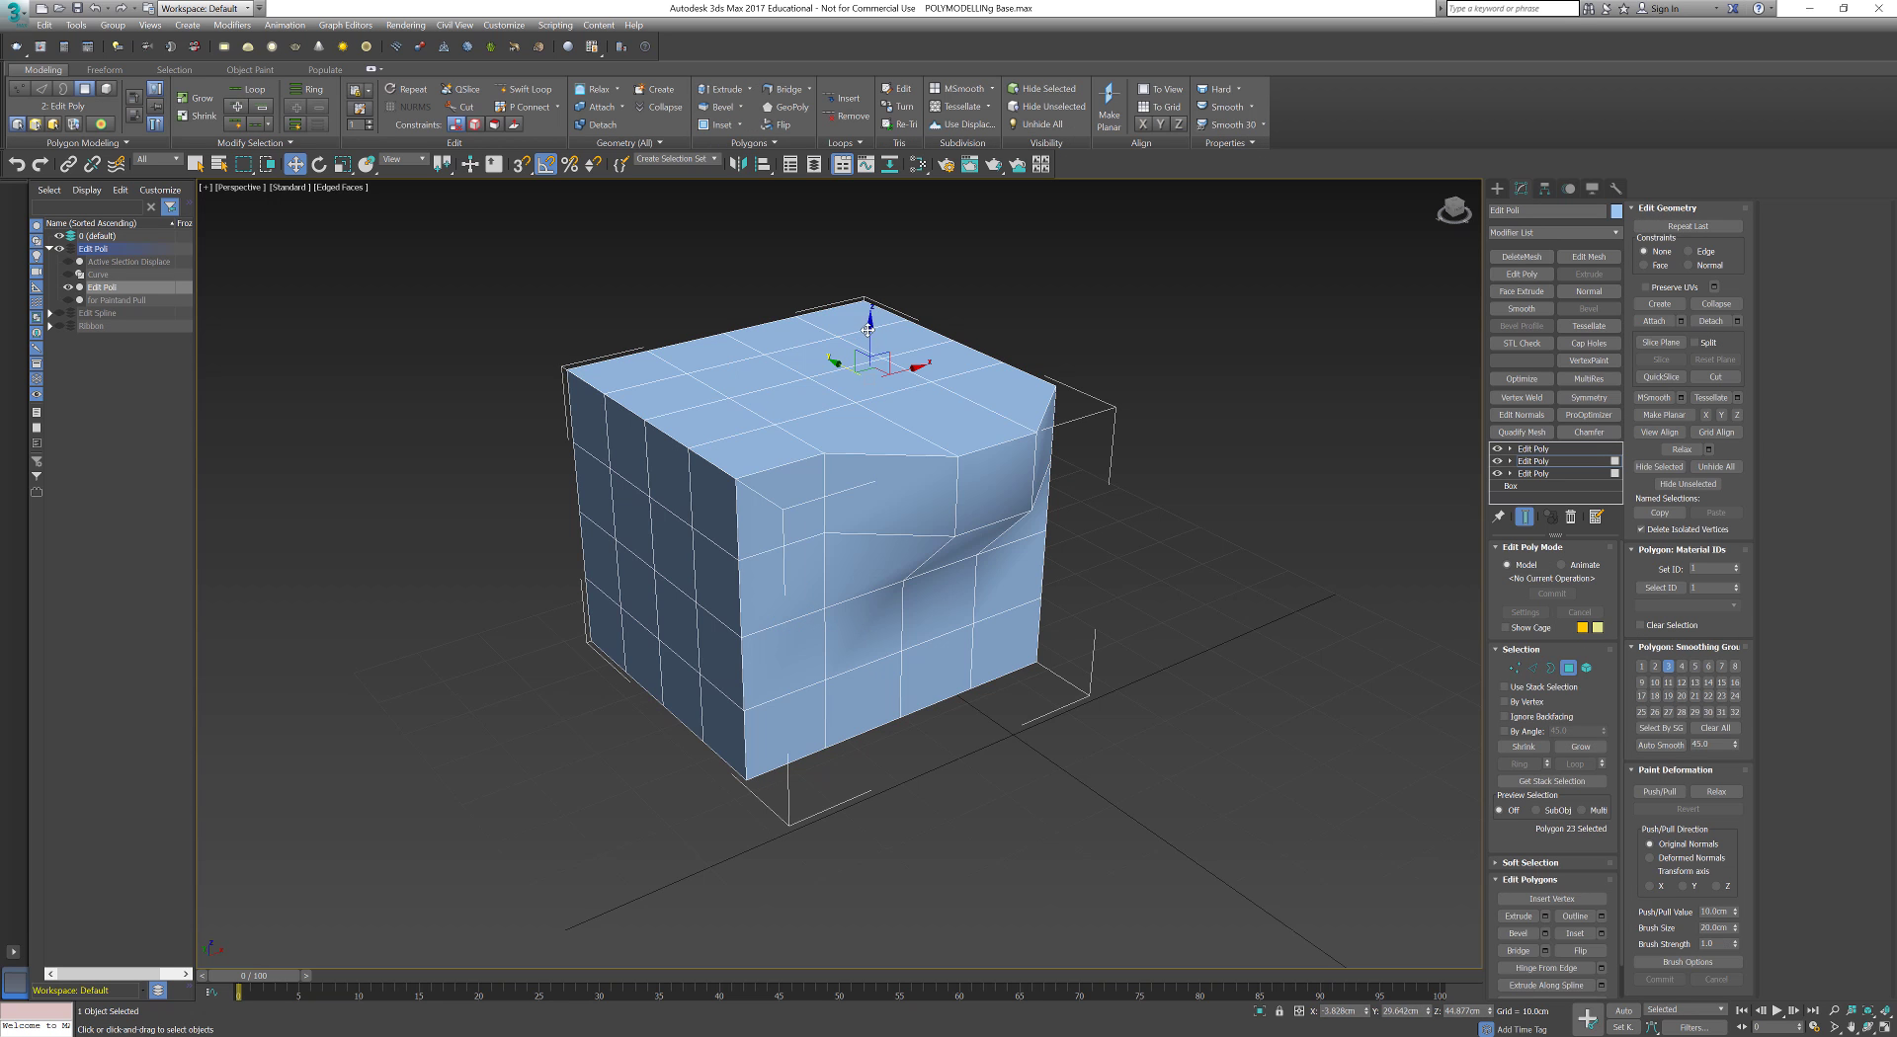
left_click_drag(869, 319, 870, 215)
Step: In the topmost Edit Poly, select three scattered polygons on the dark side face and move them outward along the X axis
left_click(1549, 450)
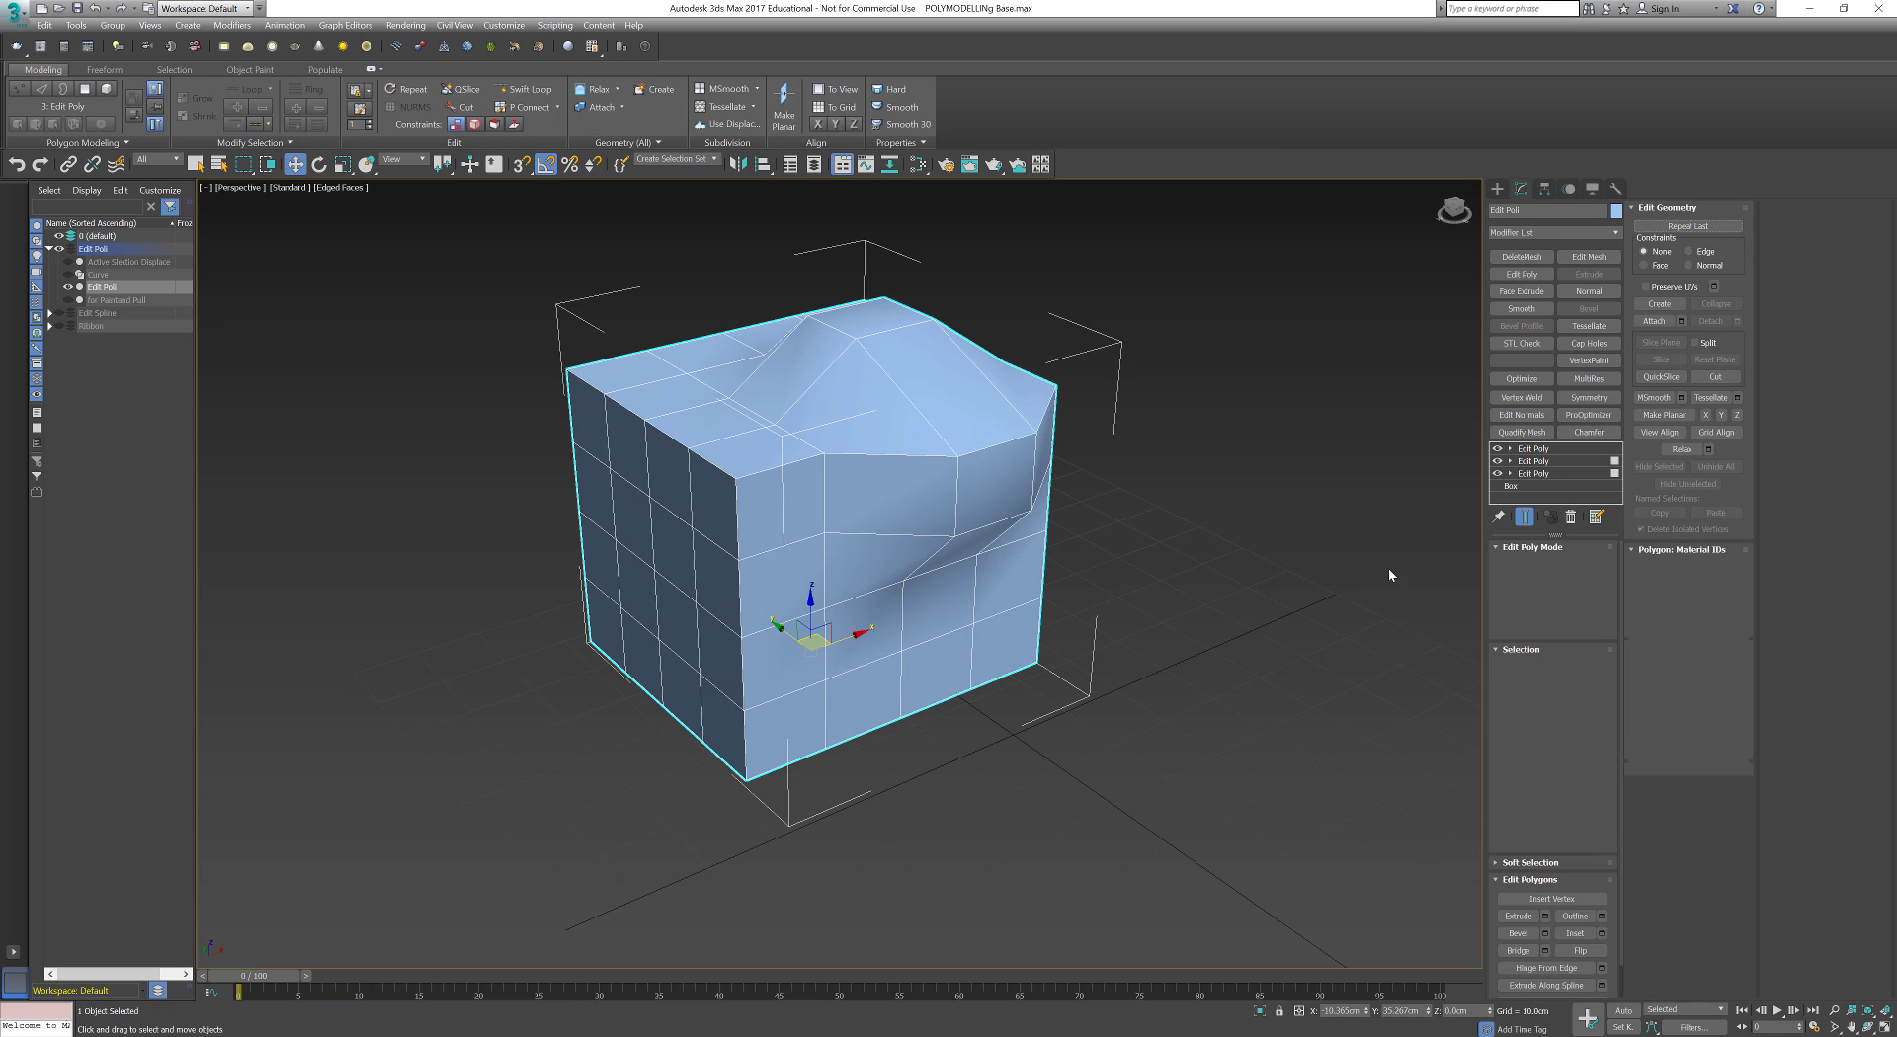
key("4")
left_click(667, 451)
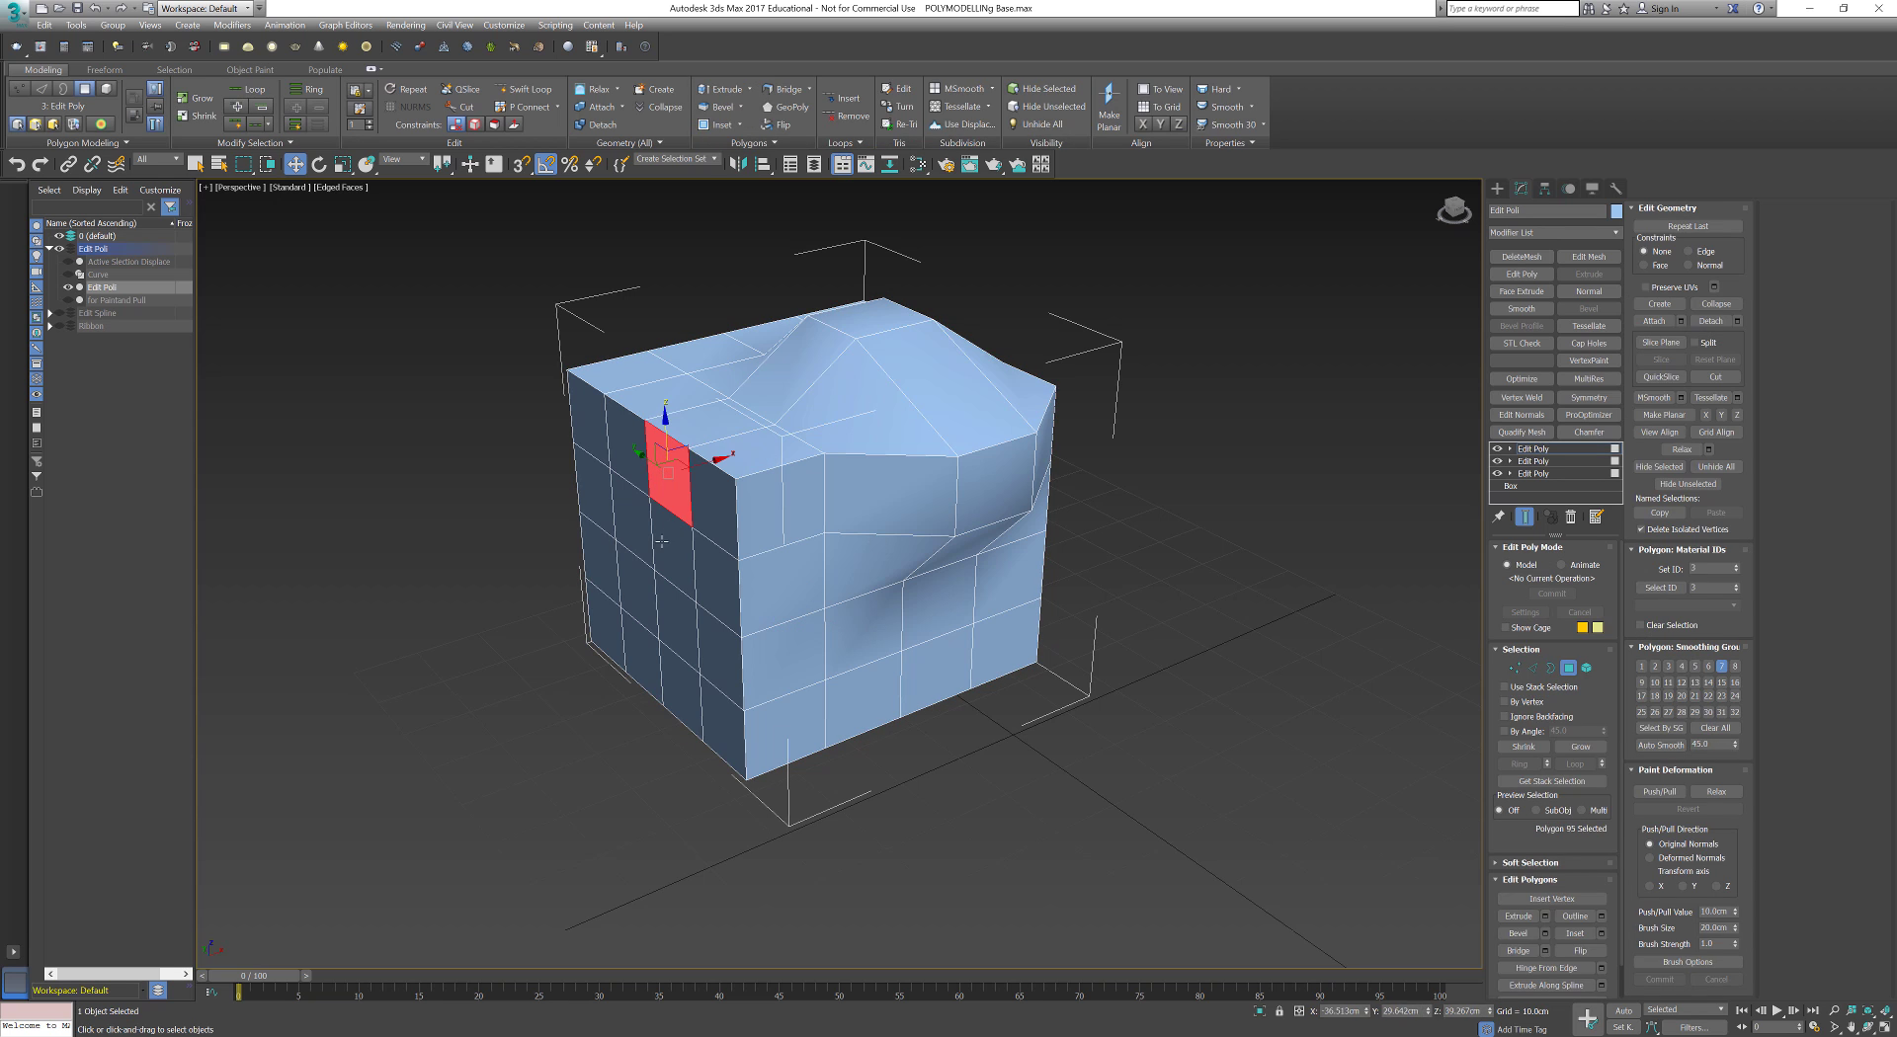
left_click(640, 578, "ctrl")
left_click(671, 667, "ctrl")
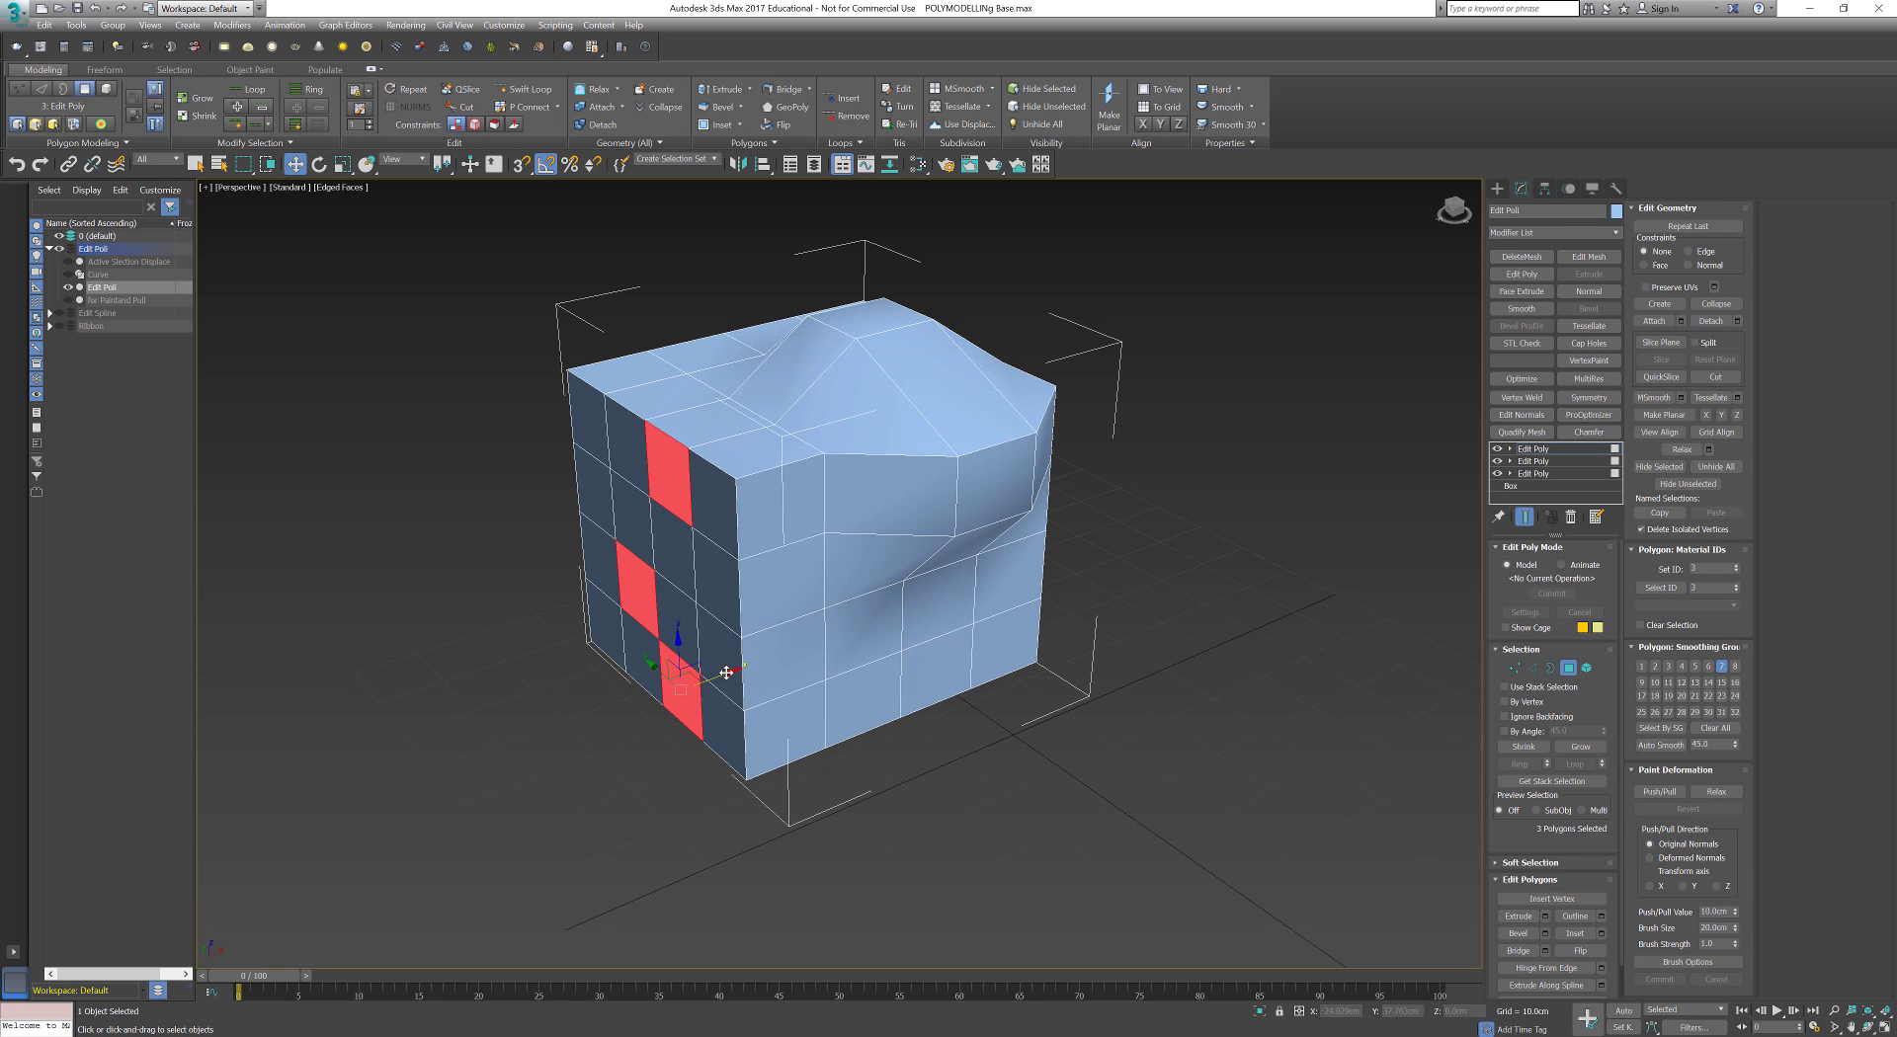
left_click_drag(719, 674, 664, 675)
Step: Rename the lowest Edit Poly modifier in the box's stack as face1
left_click(1551, 451)
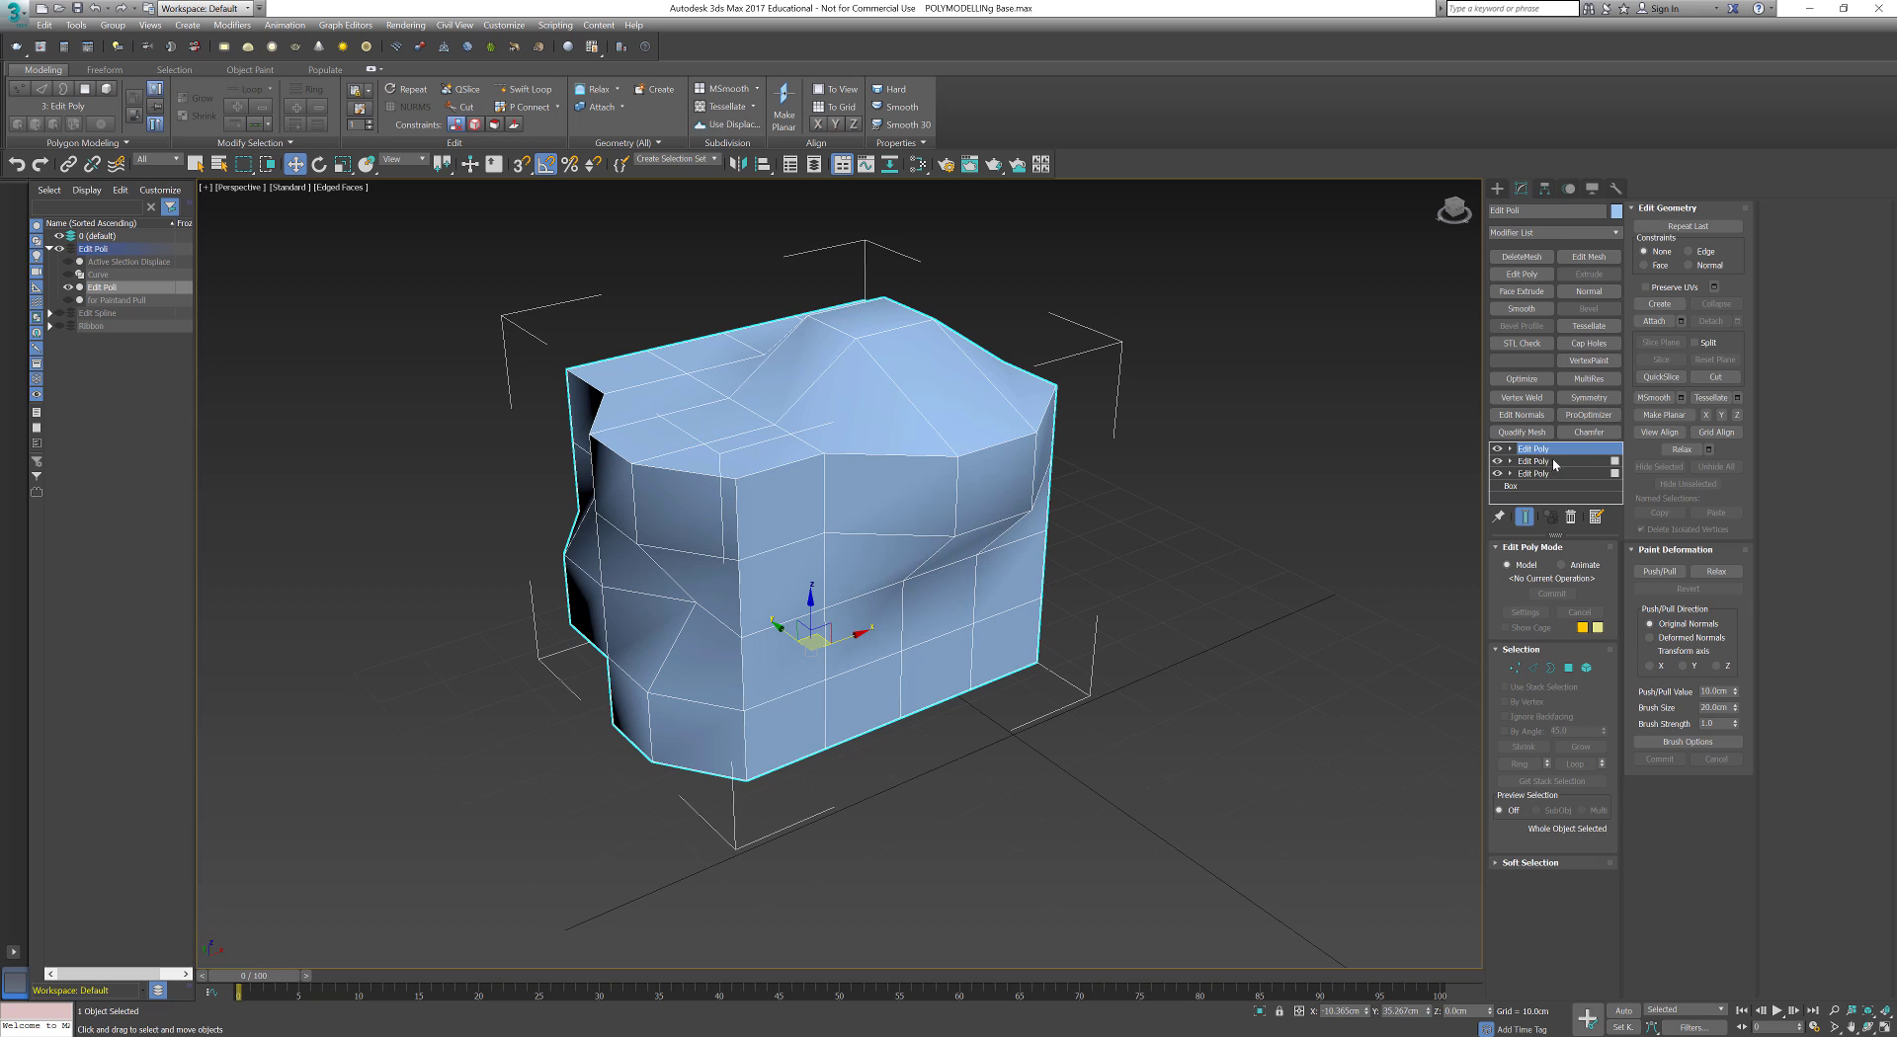
left_click(1548, 473)
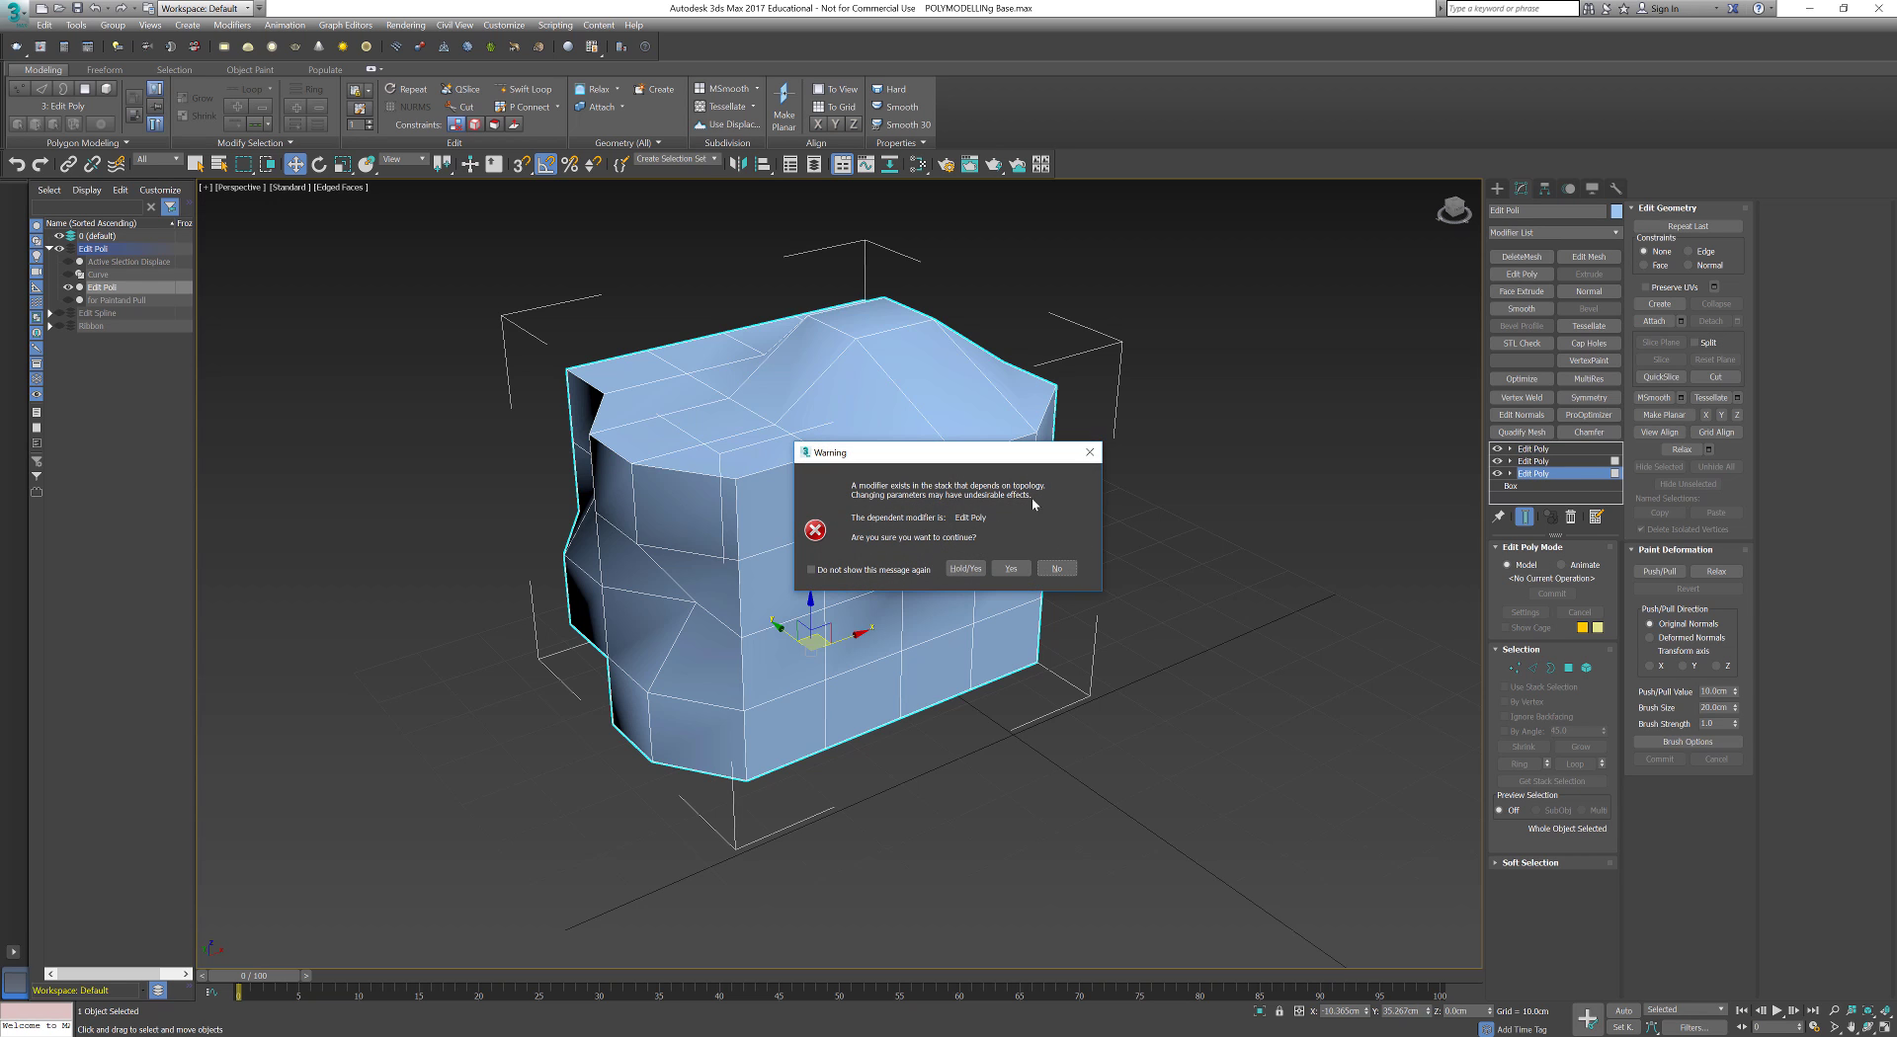
left_click(1010, 568)
right_click(1547, 473)
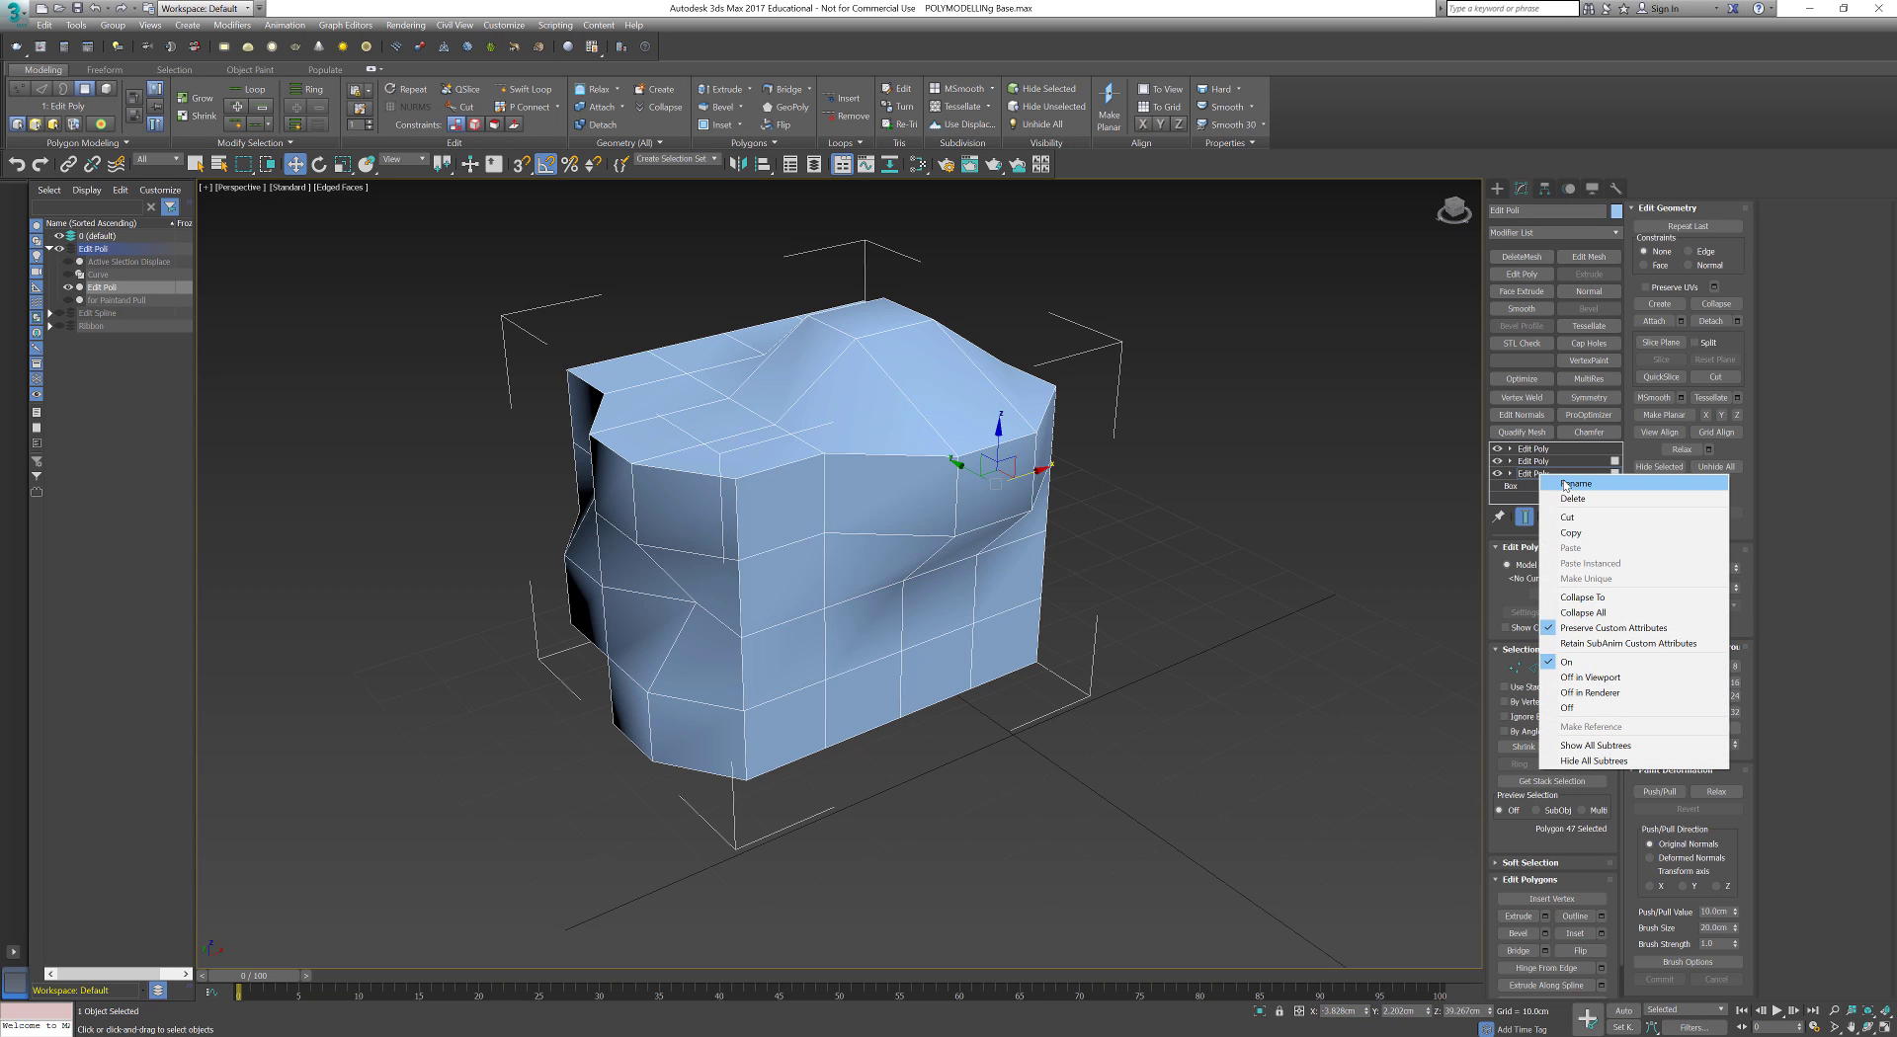
left_click(1557, 474)
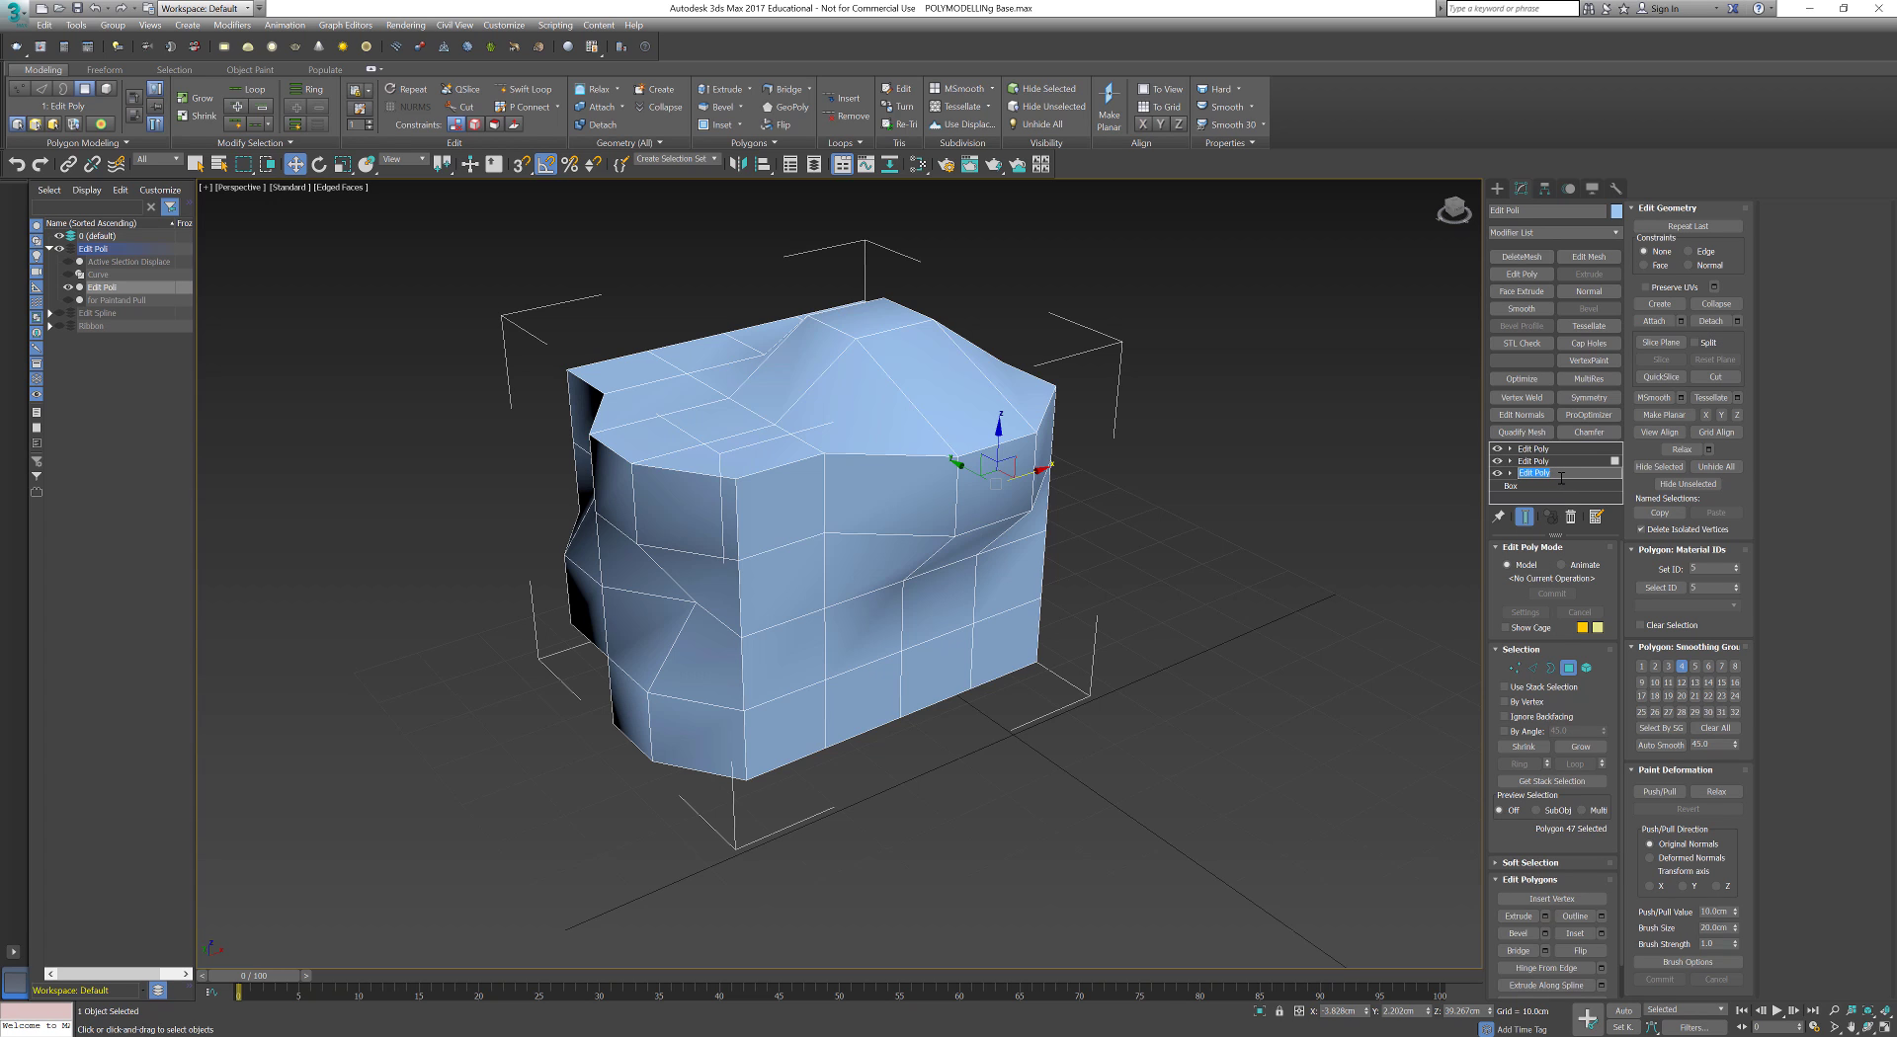
type("face1")
Step: Rename the middle Edit Poly modifier in the stack as face2
left_click(1565, 460)
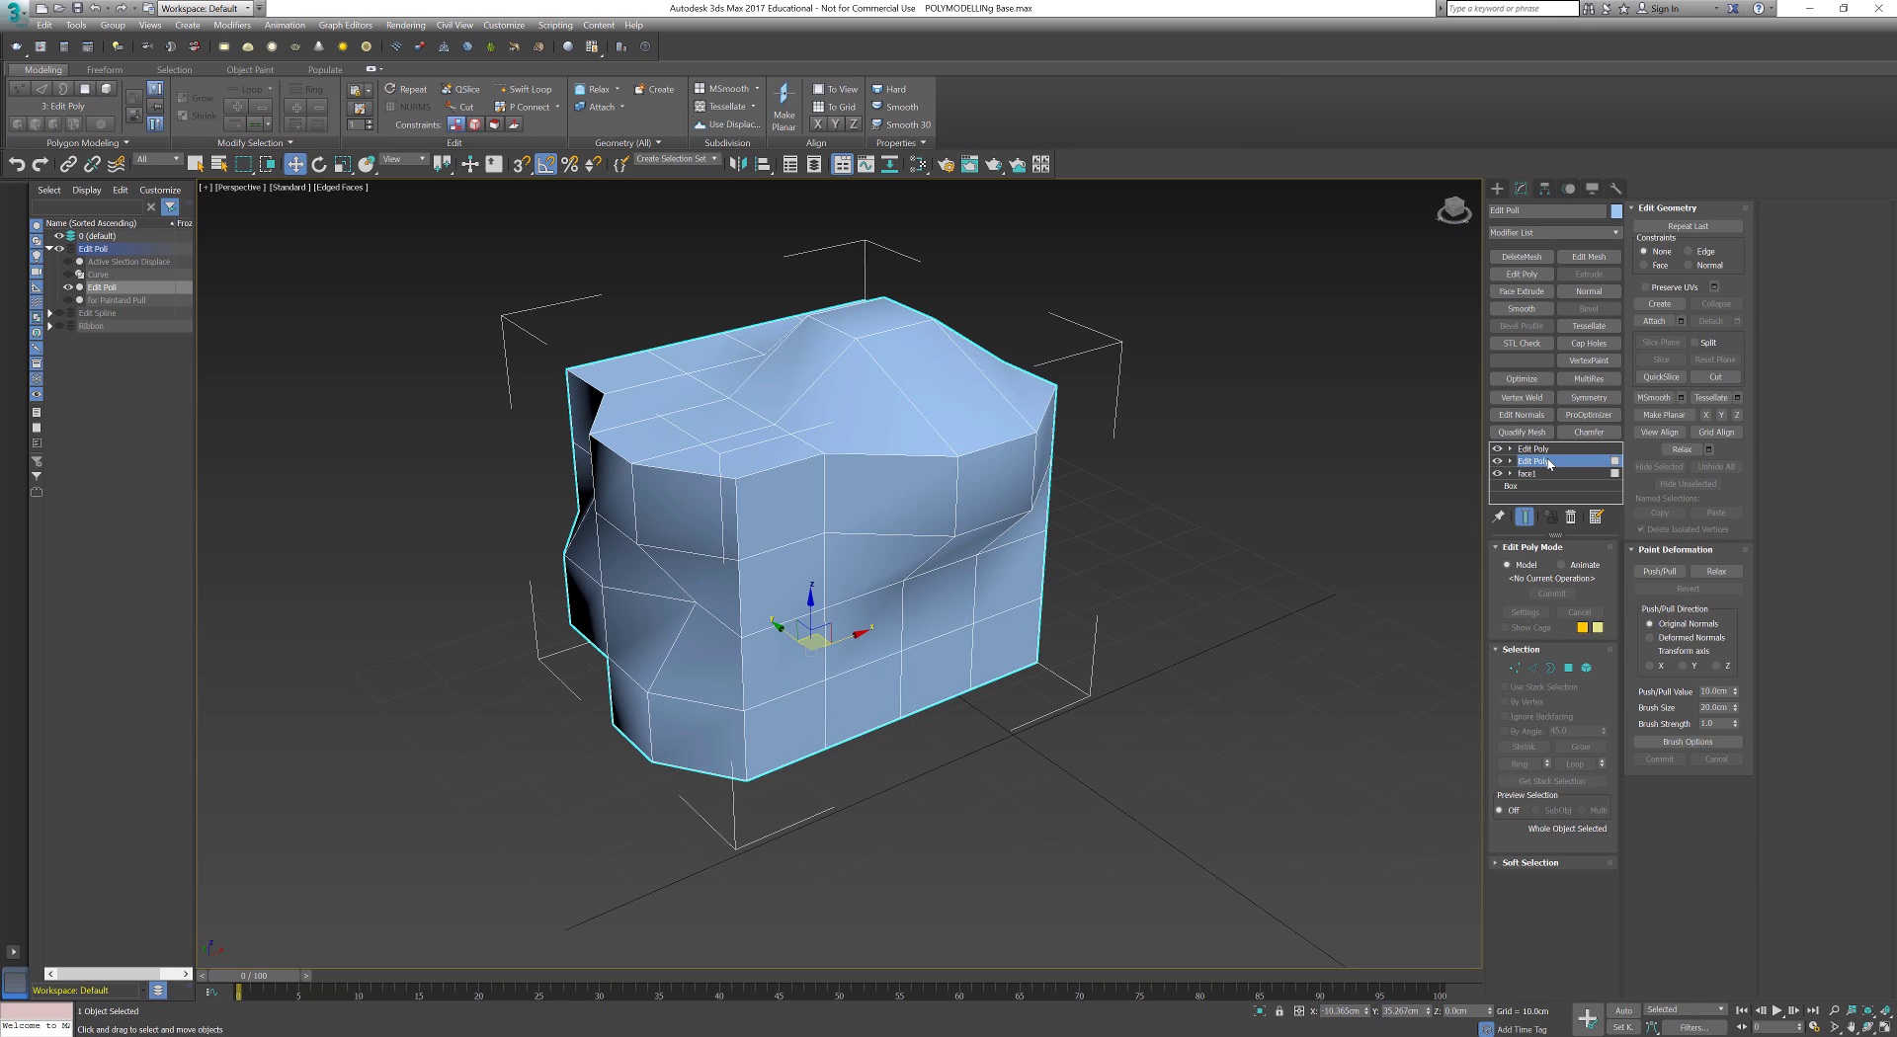
left_click(1009, 569)
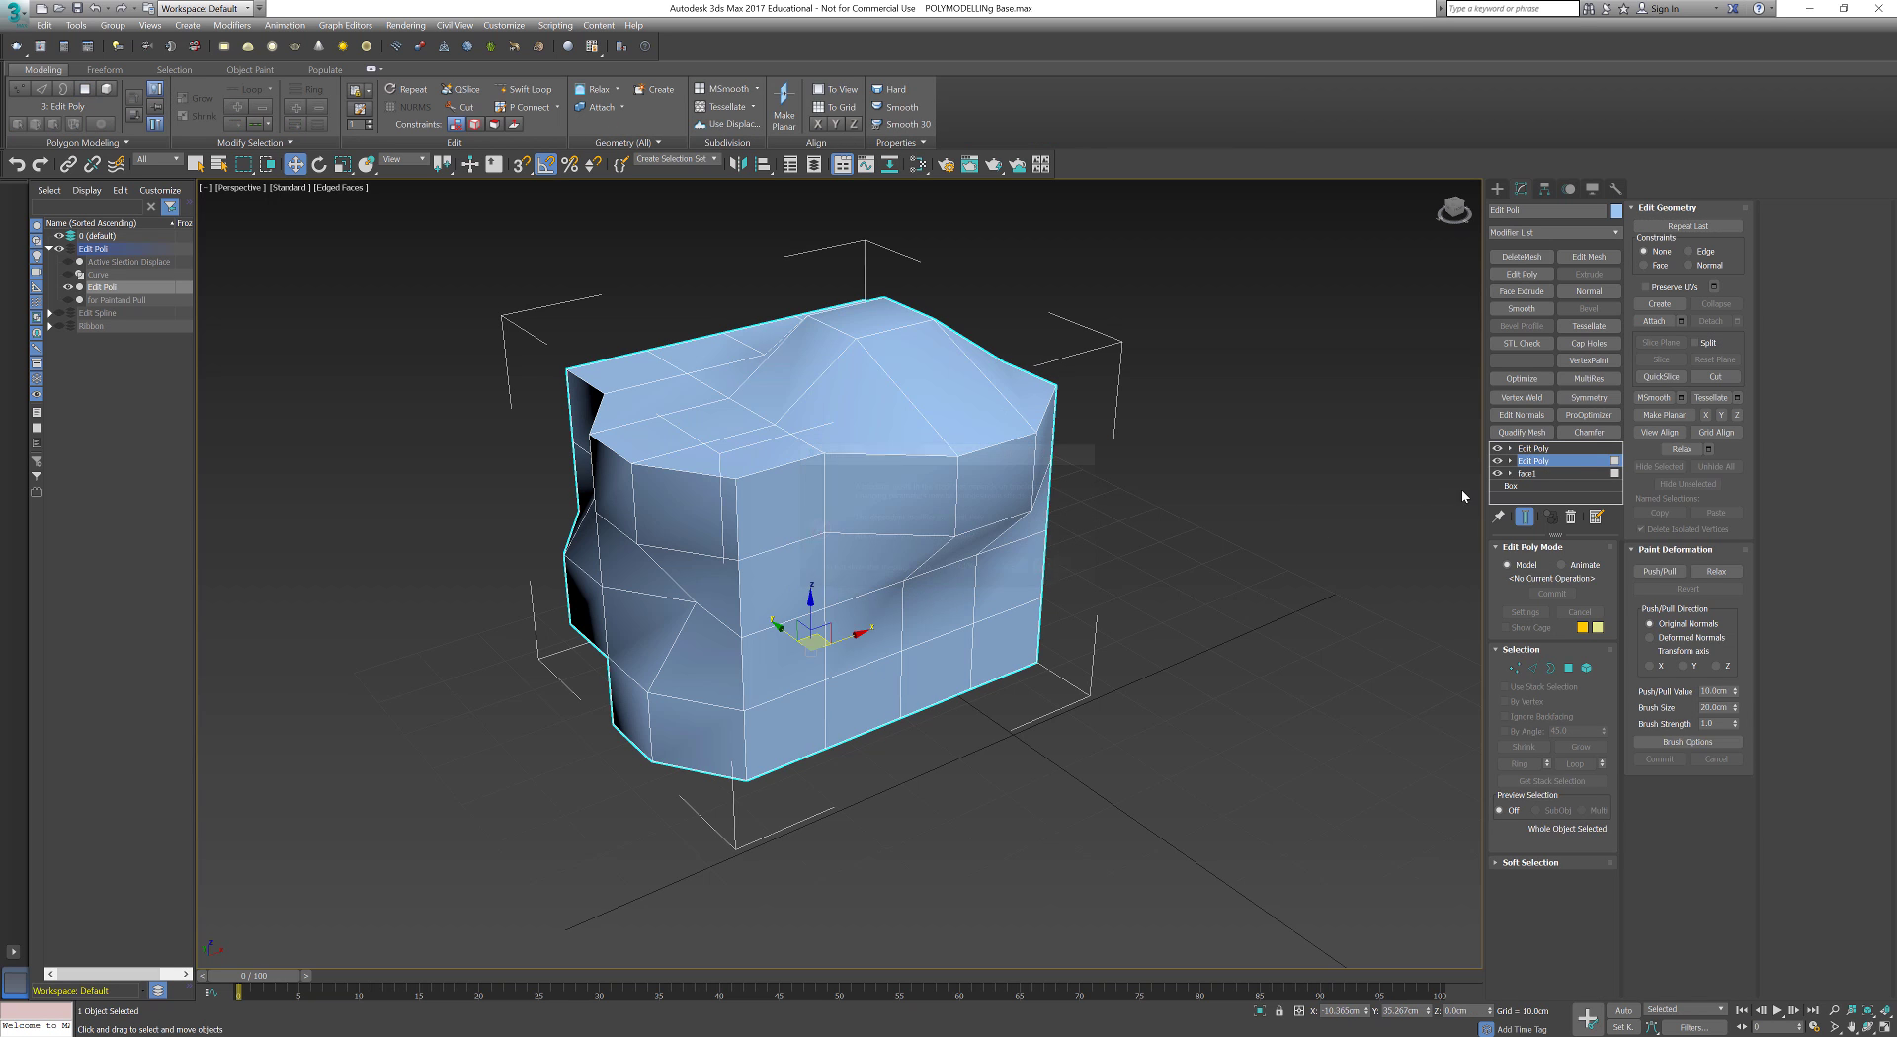
right_click(1535, 463)
left_click(1553, 473)
type("face")
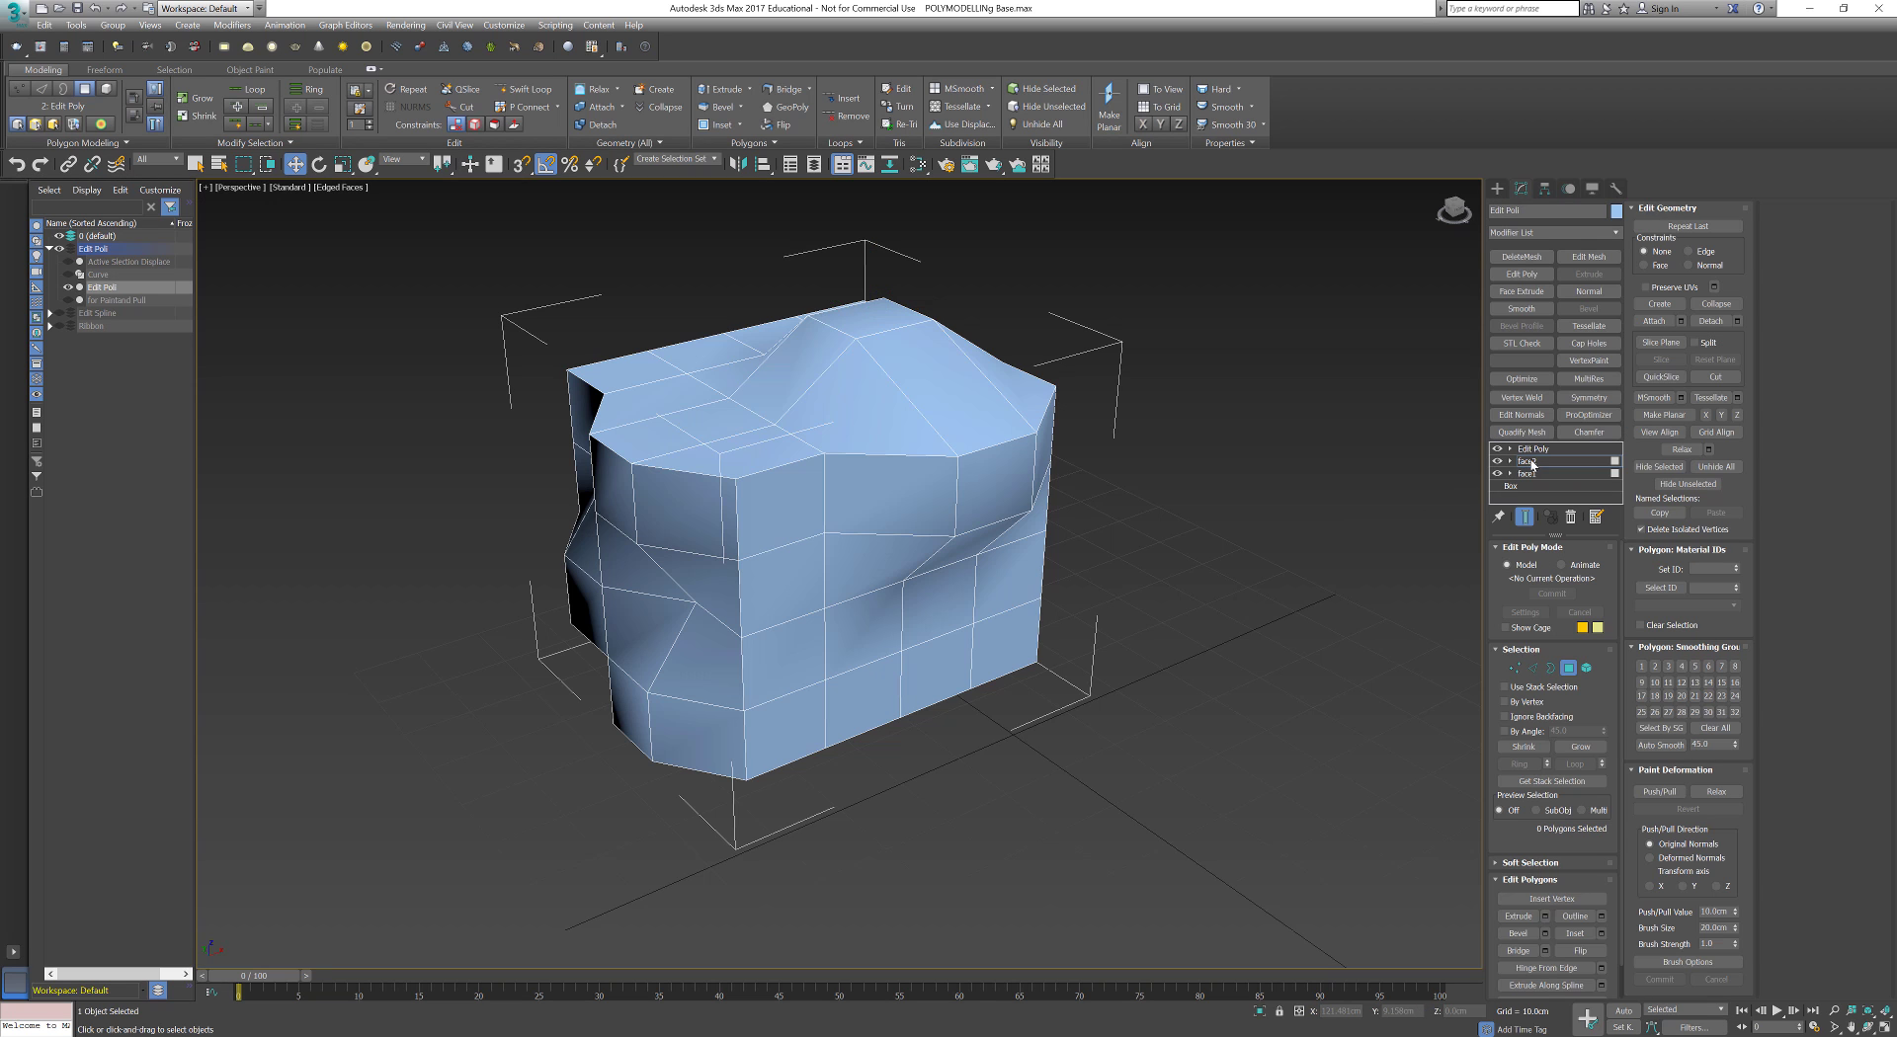
Step: Rename the topmost Edit Poly modifier in the stack as faces
left_click(1527, 449)
right_click(1536, 449)
left_click(1563, 457)
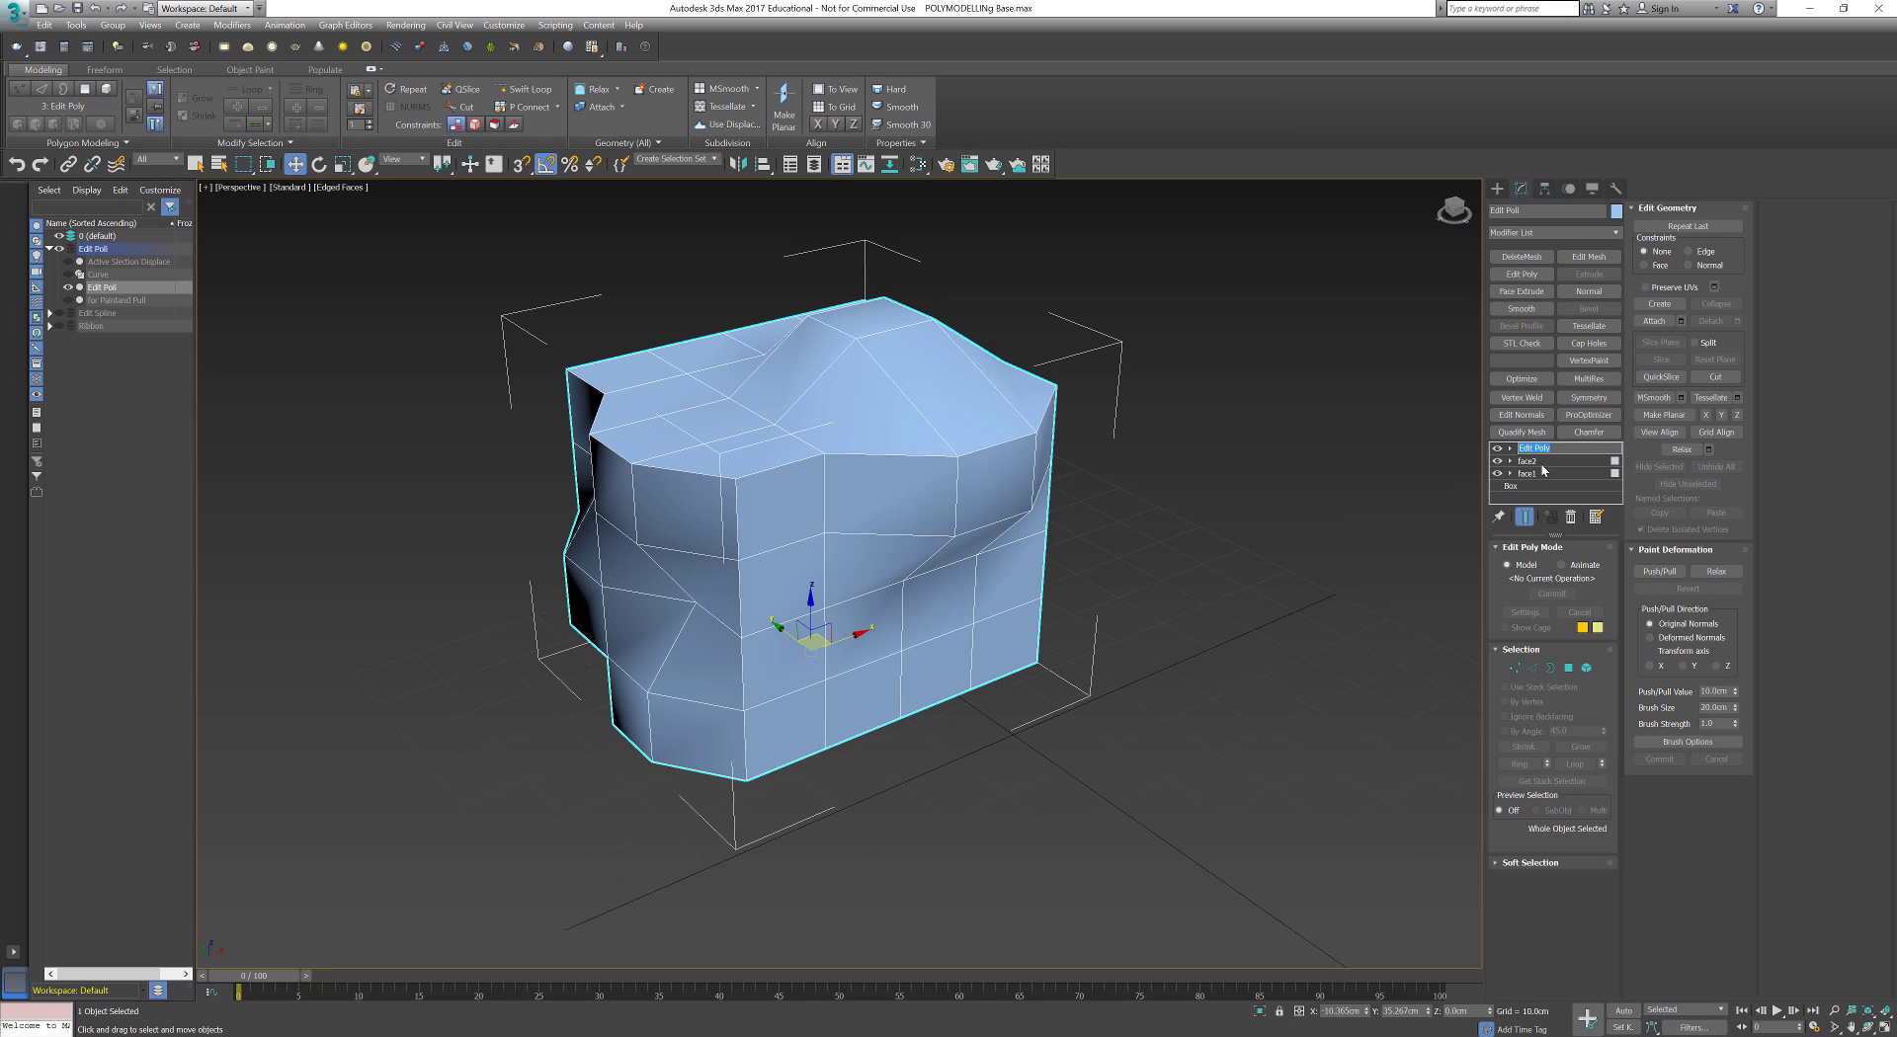
type("faces")
Step: View the base Box's creation parameters beneath the modifiers and return to the topmost modifier
left_click(1541, 486)
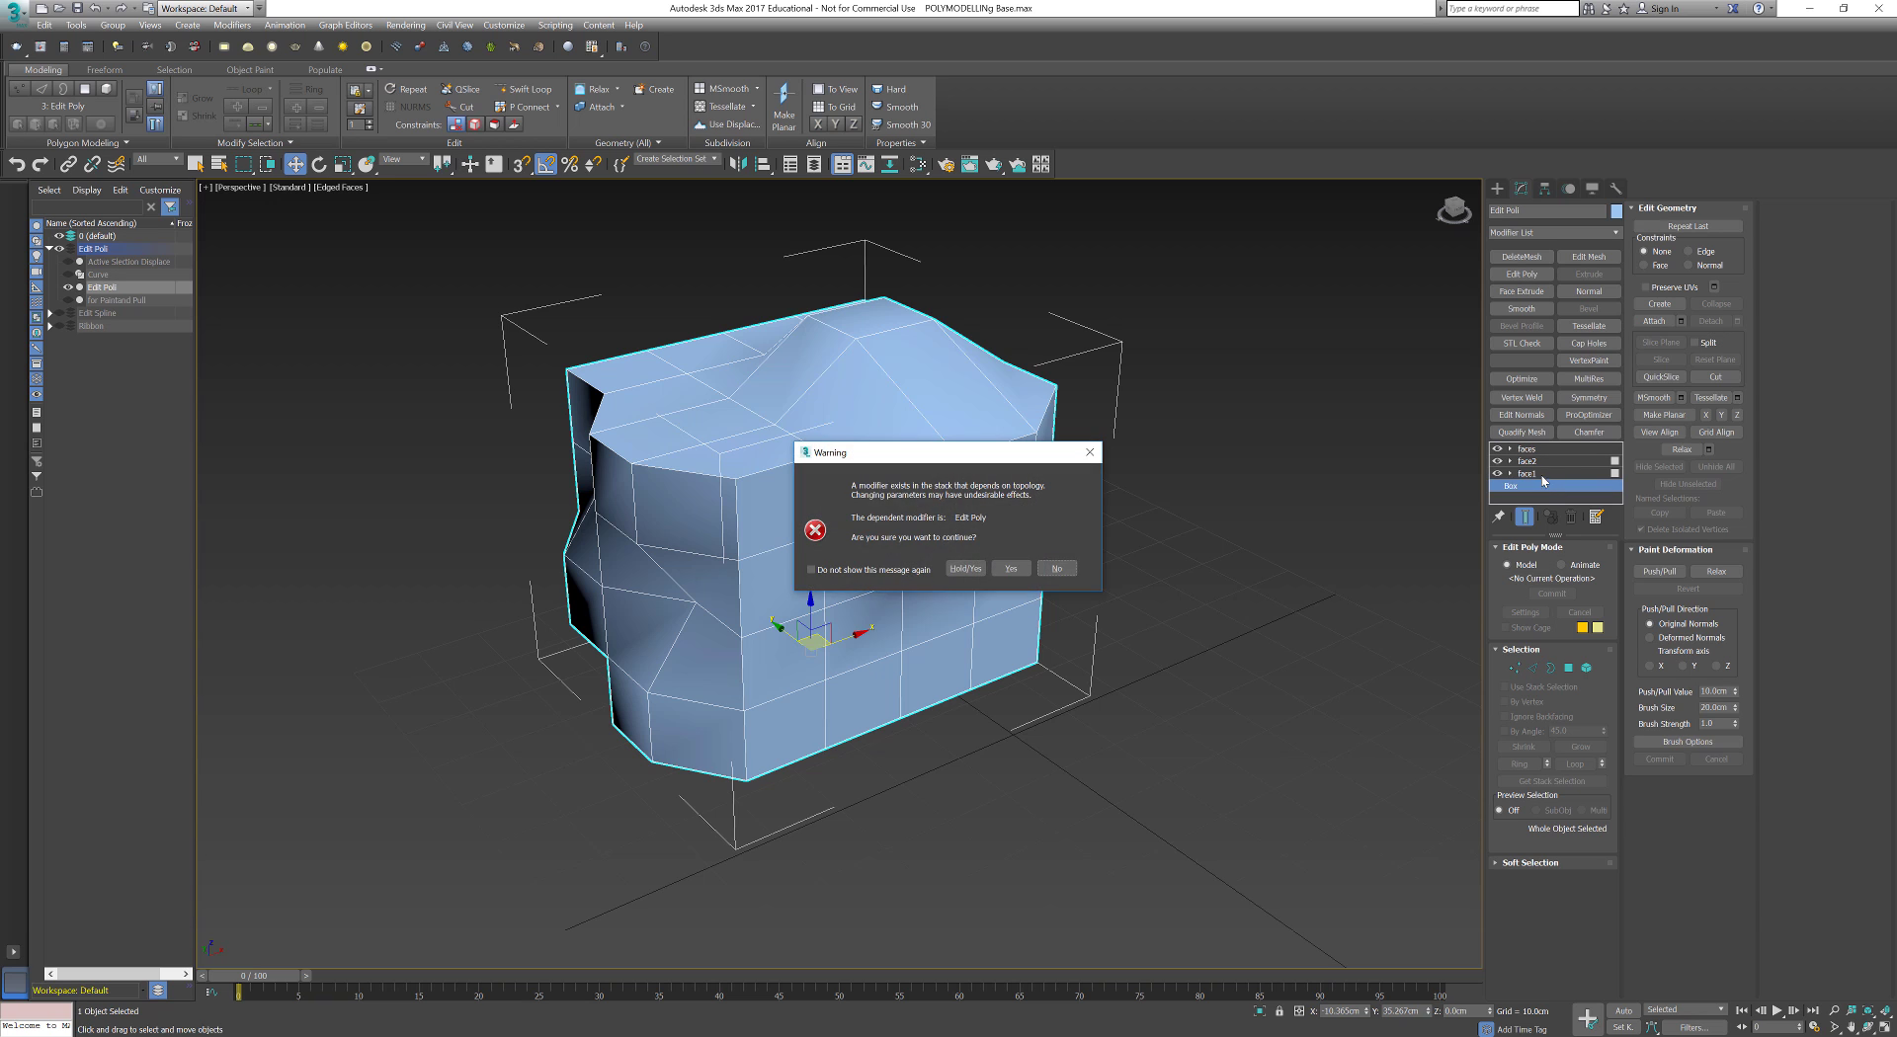
left_click(1027, 572)
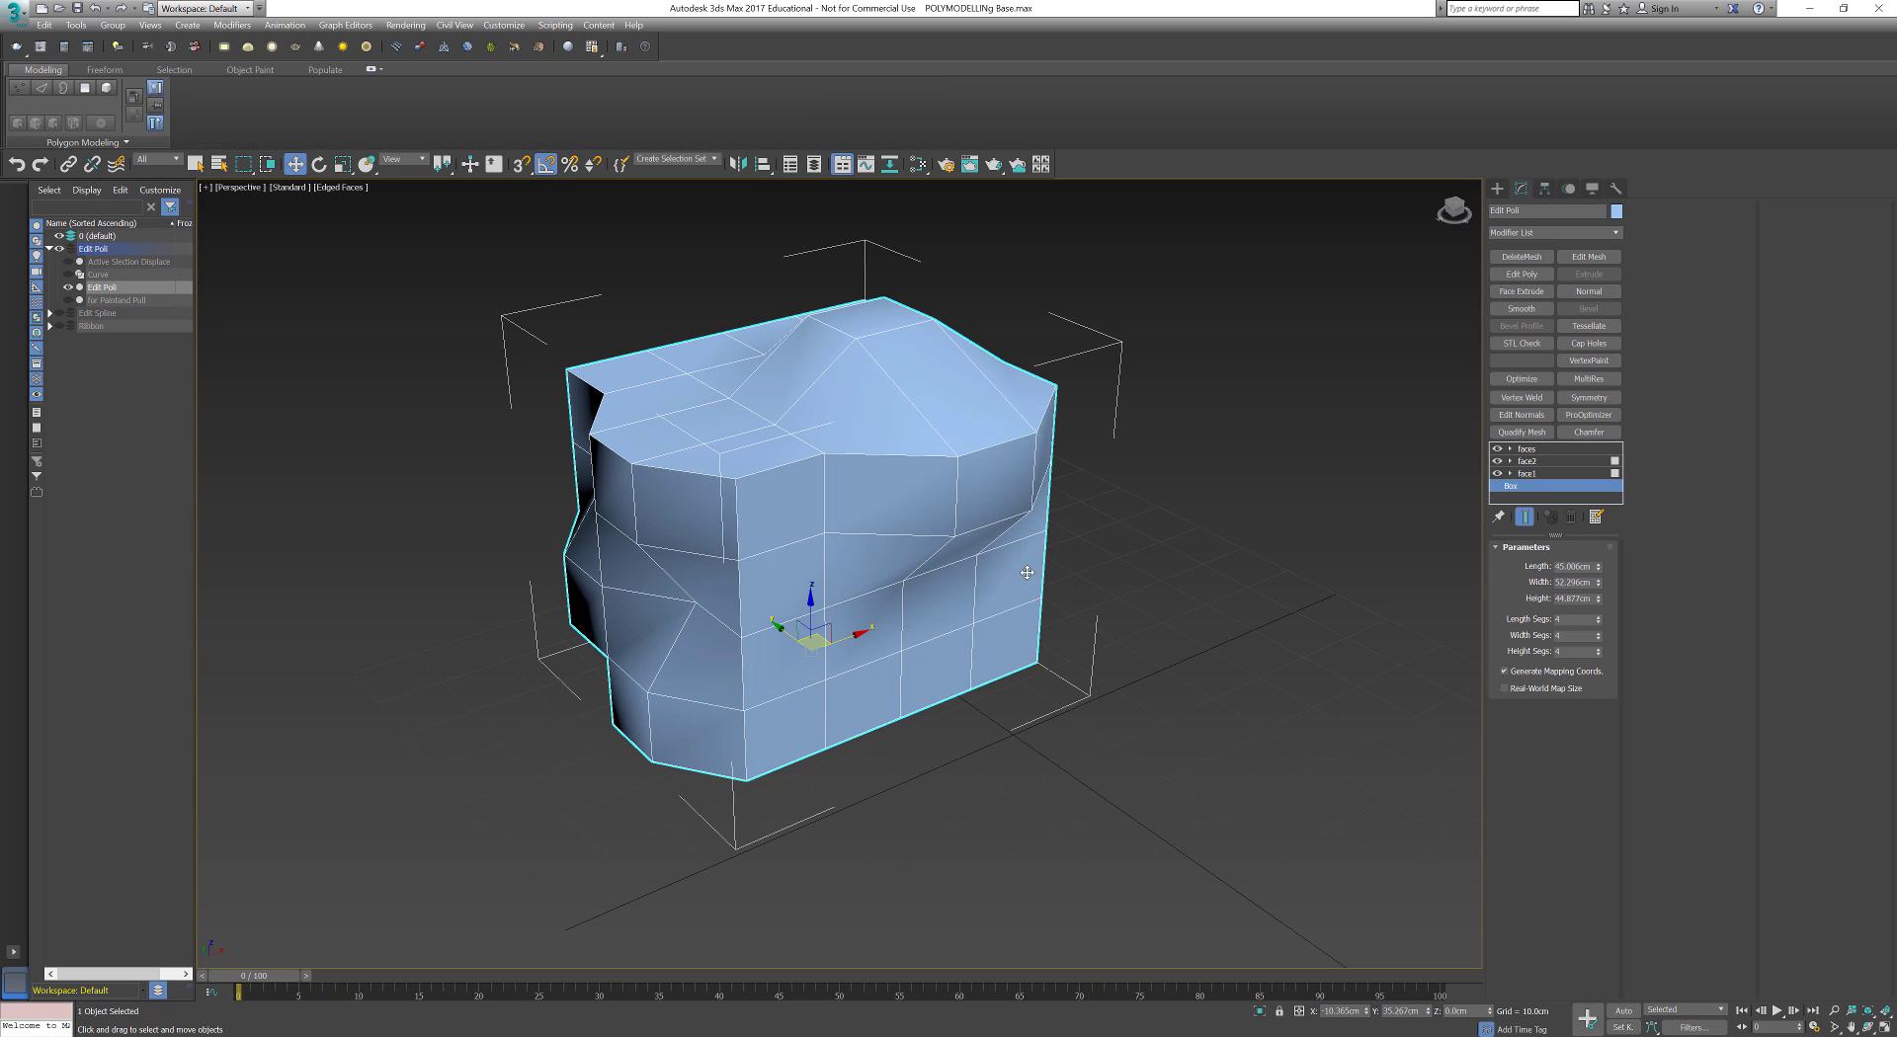
left_click(1575, 449)
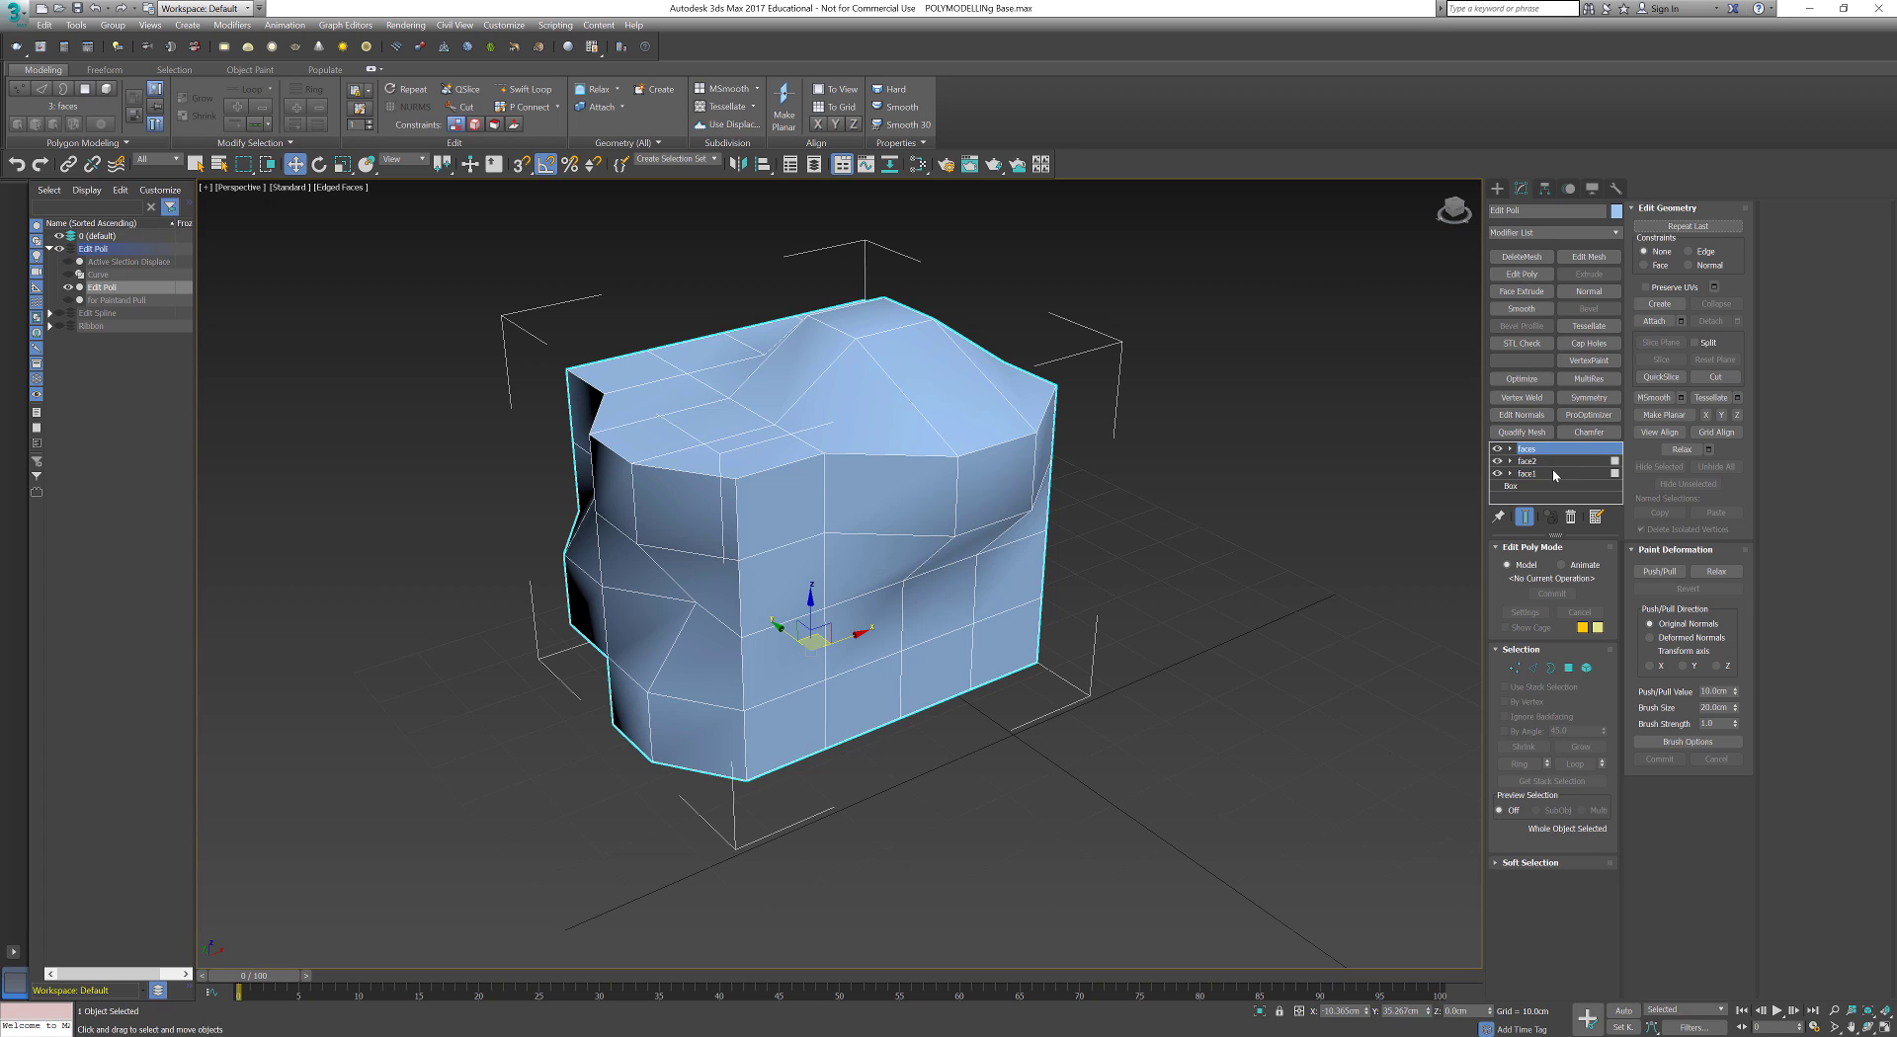
Step: Switch off the faces, face2 and face1 modifiers to view the plain box, and switch all three on again
left_click(1498, 451)
left_click(1497, 462)
left_click(1499, 475)
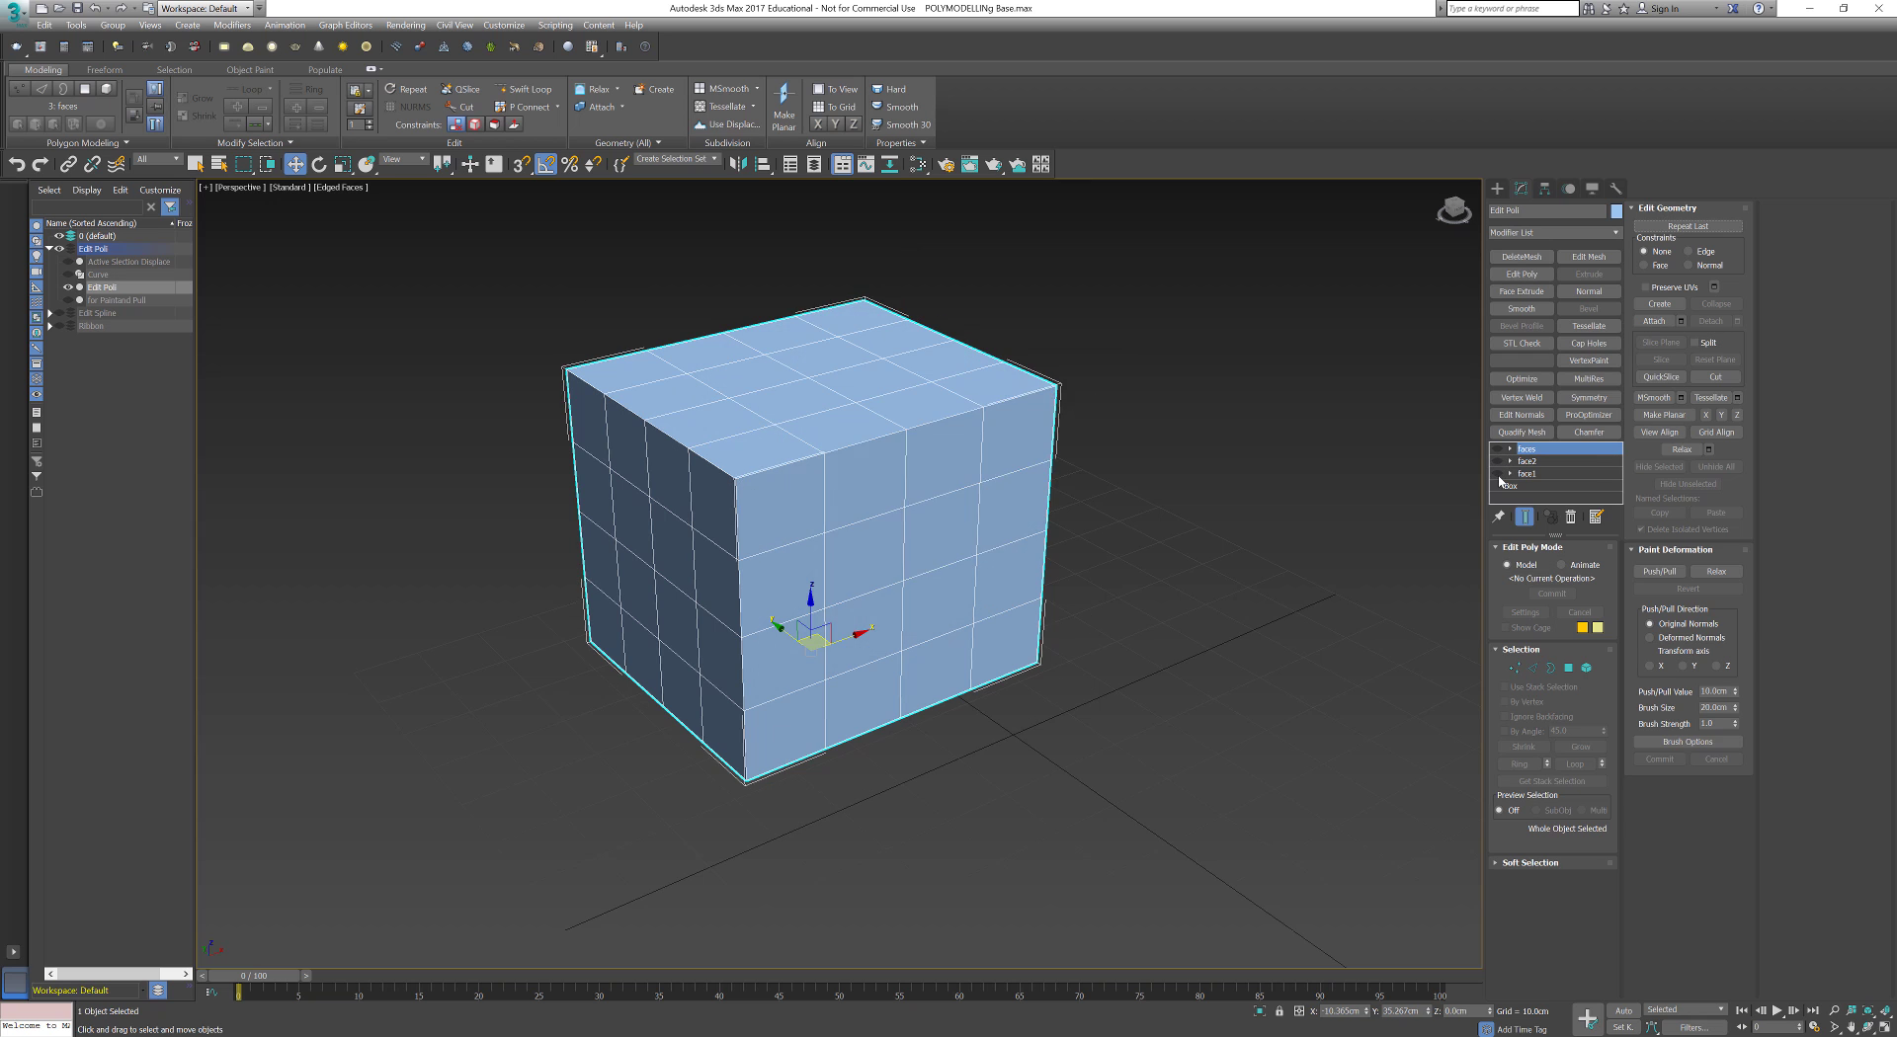
left_click(1498, 475)
left_click(1498, 462)
left_click(1498, 450)
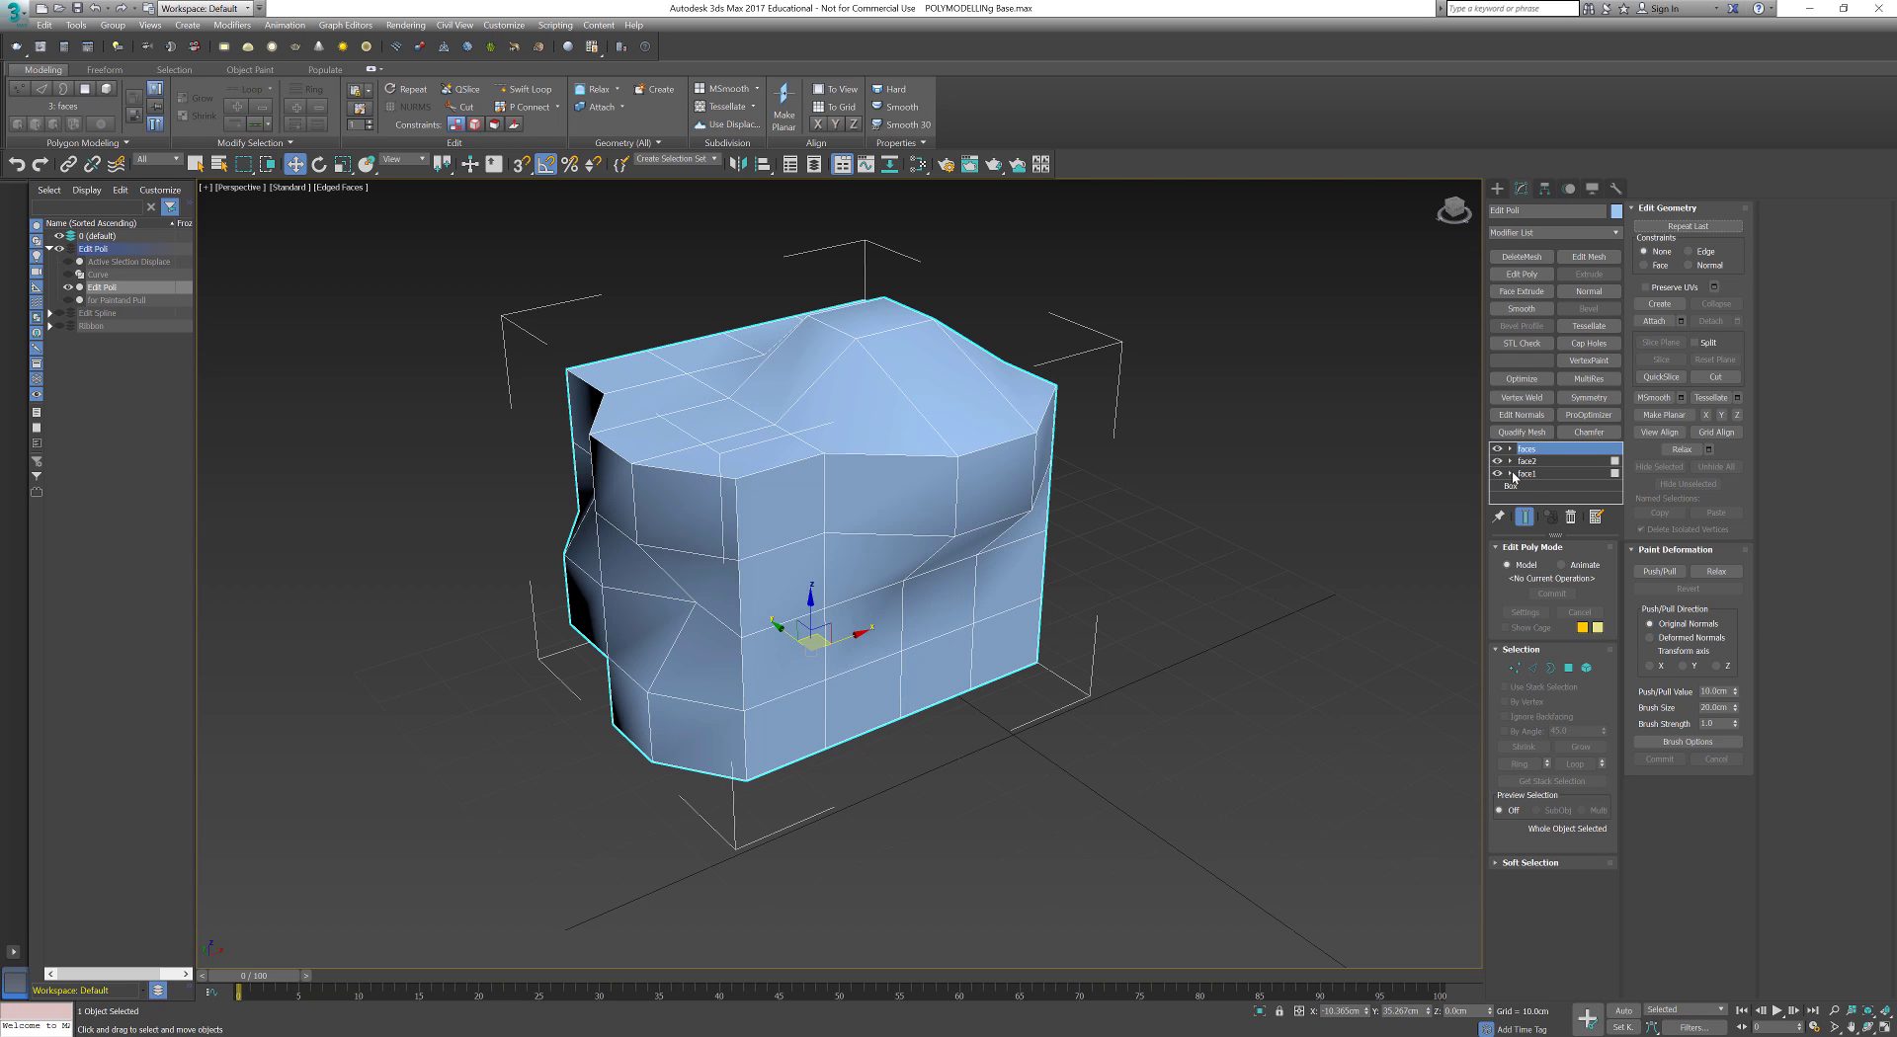
Step: Increase the length of the base Box at the bottom of the modifier stack
left_click(1532, 486)
key("Return")
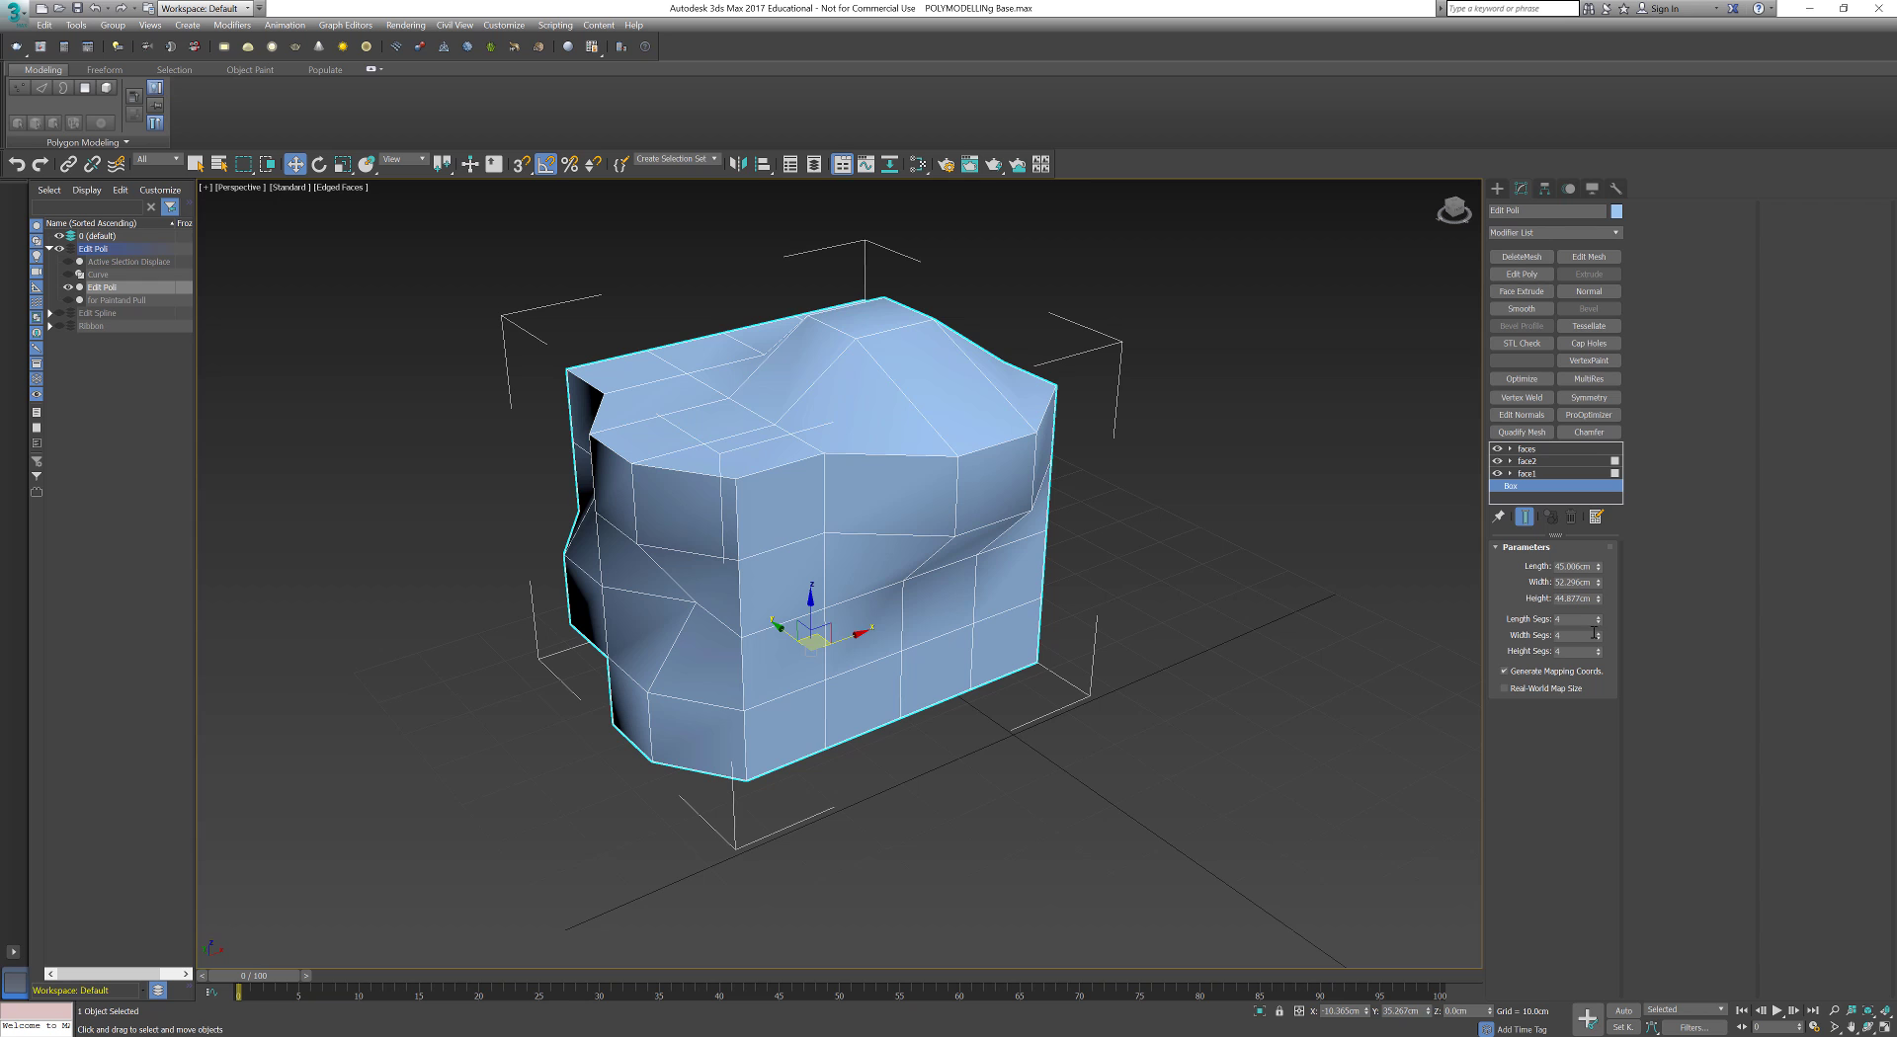
left_click_drag(1598, 570, 1599, 582)
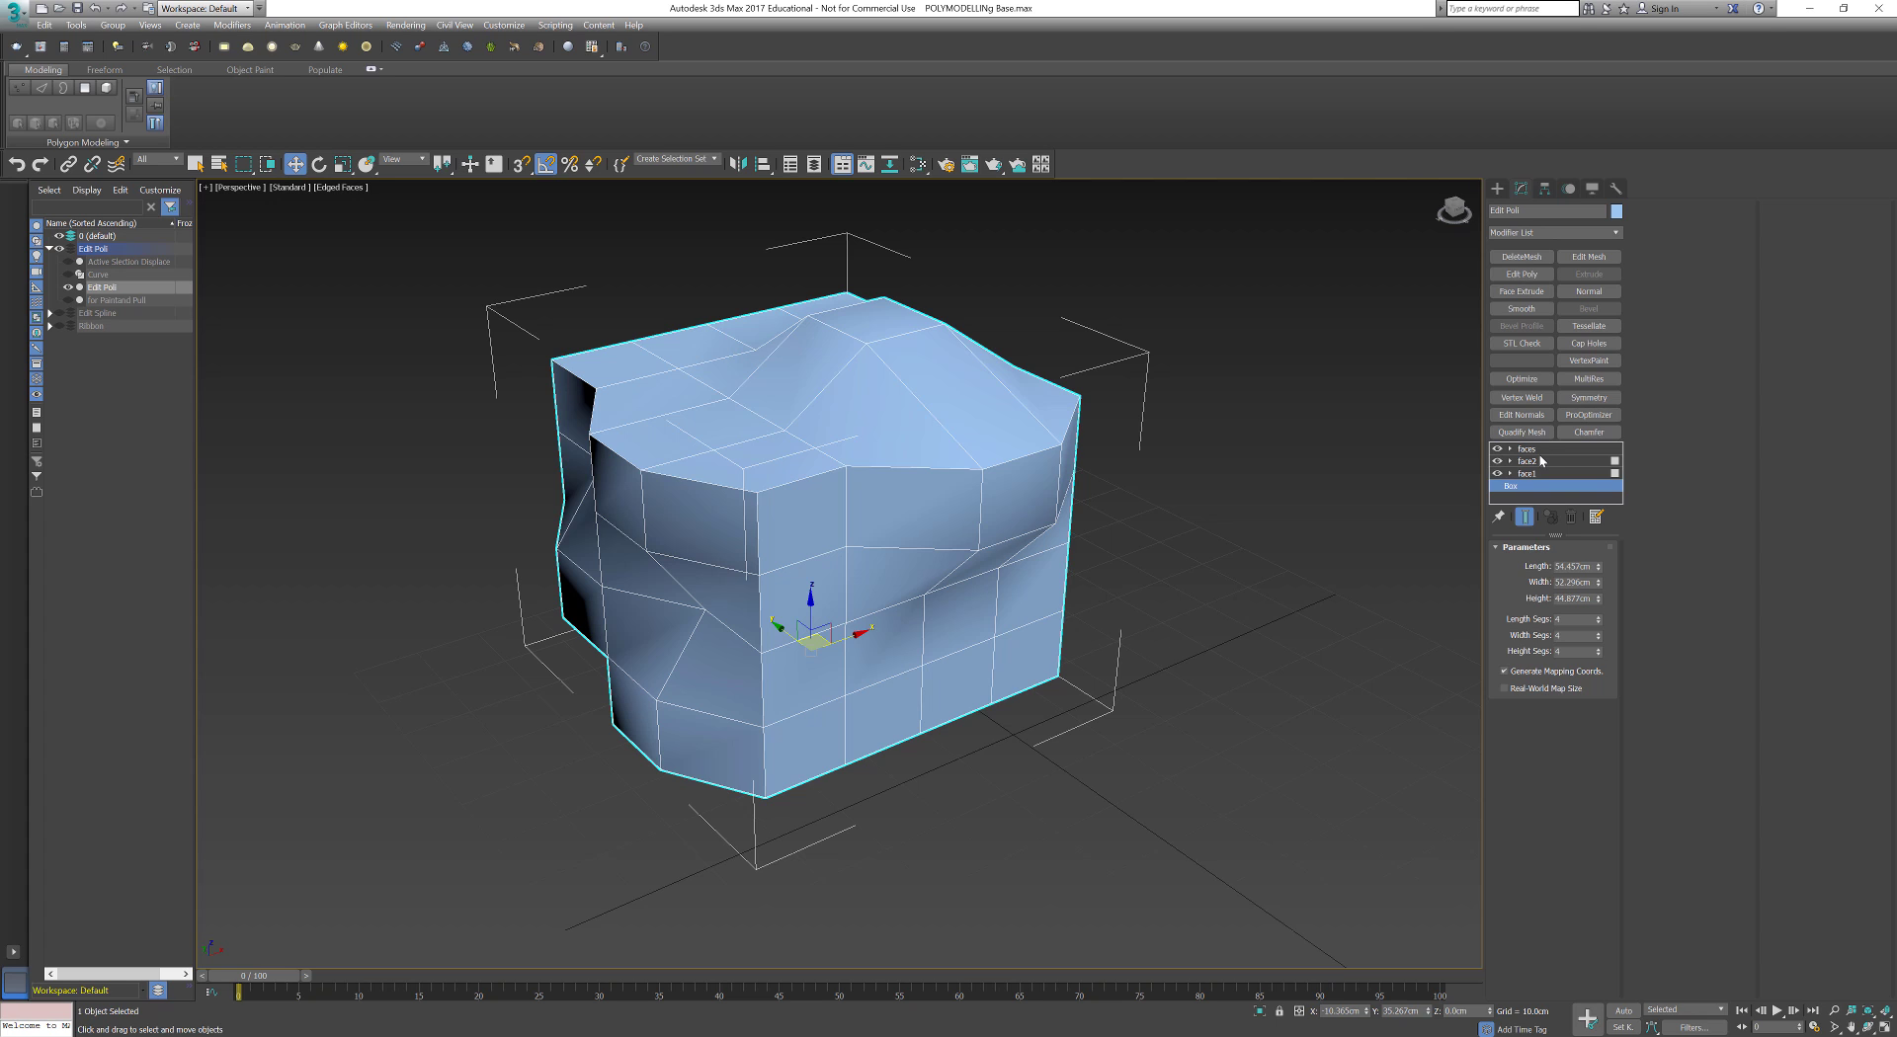
Step: Try converting the box with its whole modifier stack to an Editable Poly, and undo the conversion
right_click(986, 423)
mouse_move(1046, 581)
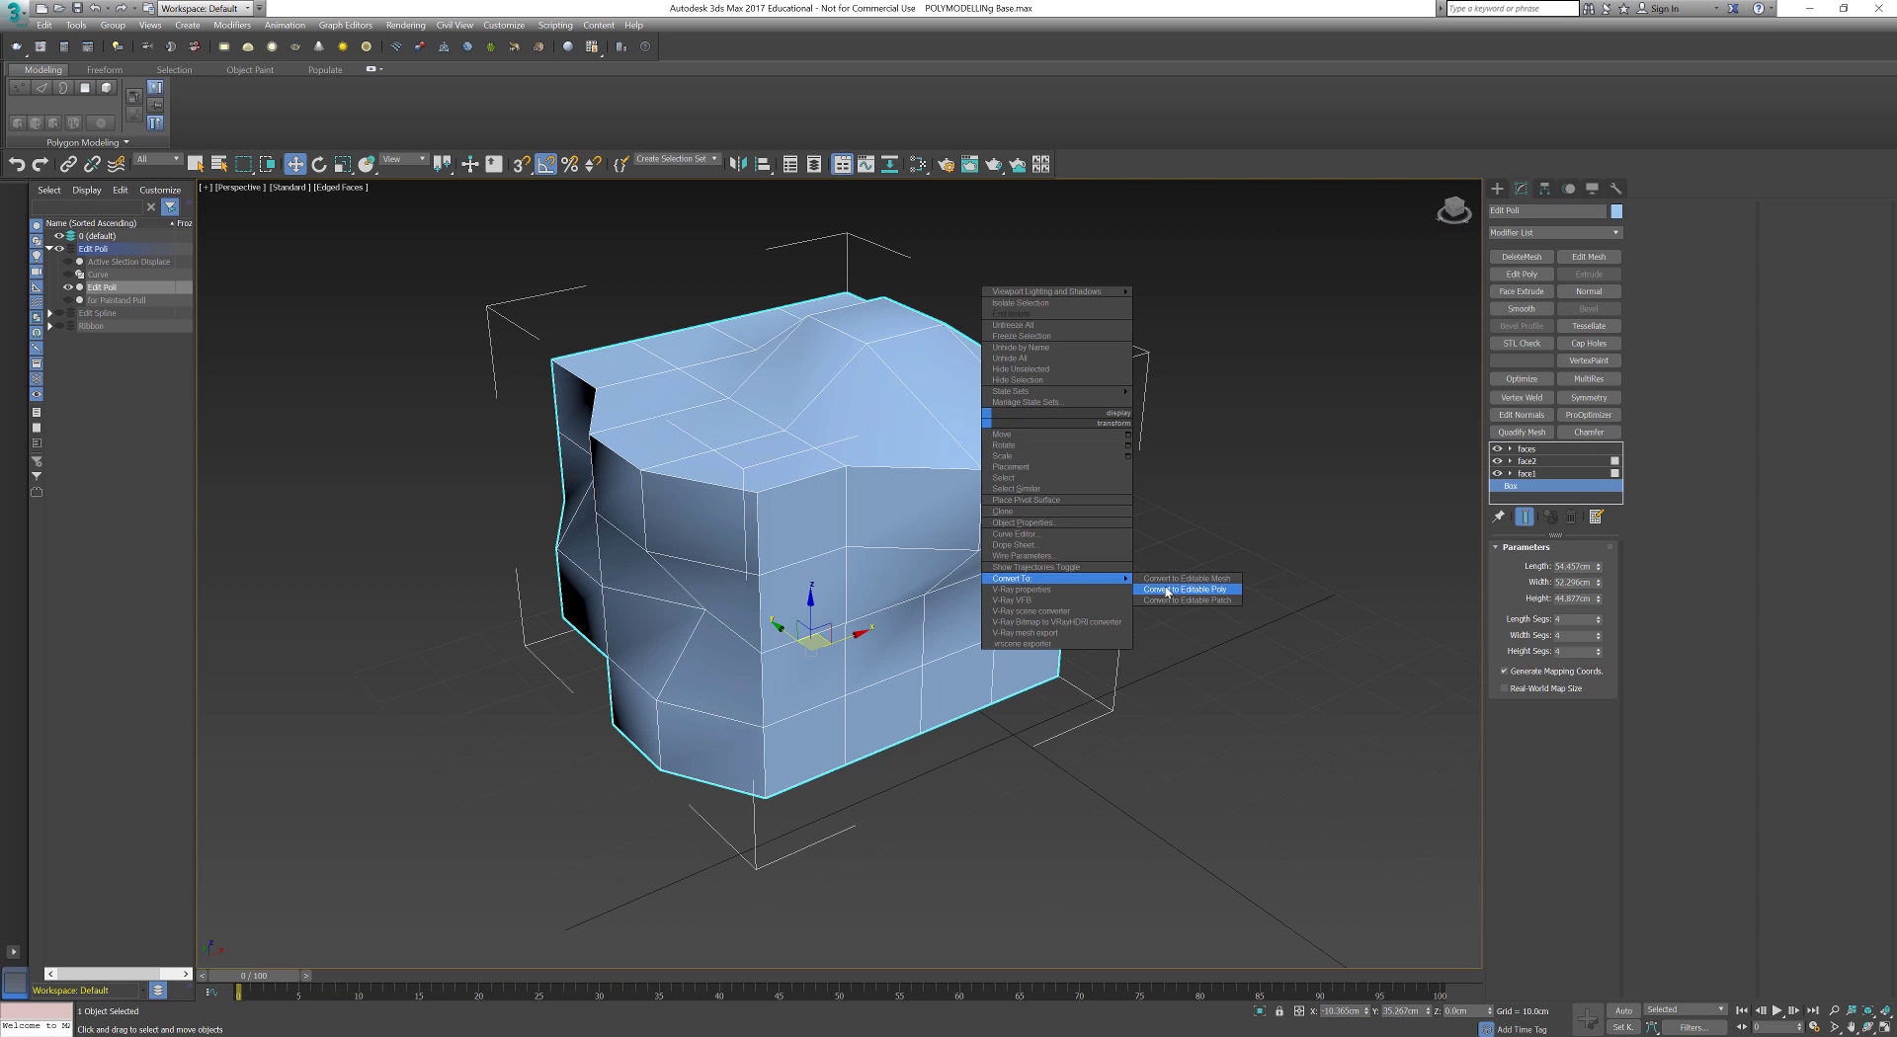
left_click(1561, 447)
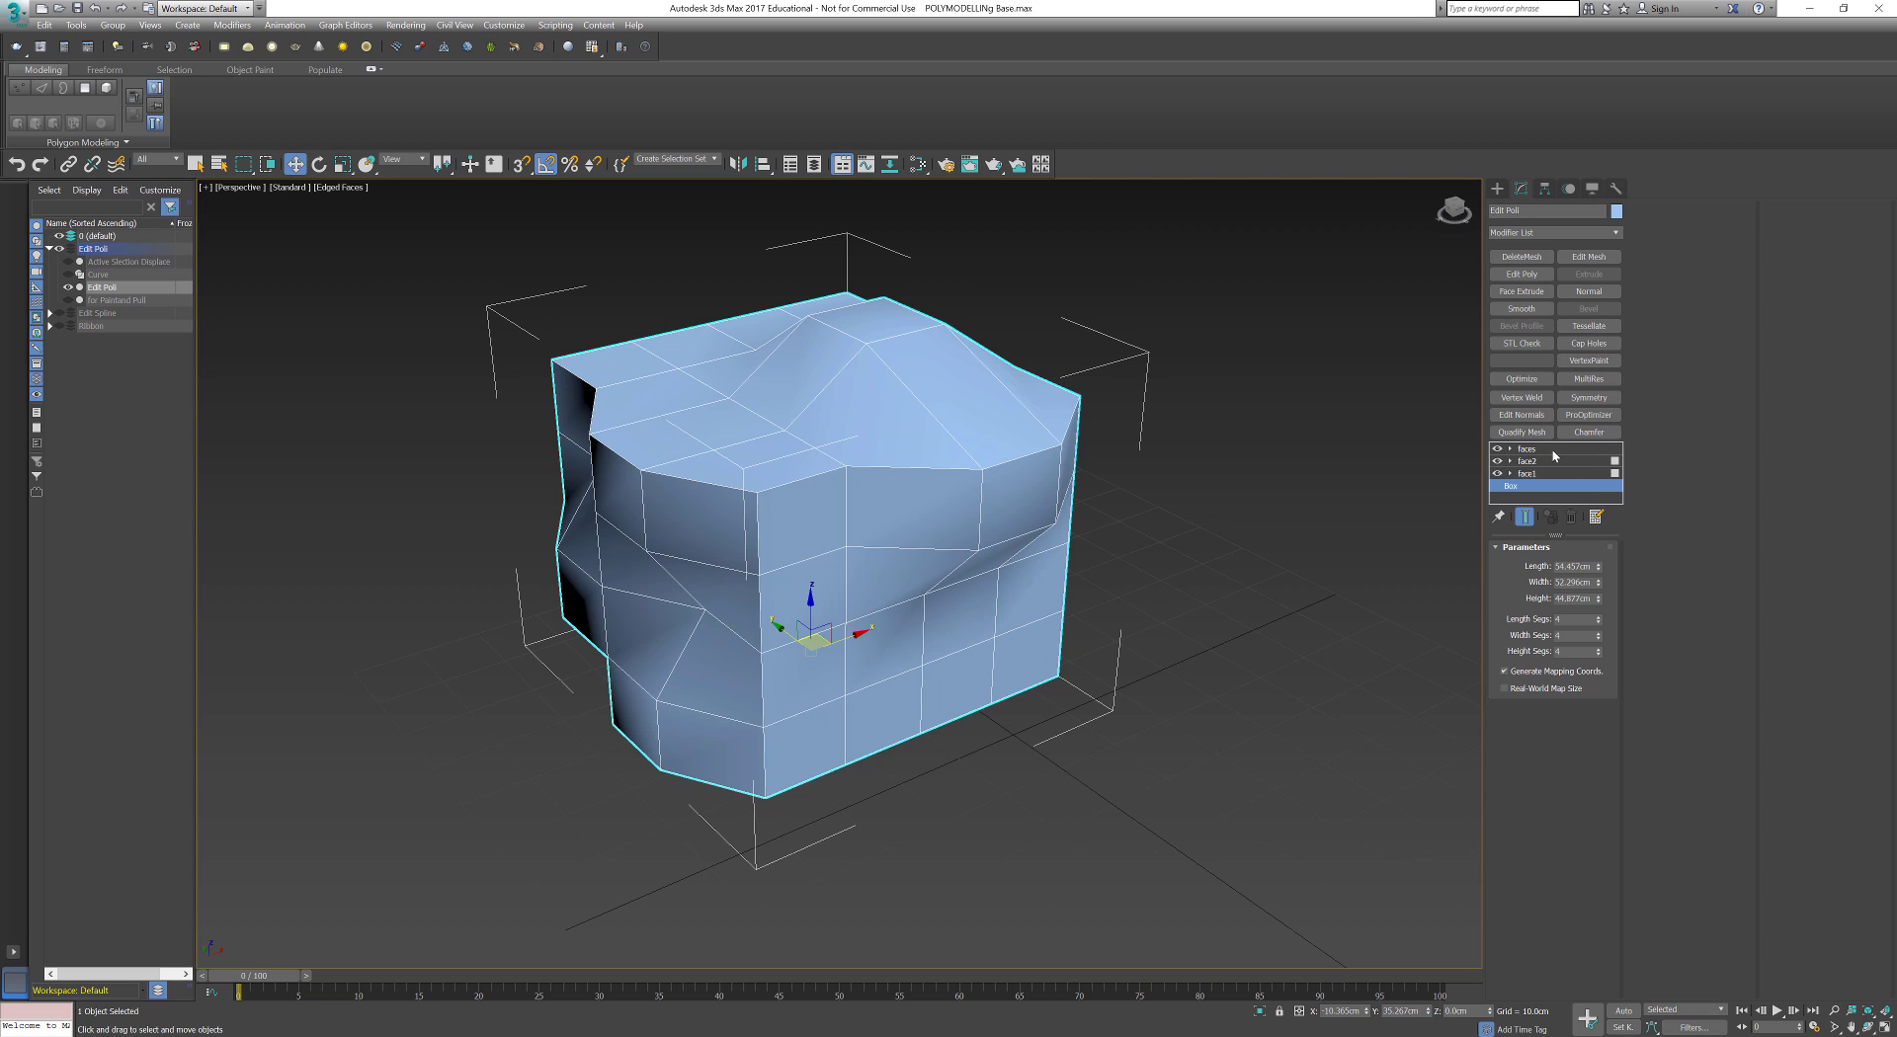
left_click(1561, 446)
right_click(898, 521)
mouse_move(953, 682)
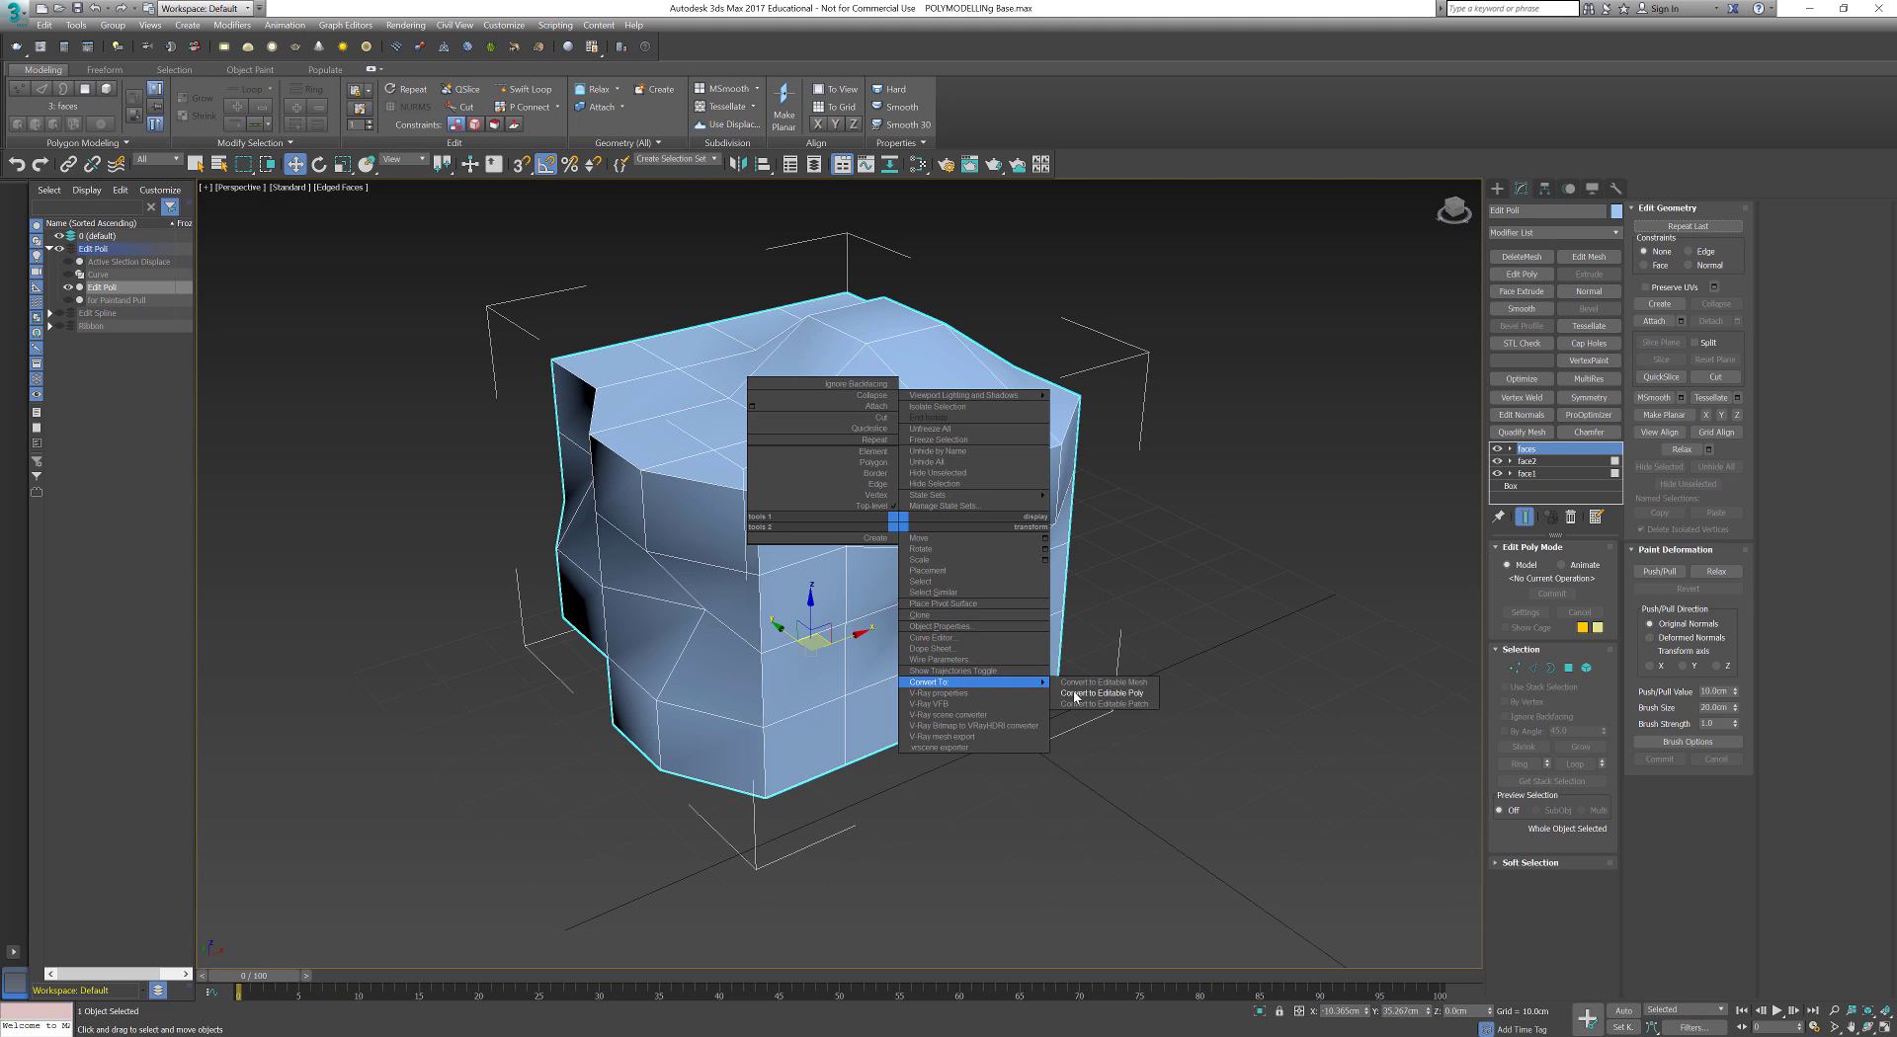
left_click(1092, 692)
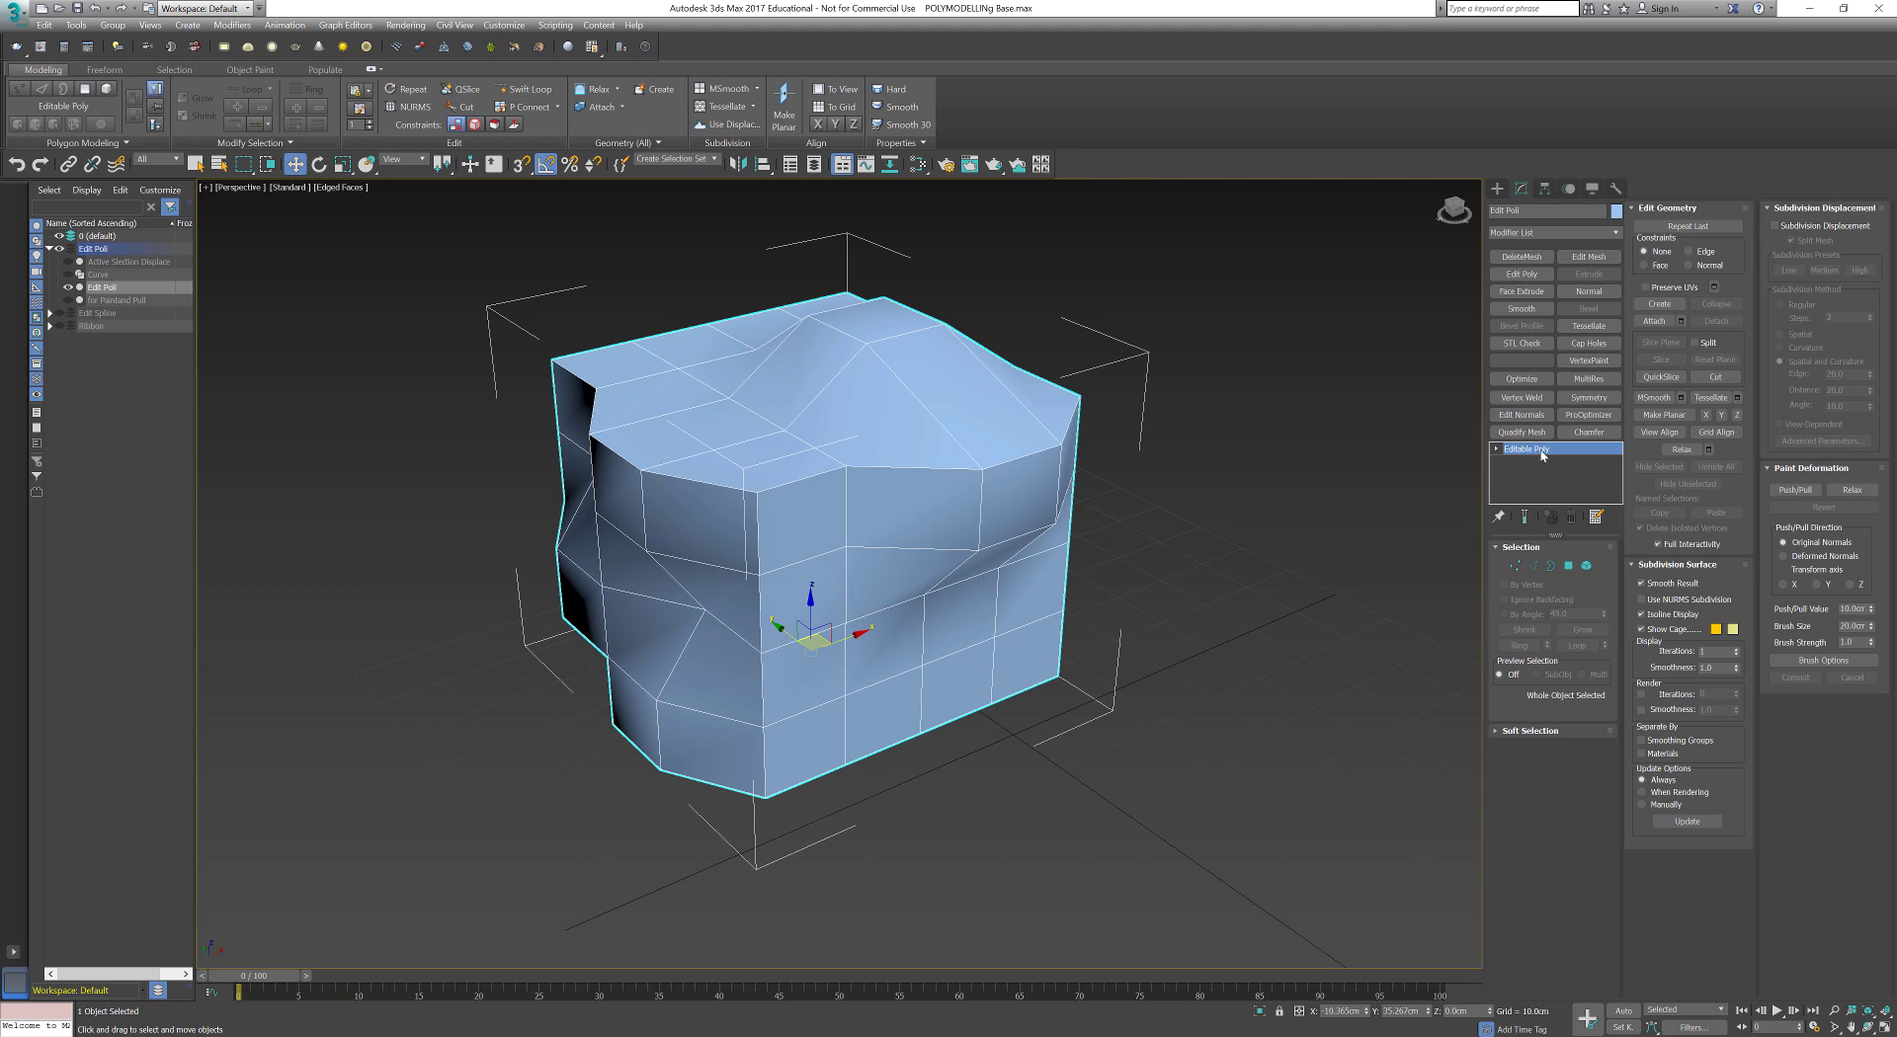
key("ctrl+z")
Step: Examine the Collapse All and Convert to Editable Poly options for merging the box's modifier stack
right_click(1543, 450)
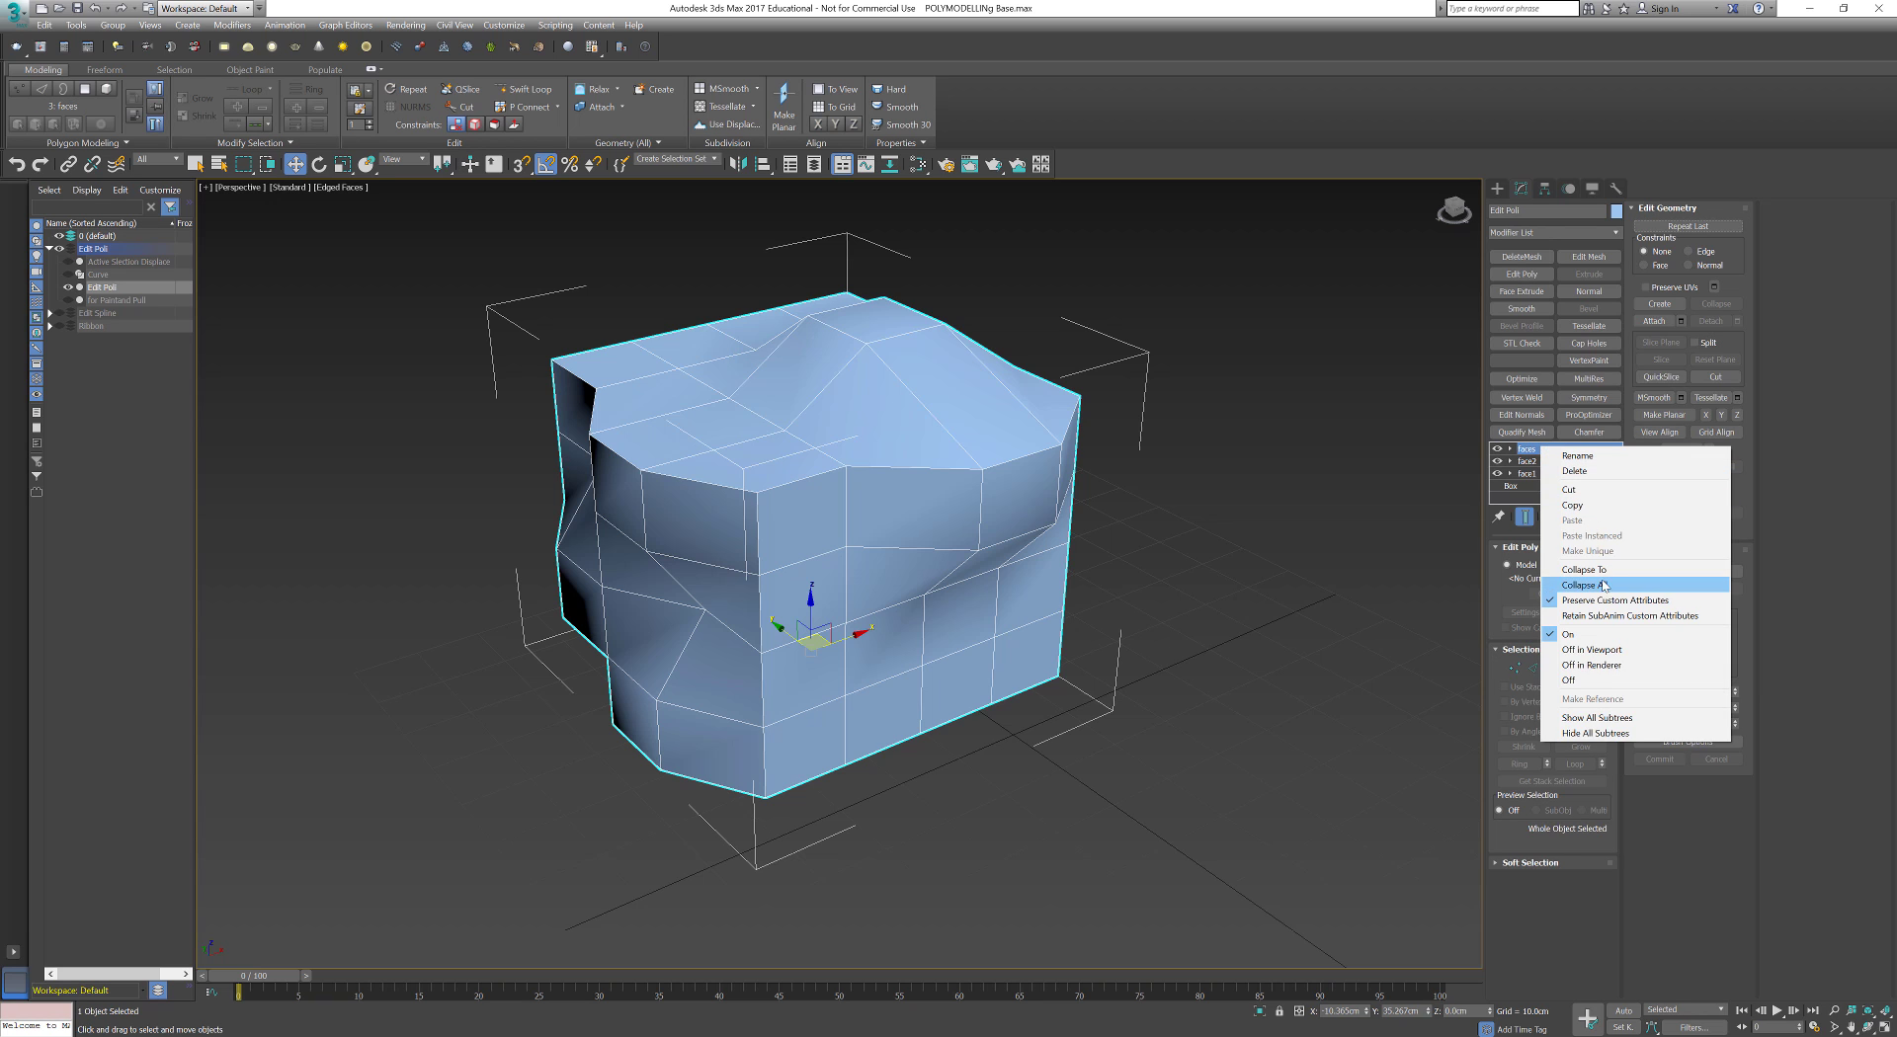
right_click(855, 453)
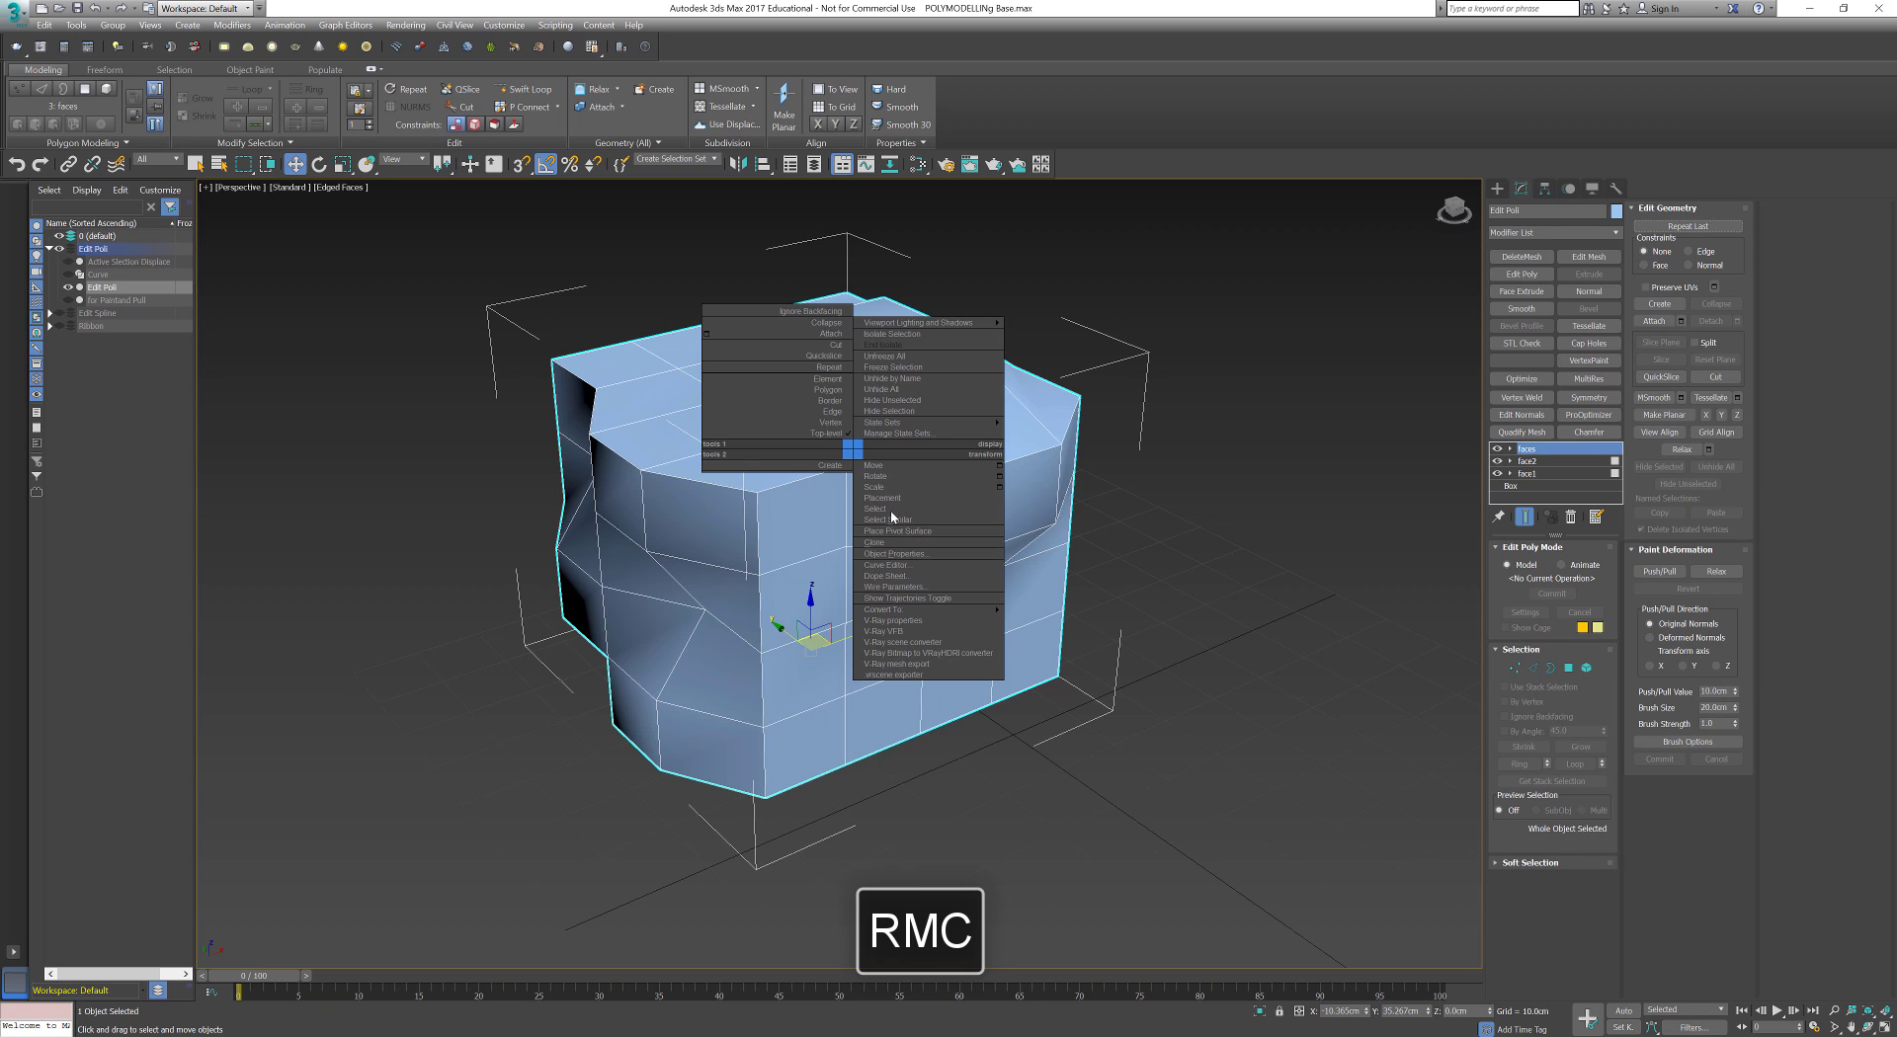
mouse_move(938, 614)
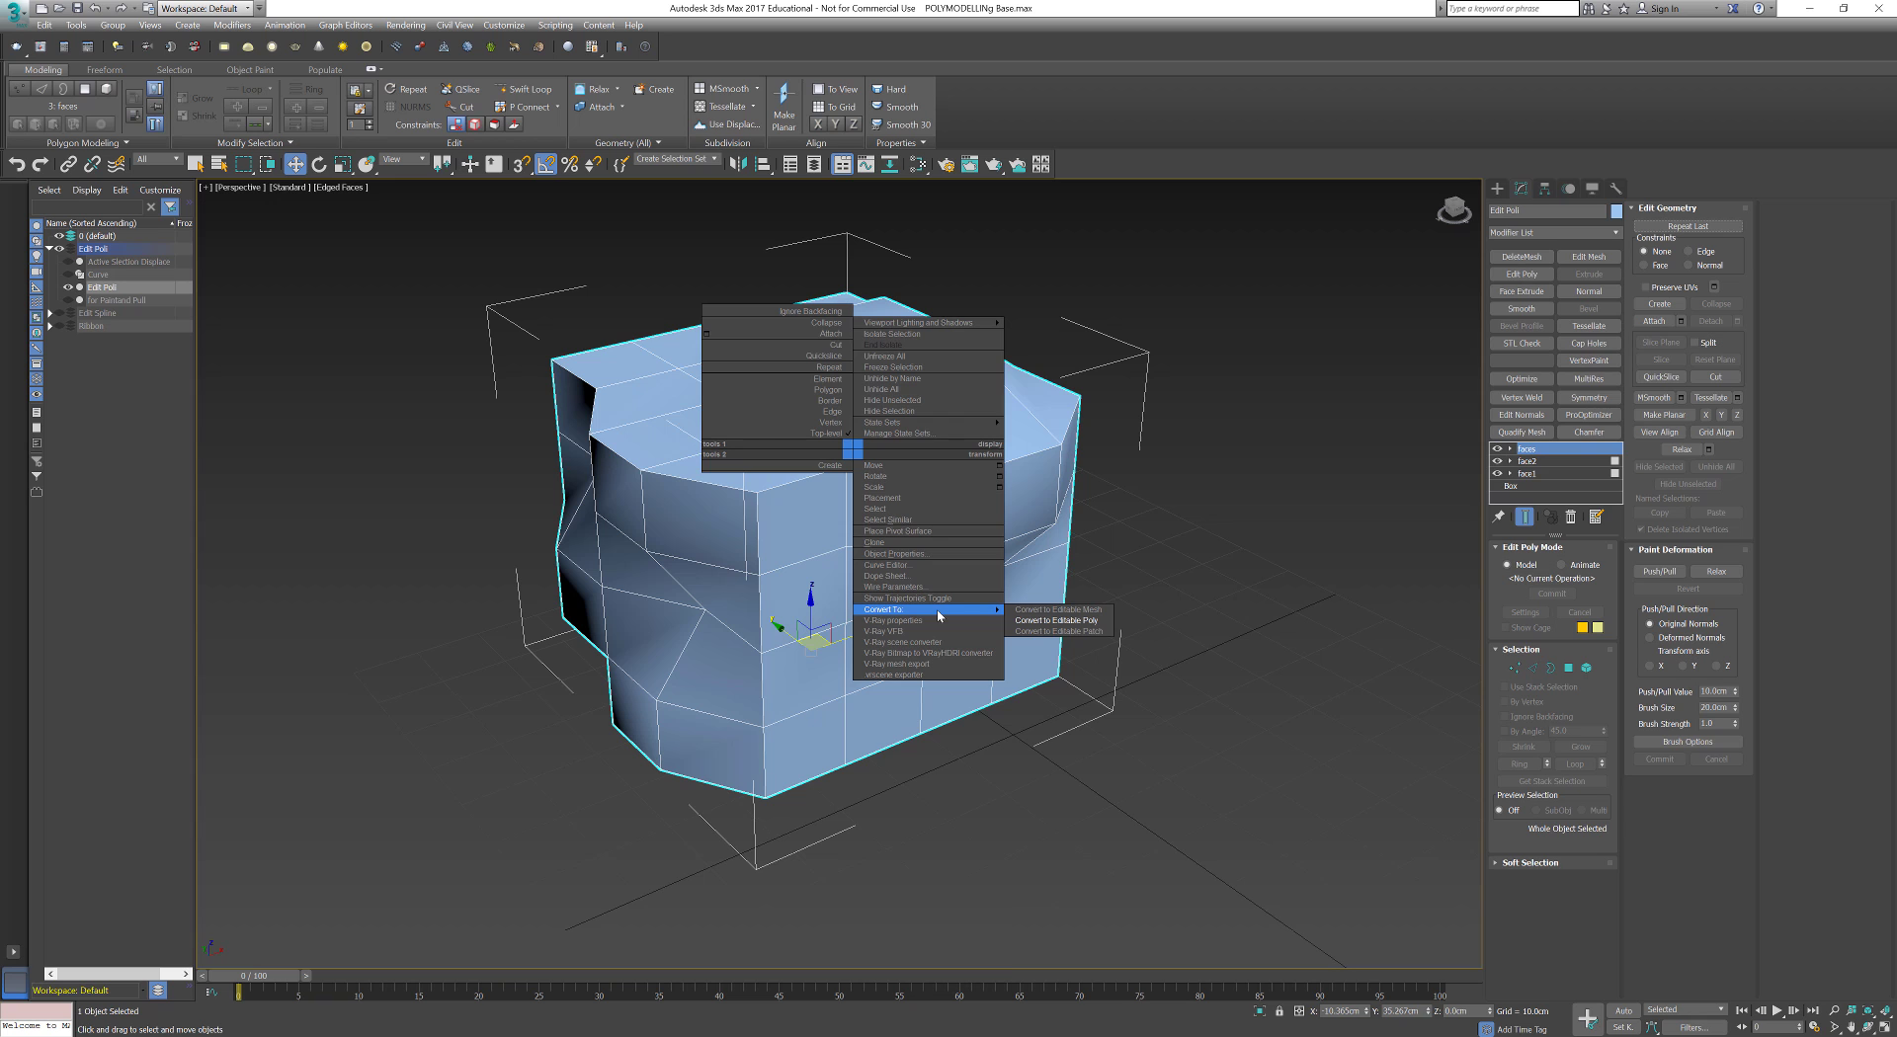
right_click(1547, 456)
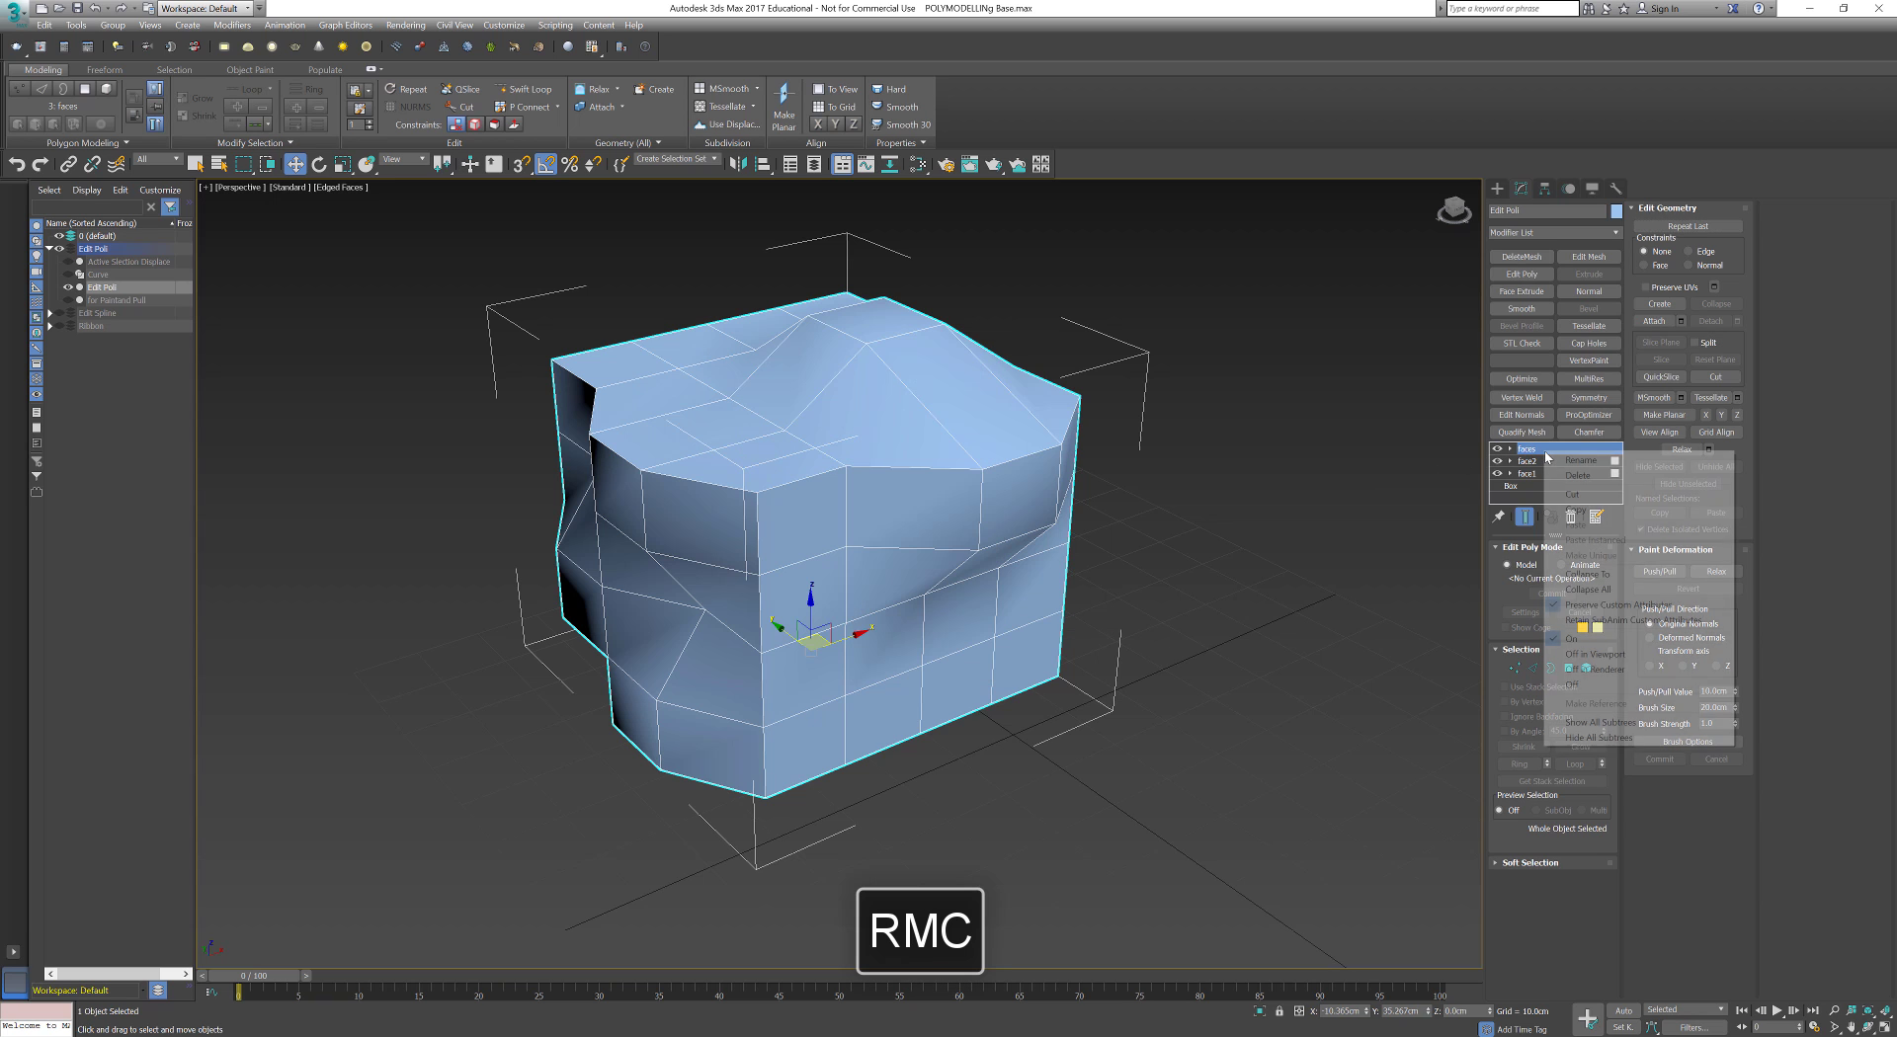